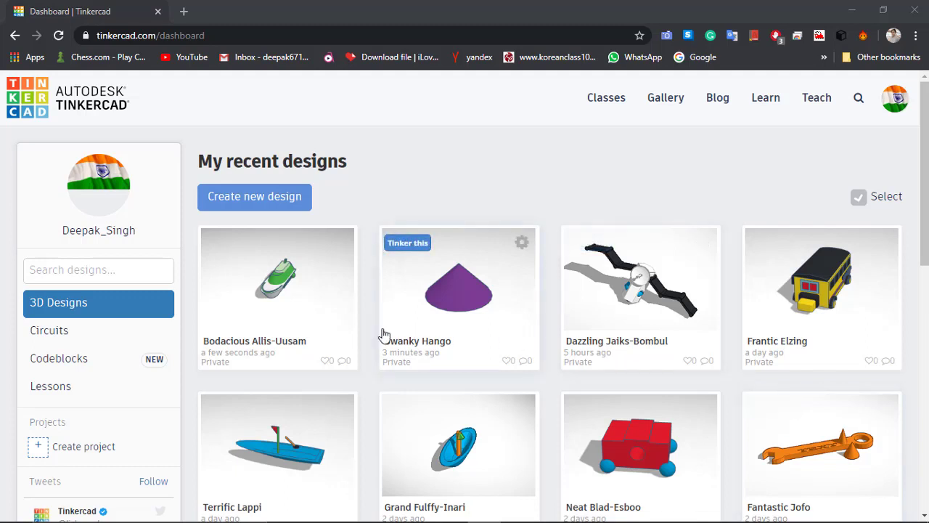
Step: Create a new 3D design and place a cone and a roof shape apart on the workplane
{"action": "left_click", "coordinate": [255, 196]}
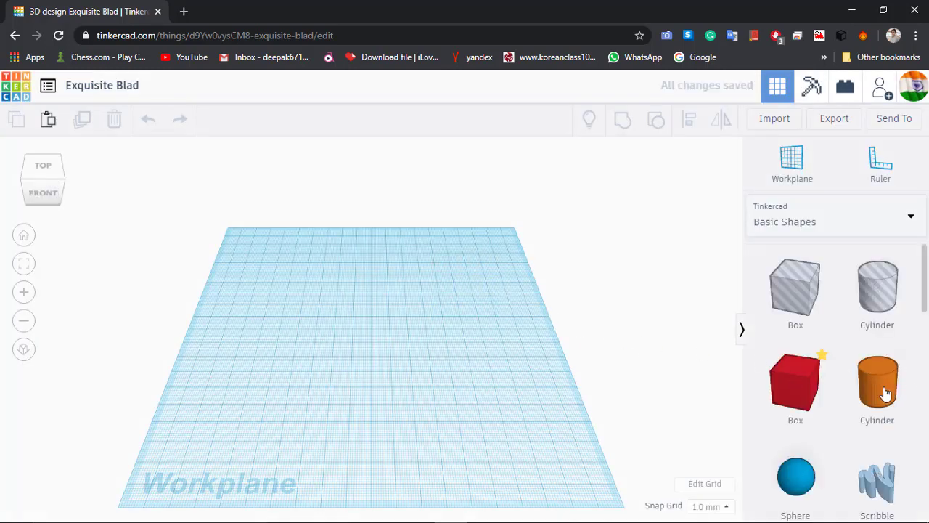
{"action": "scroll", "coordinate": [853, 381], "scroll_direction": "down", "scroll_amount": 3}
{"action": "left_click_drag", "start_coordinate": [887, 453], "coordinate": [303, 375]}
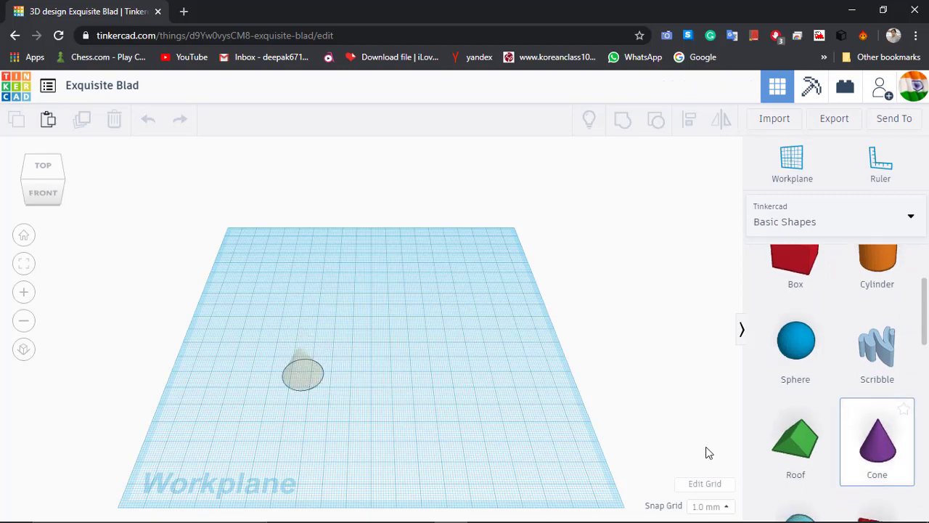
{"action": "left_click_drag", "start_coordinate": [793, 447], "coordinate": [449, 325]}
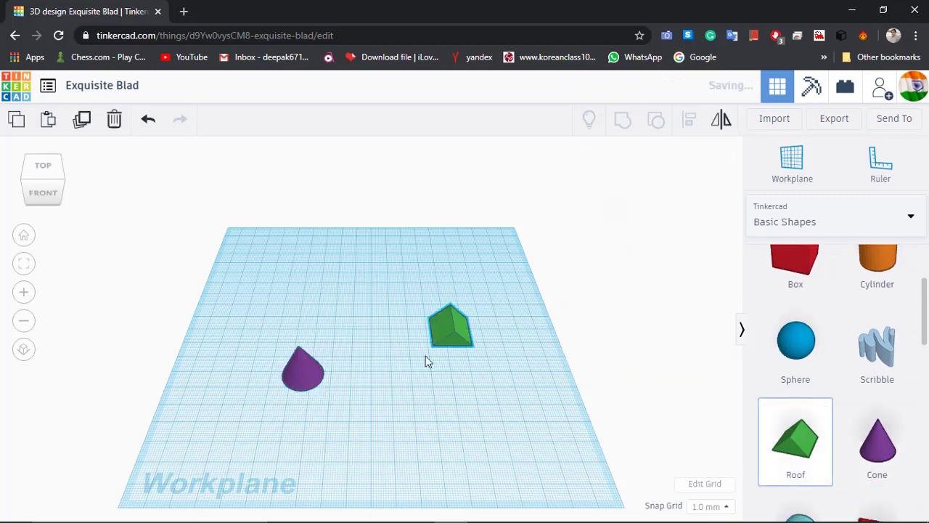
Step: Set the roof shape's height to 20 mm and its length to 40 mm
{"action": "left_click", "coordinate": [450, 330]}
{"action": "right_click_drag", "start_coordinate": [450, 332], "coordinate": [452, 320]}
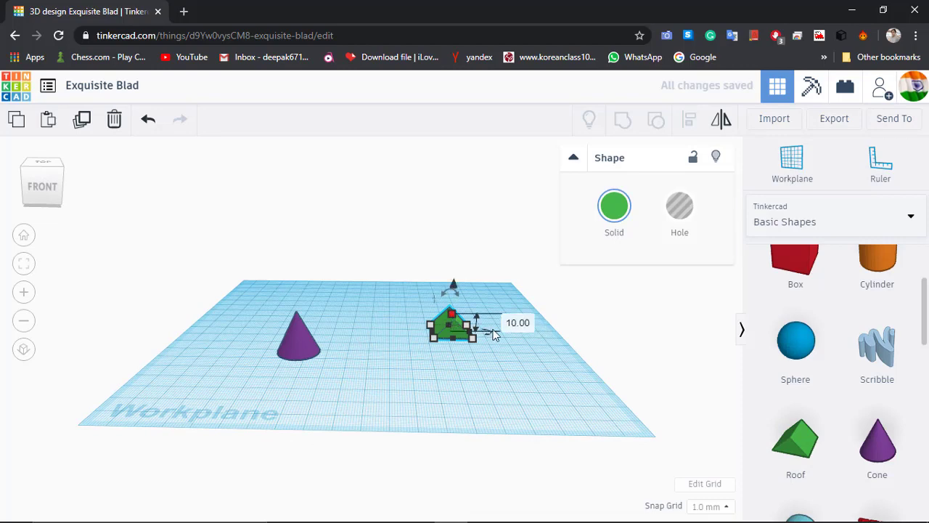
{"action": "left_click", "coordinate": [518, 322]}
{"action": "type", "text": "20"}
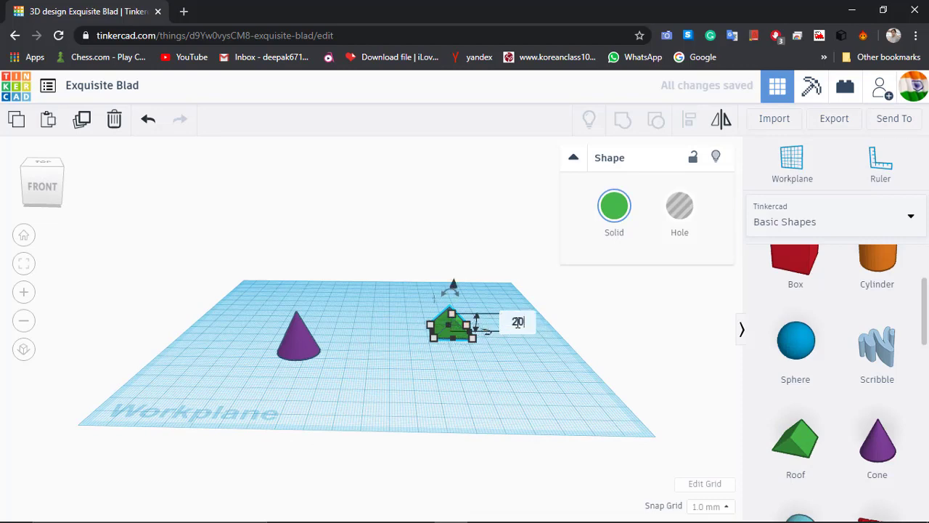
{"action": "key", "text": "Return"}
{"action": "mouse_move", "coordinate": [479, 352]}
{"action": "right_mouse_down"}
{"action": "mouse_move", "coordinate": [410, 359]}
{"action": "mouse_move", "coordinate": [477, 353]}
{"action": "right_mouse_up"}
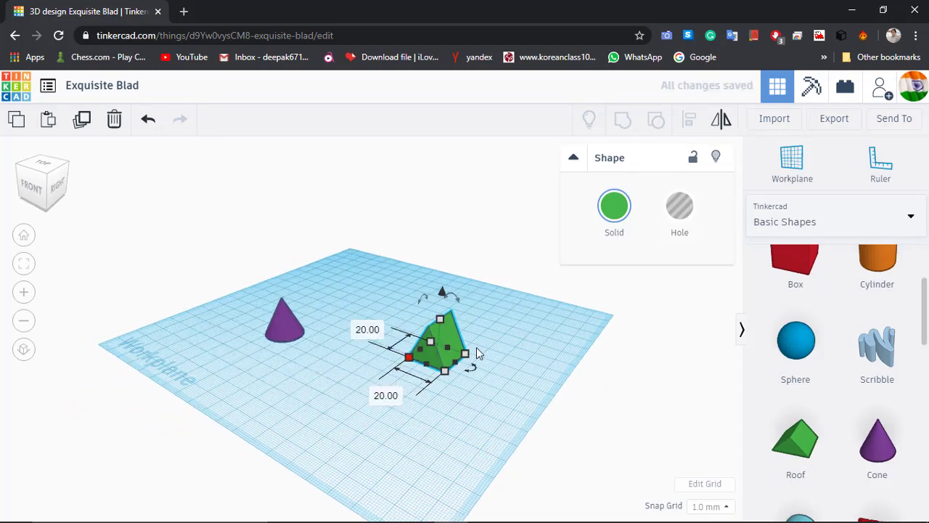
{"action": "left_click", "coordinate": [520, 386]}
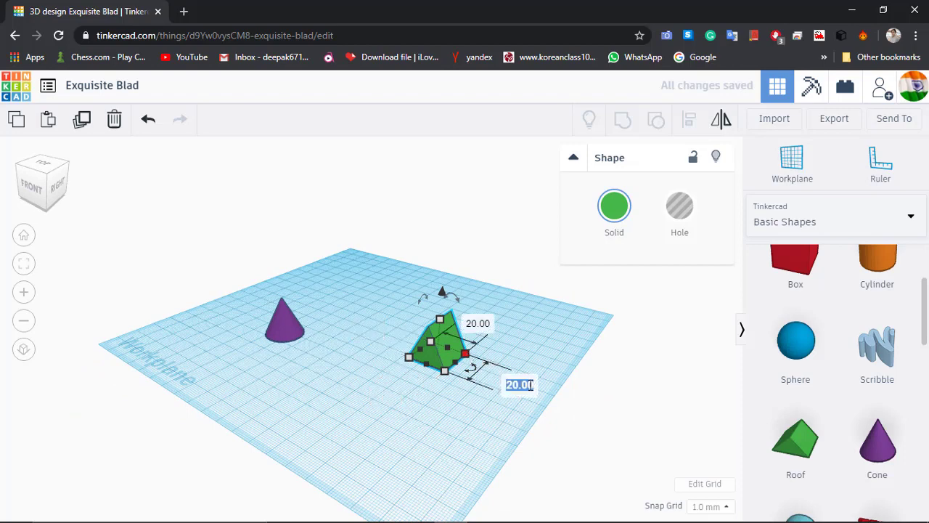
{"action": "type", "text": "40"}
{"action": "key", "text": "Return"}
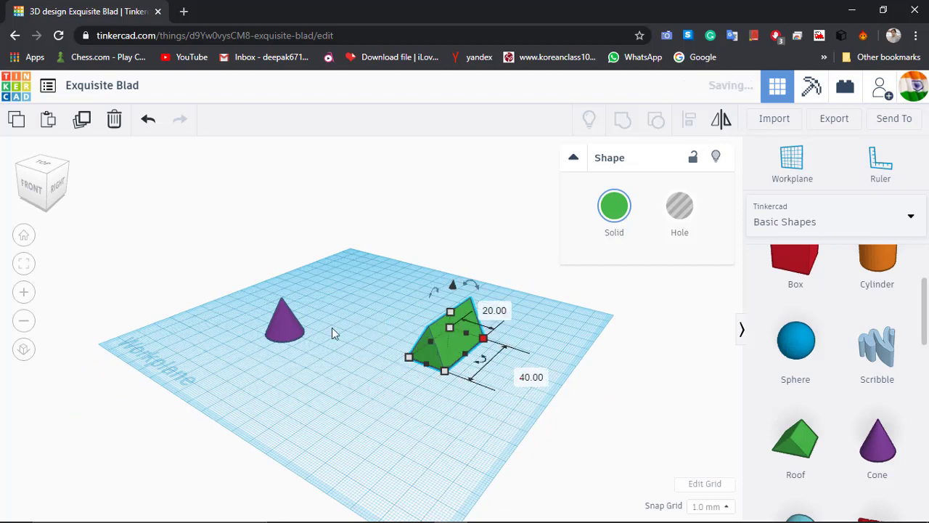
Step: Stretch the cone to 40 mm along the direction of the roof's length
{"action": "left_click", "coordinate": [291, 323]}
{"action": "scroll", "coordinate": [291, 323], "scroll_direction": "up", "scroll_amount": 3}
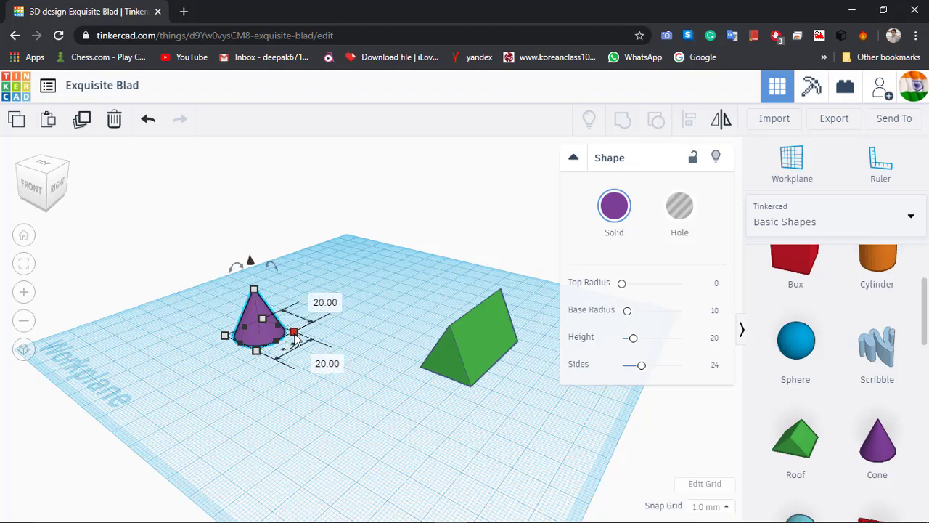
{"action": "left_click", "coordinate": [324, 363]}
{"action": "type", "text": "40"}
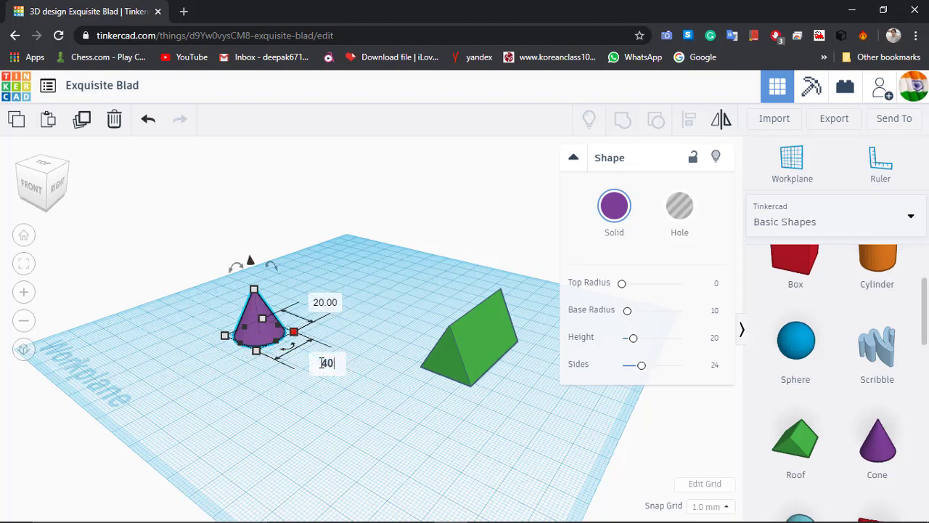
{"action": "key", "text": "Return"}
{"action": "left_click", "coordinate": [359, 375]}
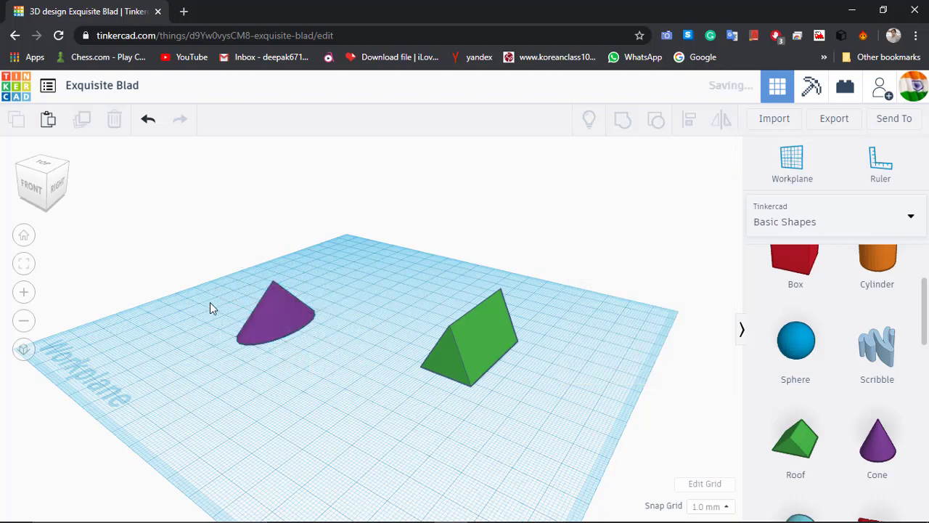
Step: Select the cone and the roof together and align their centres across the width
{"action": "left_click_drag", "start_coordinate": [203, 268], "coordinate": [534, 395]}
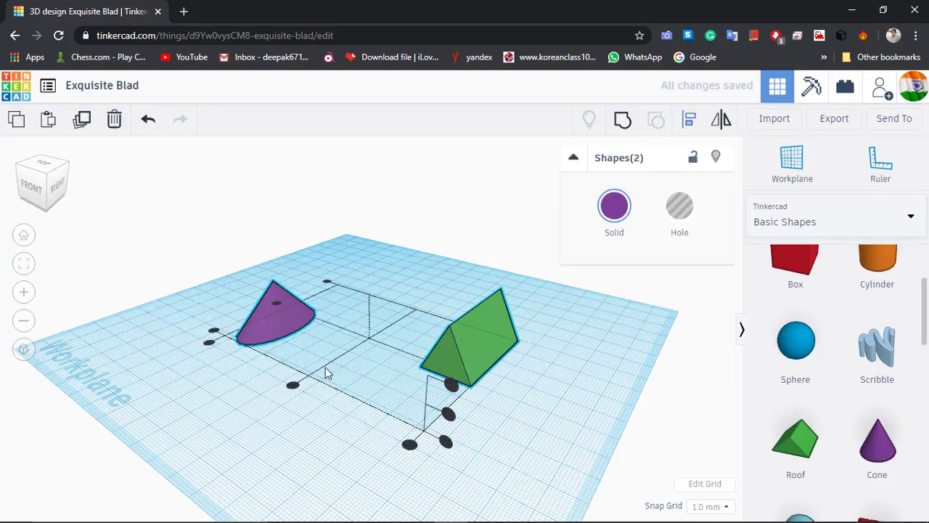
{"action": "left_click", "coordinate": [292, 384]}
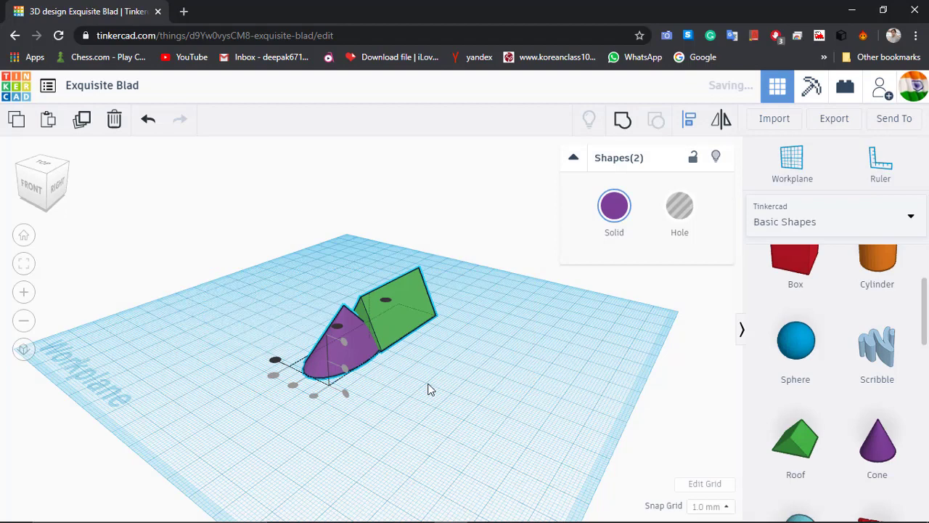
{"action": "left_click", "coordinate": [428, 389]}
Step: Nudge the cone toward the roof until it overlaps the roof's front end
{"action": "scroll", "coordinate": [372, 329], "scroll_direction": "up", "scroll_amount": 5}
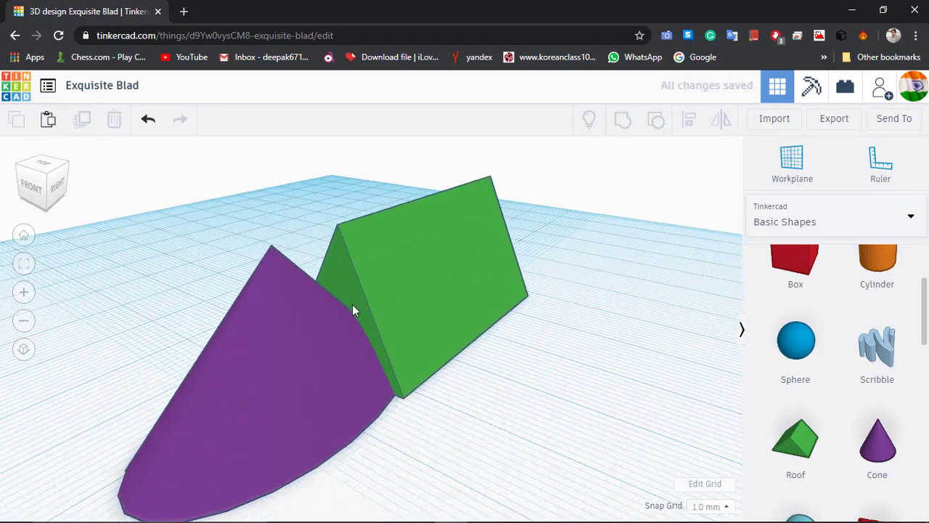
{"action": "left_click", "coordinate": [297, 313]}
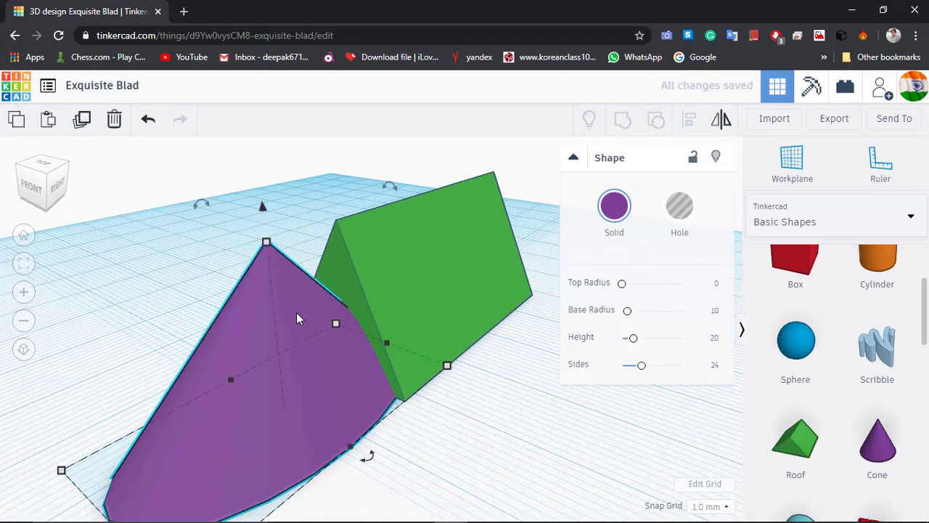
{"action": "key", "text": "Right"}
{"action": "key", "text": "Right"}
{"action": "key", "text": "Right"}
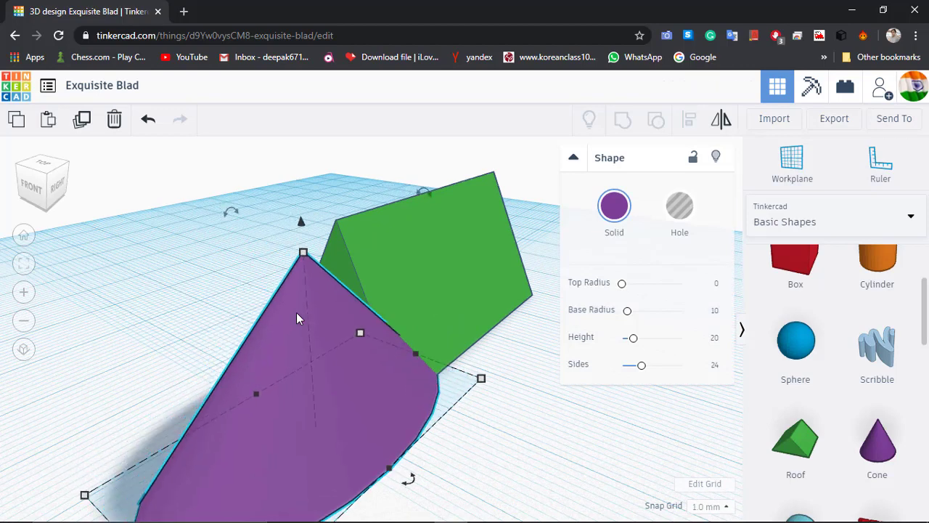
{"action": "key", "text": "Left"}
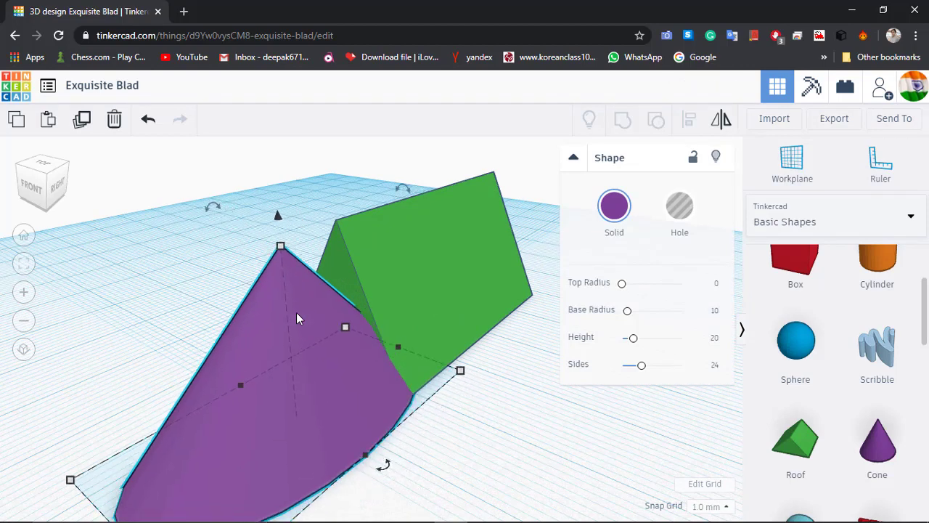
{"action": "key", "text": "Up"}
{"action": "key", "text": "Up"}
{"action": "key", "text": "Up"}
{"action": "key", "text": "Up"}
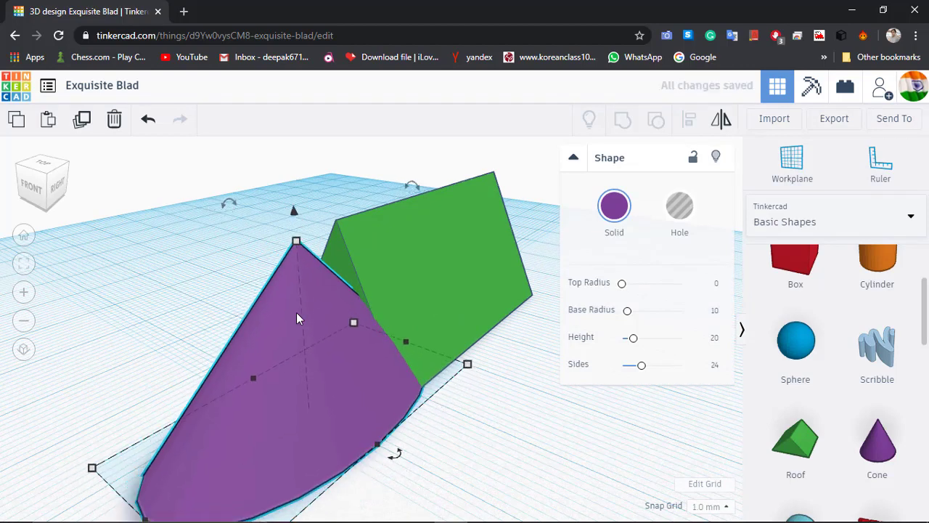
{"action": "key", "text": "Up"}
{"action": "key", "text": "Up"}
{"action": "key", "text": "Up"}
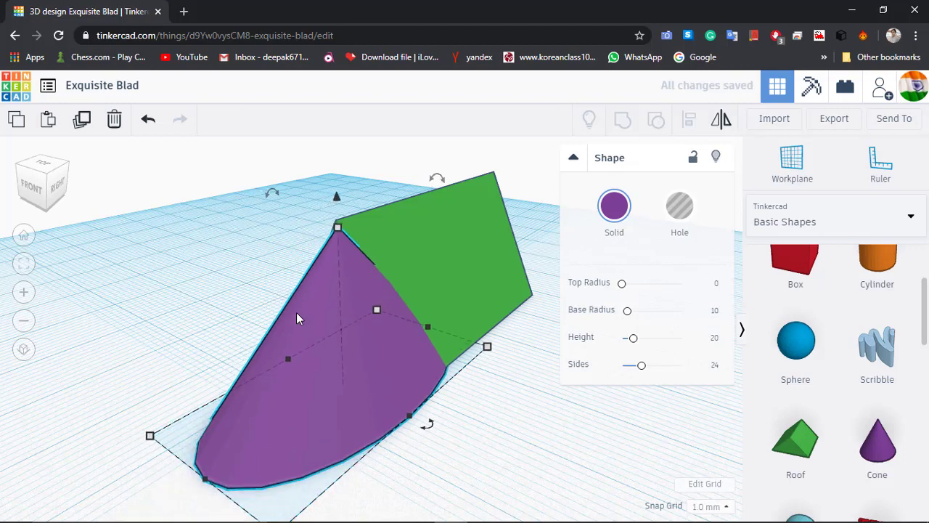
{"action": "key", "text": "Up"}
{"action": "key", "text": "Up"}
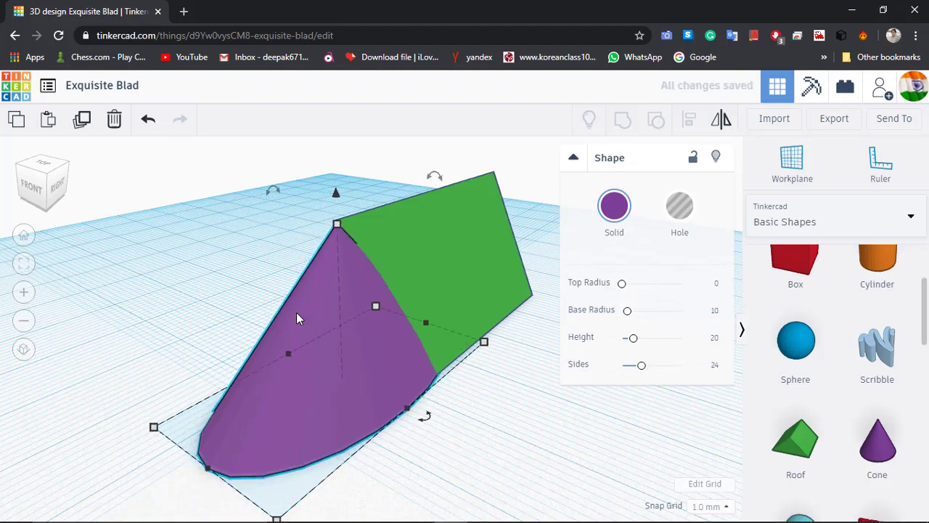
Step: Set the snap grid to 0.25 mm for finer movements
{"action": "left_click", "coordinate": [705, 506]}
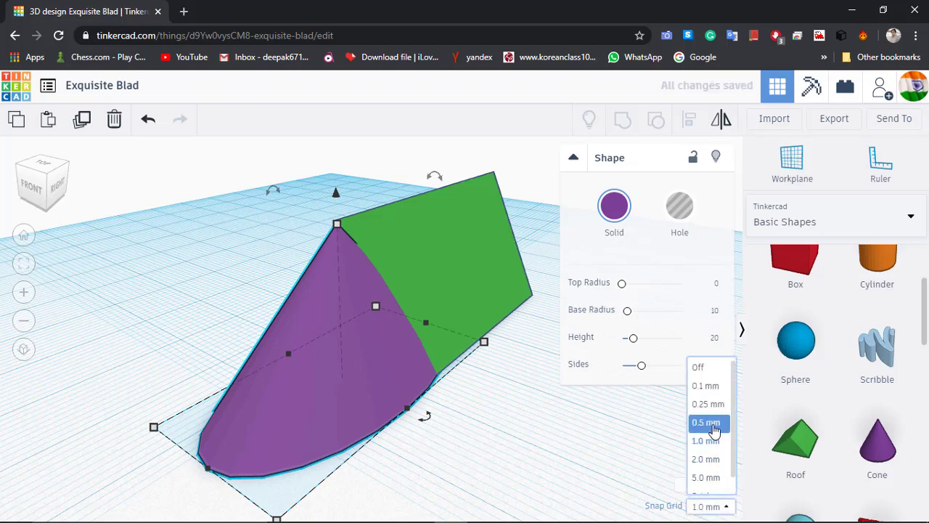
{"action": "left_click", "coordinate": [708, 404]}
{"action": "left_click", "coordinate": [529, 436]}
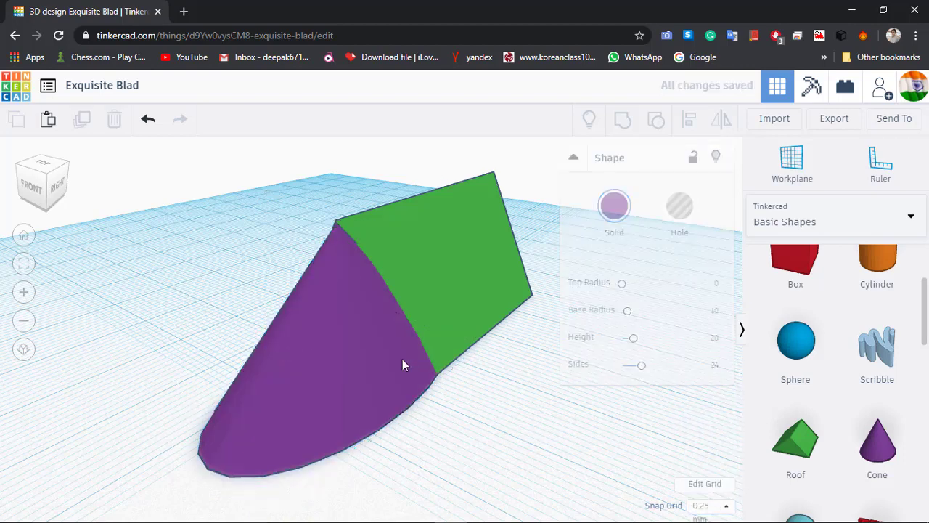
Step: Select the cone and the roof again and realign their centres across the width
{"action": "left_click", "coordinate": [382, 355]}
{"action": "left_click_drag", "start_coordinate": [497, 336], "coordinate": [506, 372]}
{"action": "key", "text": "l"}
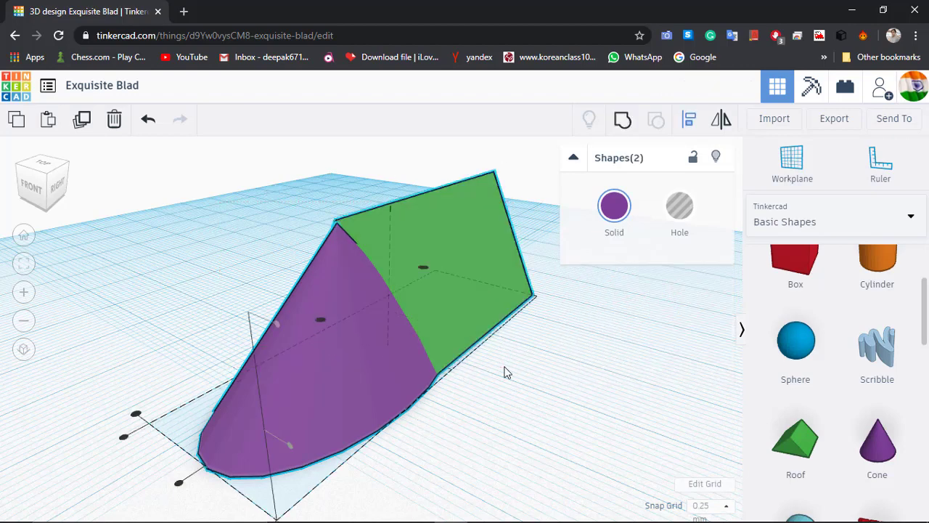
{"action": "left_click", "coordinate": [179, 485]}
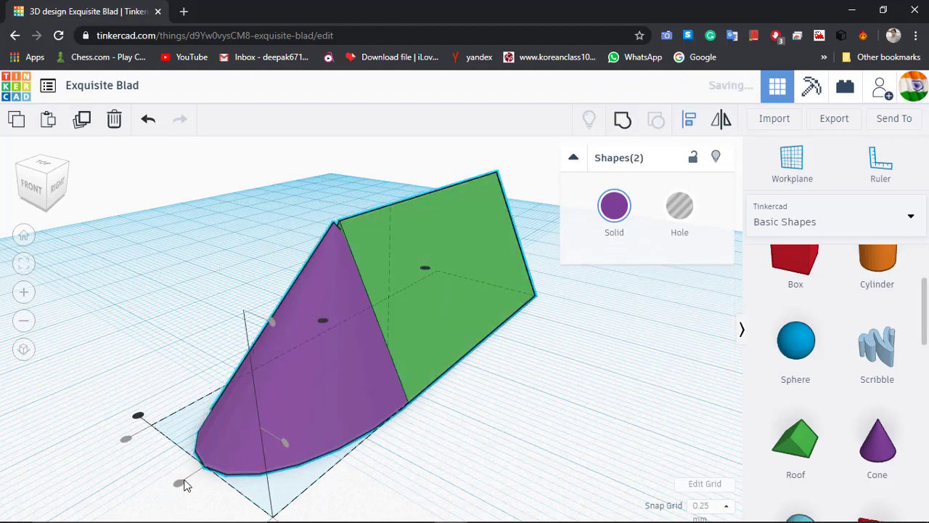
{"action": "left_click", "coordinate": [541, 429]}
{"action": "left_click", "coordinate": [543, 429]}
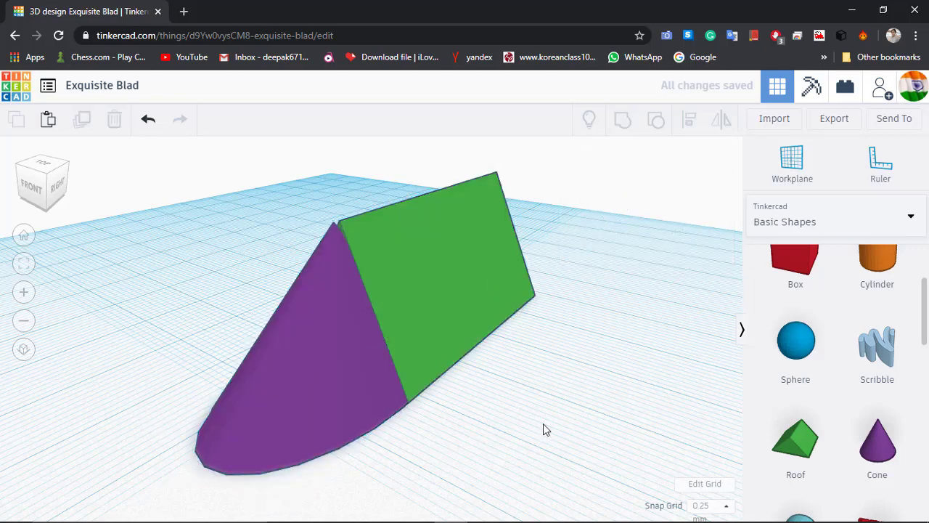
Step: Nudge the cone in 0.25 mm increments until its tip meets the front end of the roof's ridge
{"action": "left_click", "coordinate": [360, 396]}
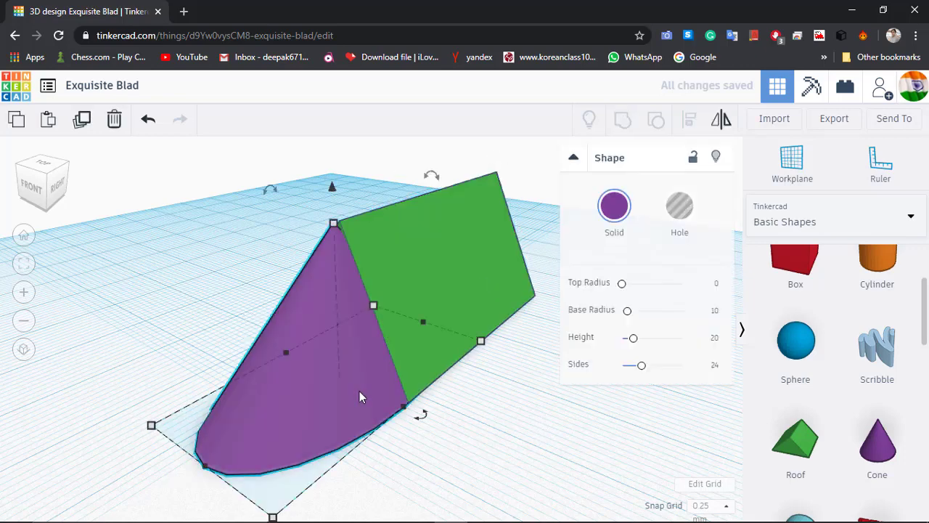
{"action": "key", "text": "Right"}
{"action": "key", "text": "Up"}
{"action": "key", "text": "Up"}
{"action": "key", "text": "Up"}
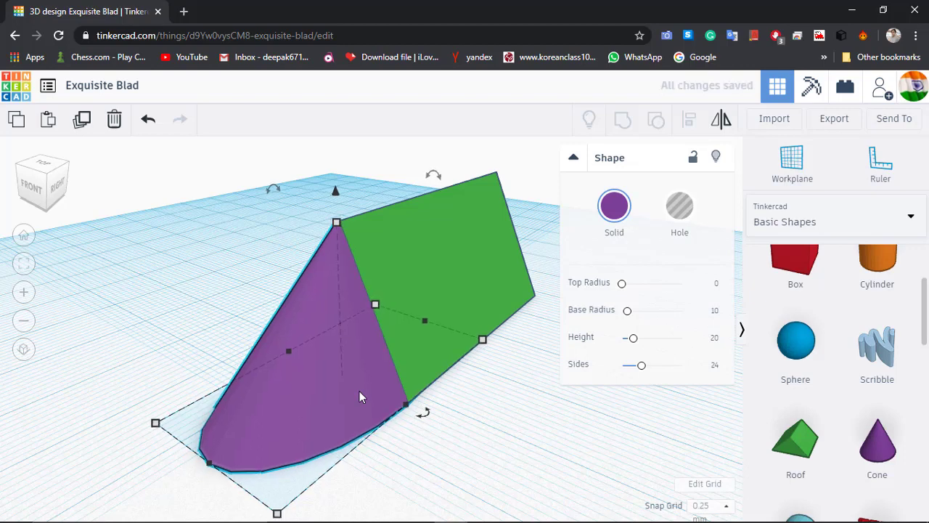
{"action": "left_click", "coordinate": [477, 409]}
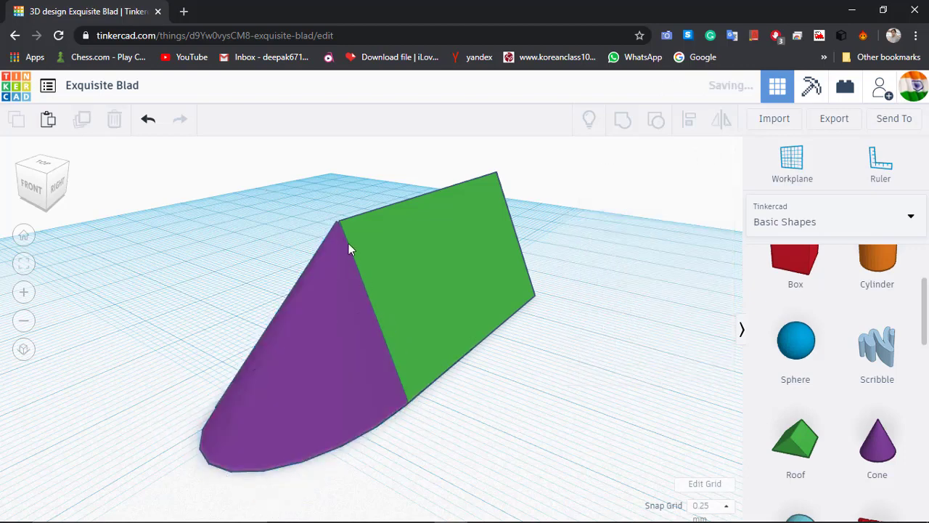
{"action": "left_click", "coordinate": [348, 310]}
{"action": "key", "text": "Up"}
{"action": "key", "text": "Up"}
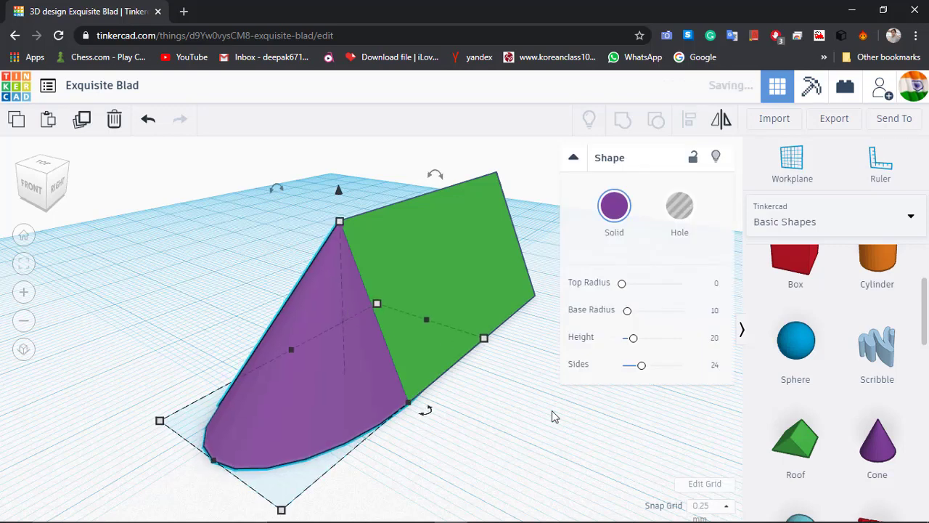
{"action": "left_click", "coordinate": [550, 409]}
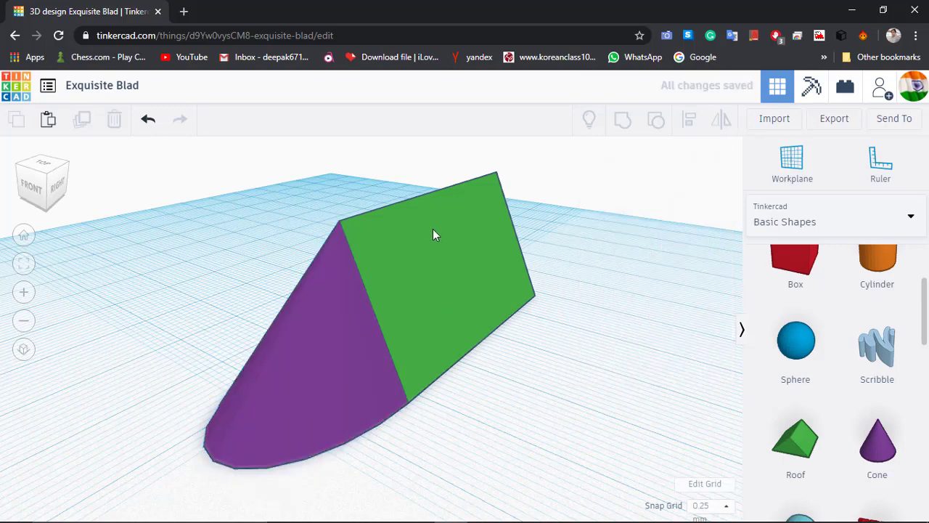
Step: Add a box hole to the workplane beside the roof's long side
{"action": "mouse_move", "coordinate": [543, 292]}
{"action": "right_mouse_down"}
{"action": "mouse_move", "coordinate": [533, 284]}
{"action": "mouse_move", "coordinate": [548, 283]}
{"action": "right_mouse_up"}
{"action": "scroll", "coordinate": [874, 359], "scroll_direction": "up", "scroll_amount": 3}
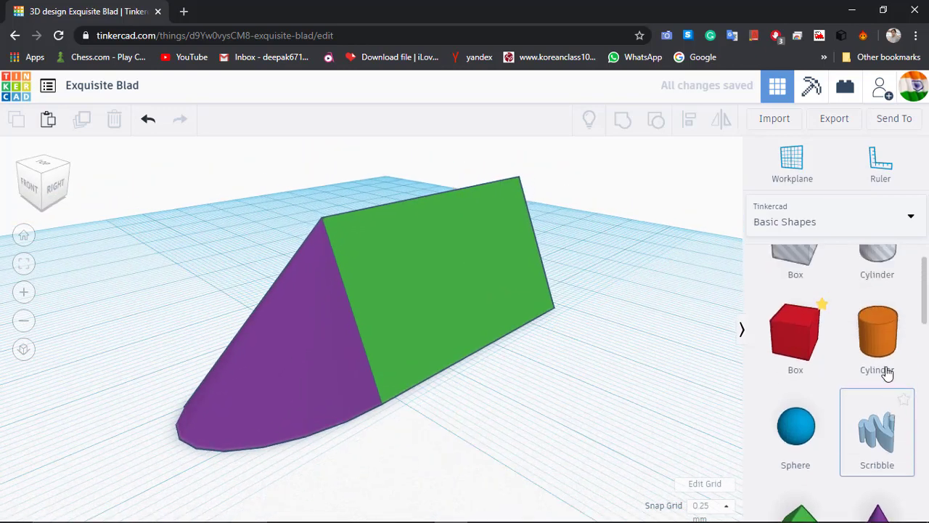
{"action": "left_click_drag", "start_coordinate": [814, 328], "coordinate": [560, 416]}
{"action": "left_click_drag", "start_coordinate": [598, 296], "coordinate": [593, 286]}
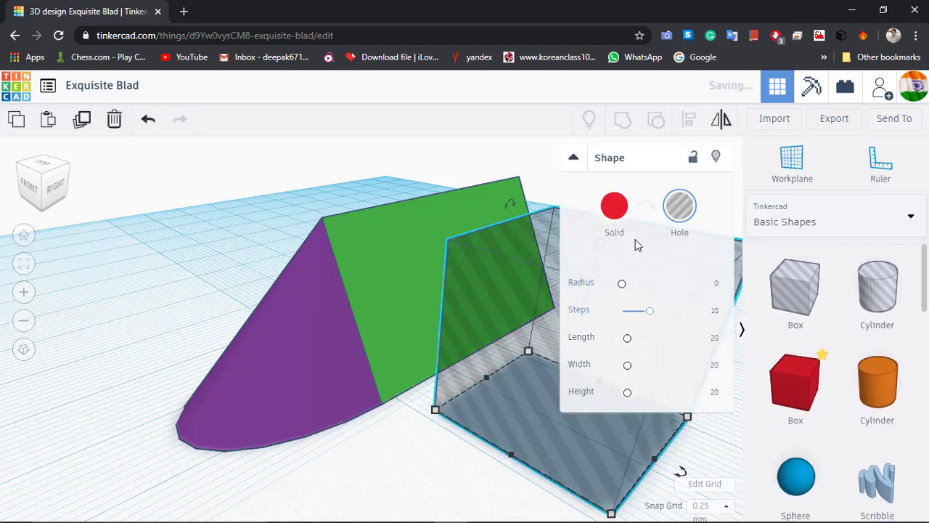
{"action": "left_click", "coordinate": [536, 156]}
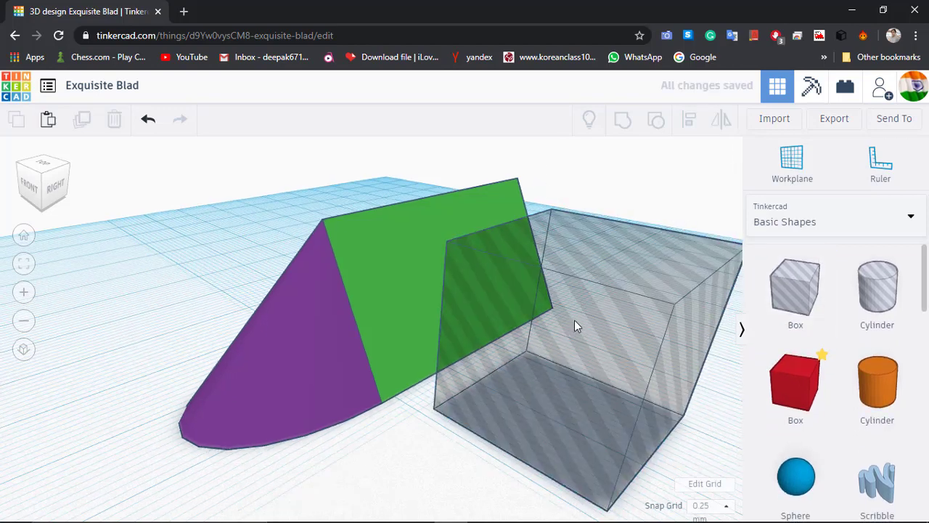
Step: Set the height of the box hole beside the roof to 10 mm
{"action": "scroll", "coordinate": [575, 320], "scroll_direction": "down", "scroll_amount": 5}
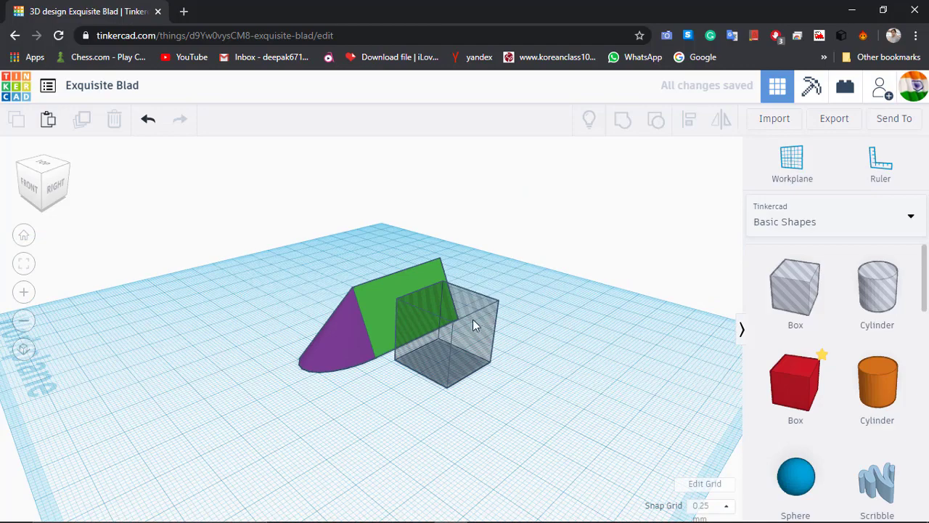
{"action": "left_click", "coordinate": [473, 322]}
{"action": "left_click", "coordinate": [523, 334]}
{"action": "type", "text": "10"}
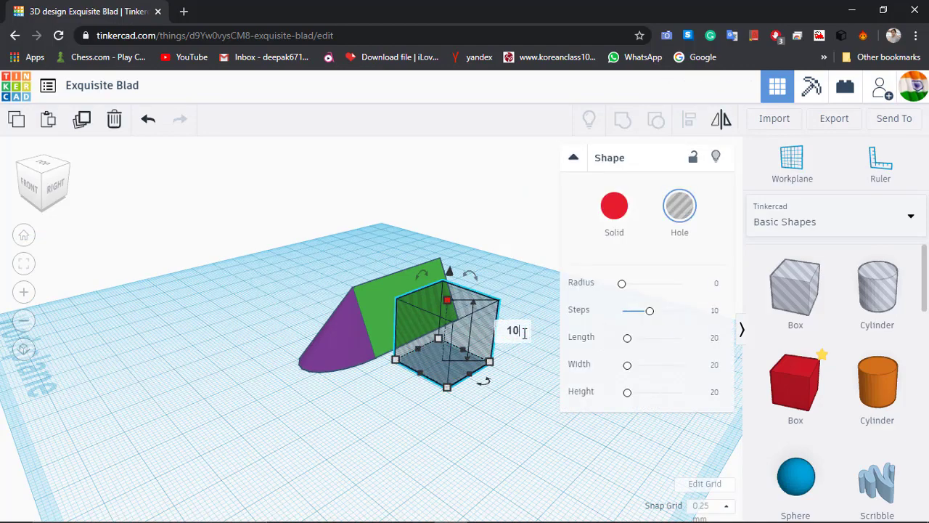
{"action": "key", "text": "Return"}
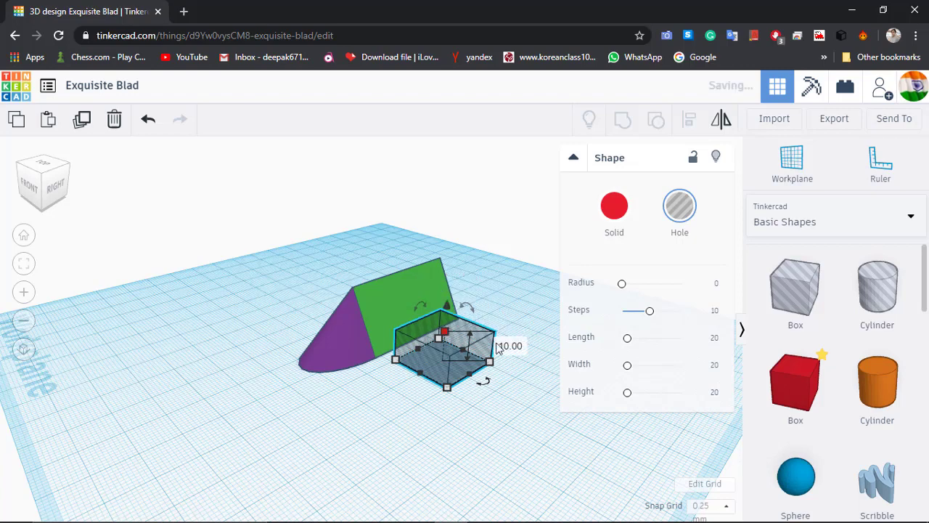
Step: Enlarge the box hole to about 69.25 by 27.75 mm and move it so it covers the whole cone and roof
{"action": "left_click_drag", "start_coordinate": [445, 387], "coordinate": [373, 476]}
{"action": "left_click_drag", "start_coordinate": [426, 381], "coordinate": [382, 339]}
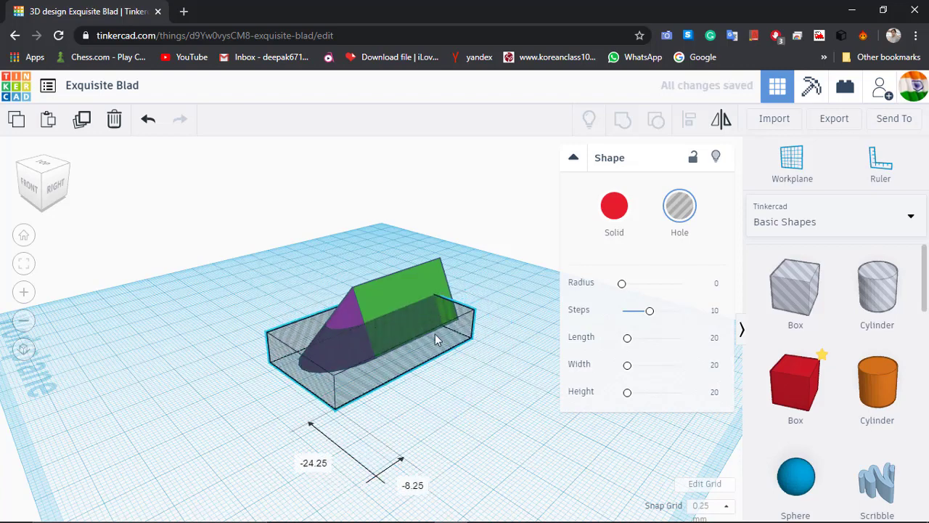
{"action": "left_click_drag", "start_coordinate": [470, 338], "coordinate": [483, 328]}
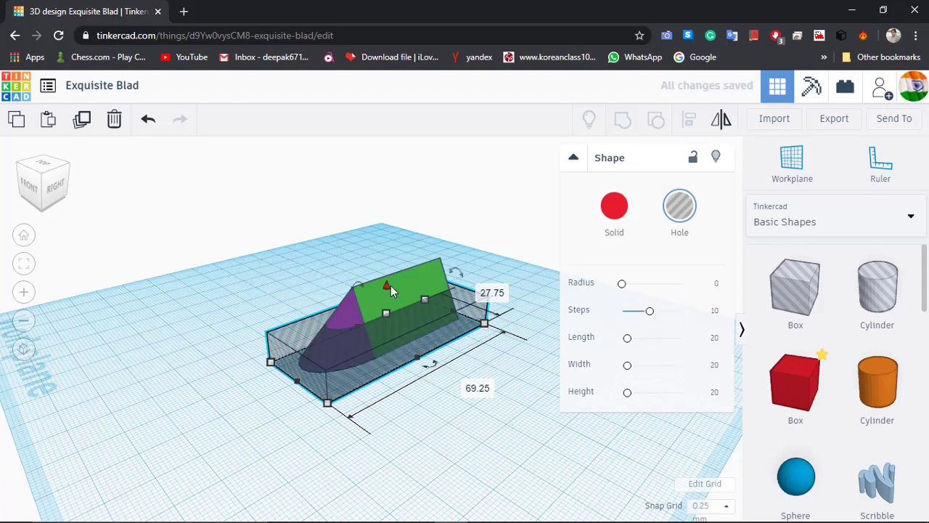
Step: Raise the enlarged box hole 10 mm above the workplane
{"action": "left_click_drag", "start_coordinate": [384, 285], "coordinate": [384, 270]}
{"action": "left_click", "coordinate": [543, 320]}
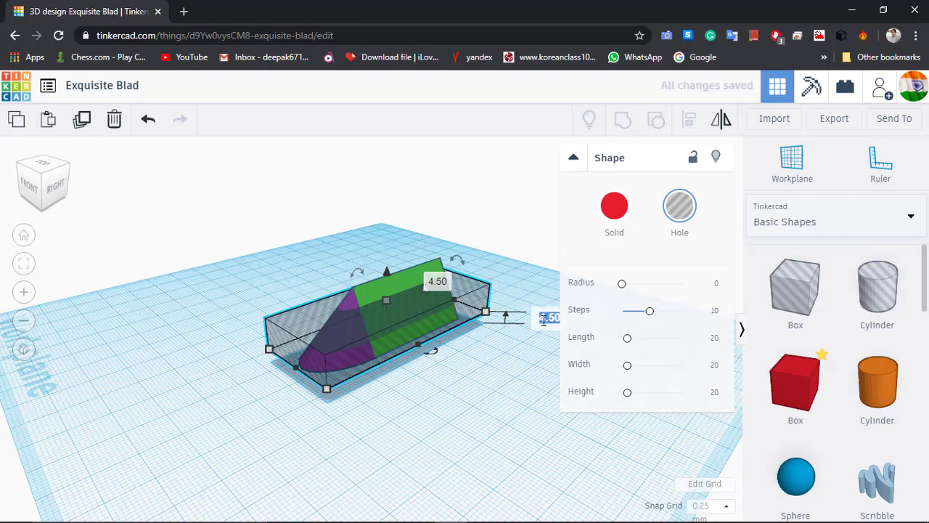
{"action": "type", "text": "10"}
{"action": "key", "text": "Return"}
Step: Group the cone, roof and raised box hole to cut off the upper part of the body
{"action": "left_click_drag", "start_coordinate": [215, 232], "coordinate": [525, 407]}
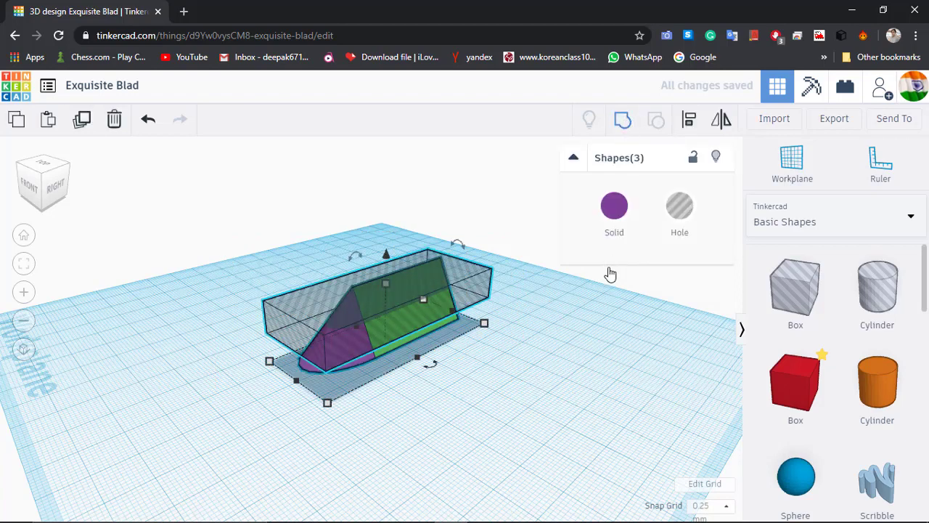
{"action": "key", "text": "ctrl+g"}
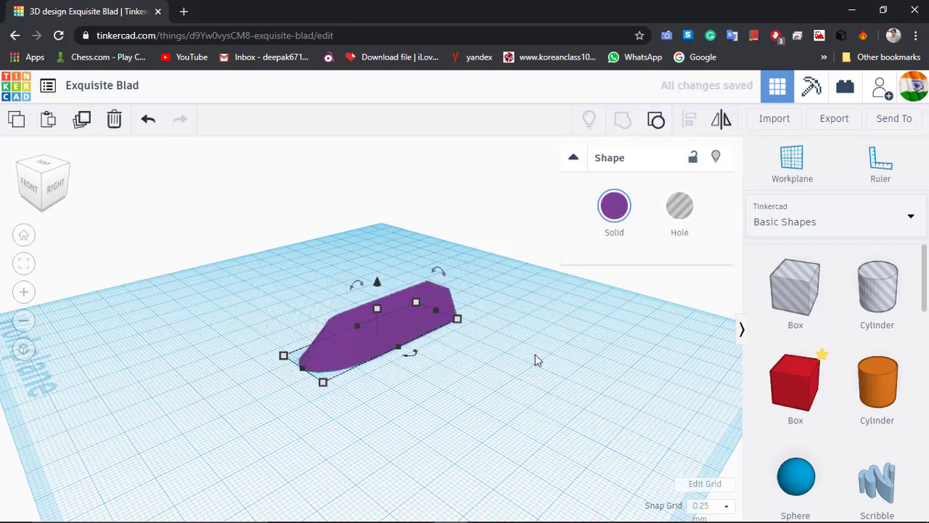
{"action": "left_click", "coordinate": [534, 355]}
Step: Mirror the grouped purple body vertically so its flat cut face points upward
{"action": "left_click", "coordinate": [403, 326]}
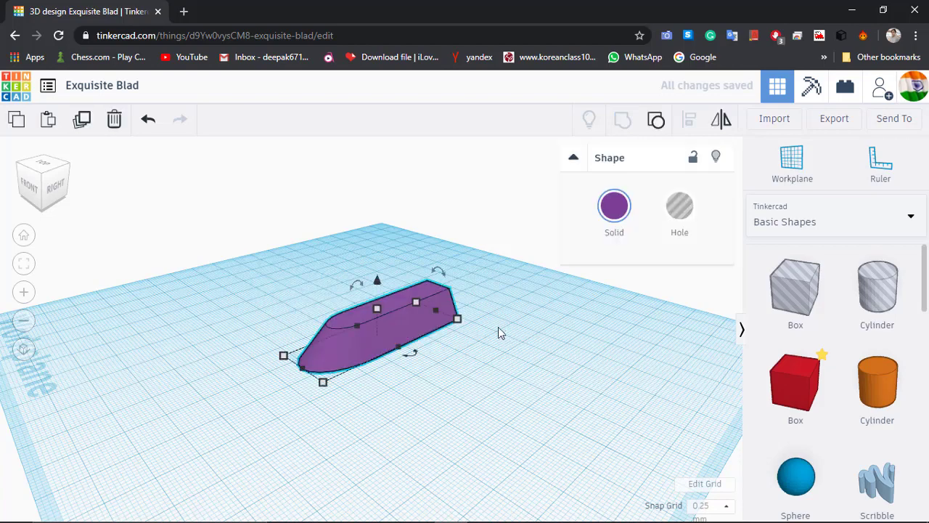
{"action": "left_click", "coordinate": [720, 121]}
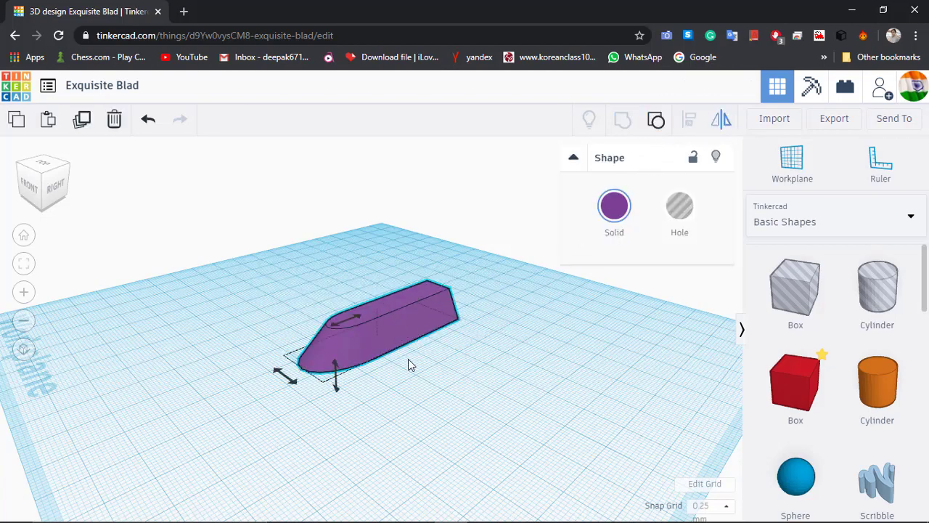
{"action": "left_click", "coordinate": [337, 382]}
{"action": "left_click", "coordinate": [458, 347]}
Step: Add a solid cylinder beside the purple hull and stretch it into an ellipse 40 mm long
{"action": "right_click_drag", "start_coordinate": [441, 317], "coordinate": [387, 334]}
{"action": "scroll", "coordinate": [386, 334], "scroll_direction": "up", "scroll_amount": 2}
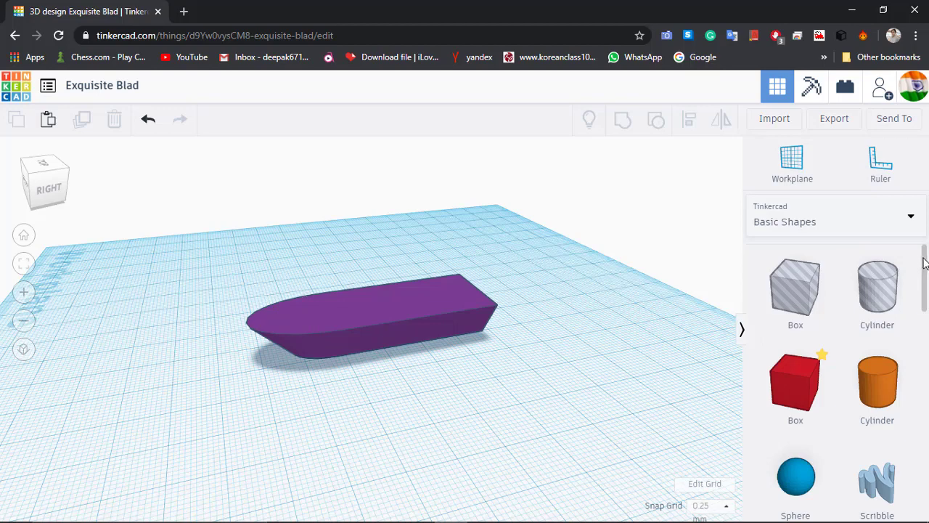
{"action": "left_click_drag", "start_coordinate": [926, 263], "coordinate": [925, 268]}
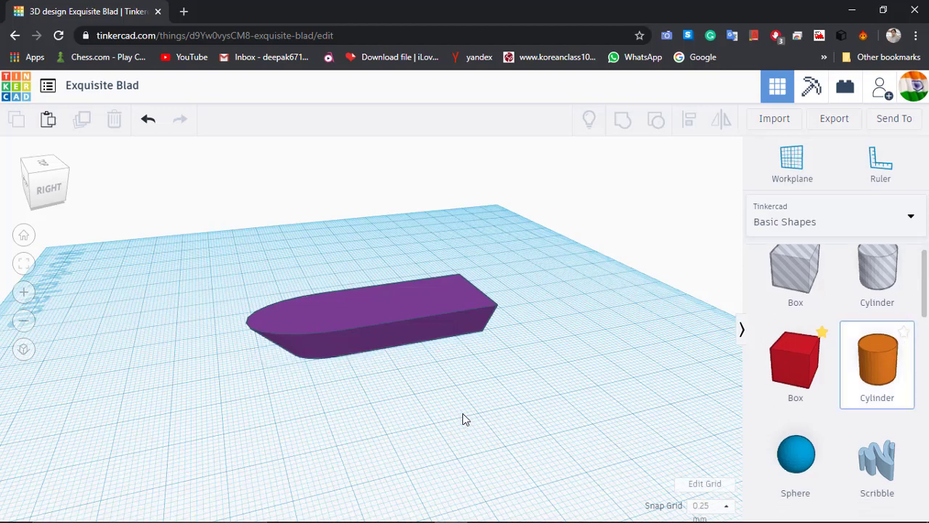
{"action": "left_click", "coordinate": [524, 439]}
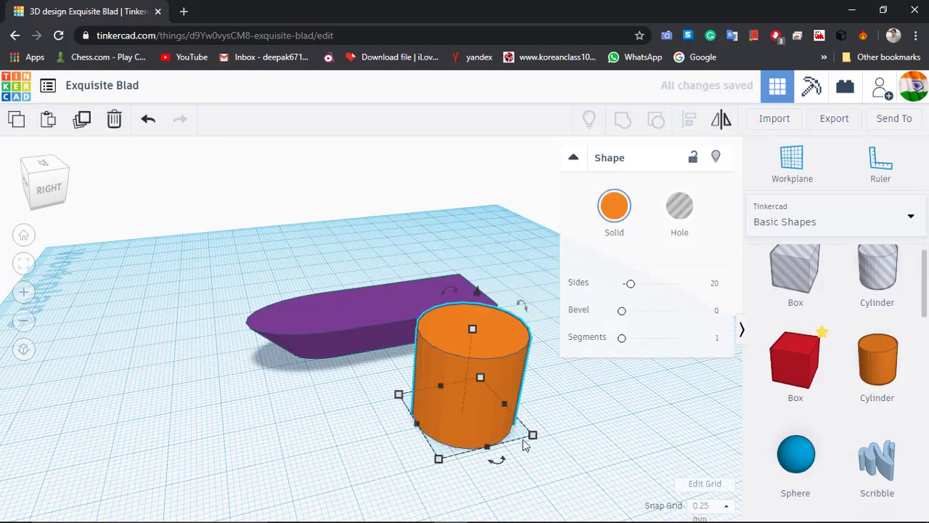
{"action": "mouse_move", "coordinate": [532, 434]}
{"action": "left_click", "coordinate": [534, 500]}
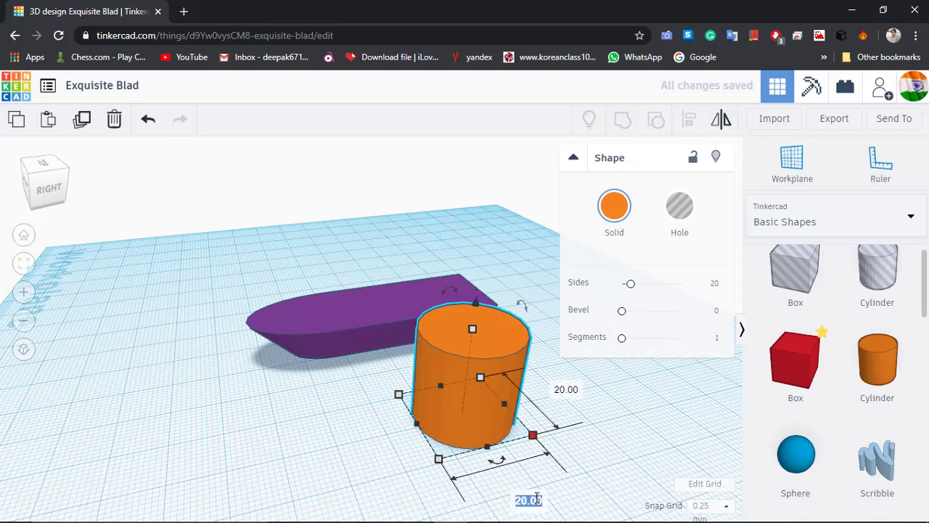
{"action": "type", "text": "4"}
{"action": "key", "text": "Return"}
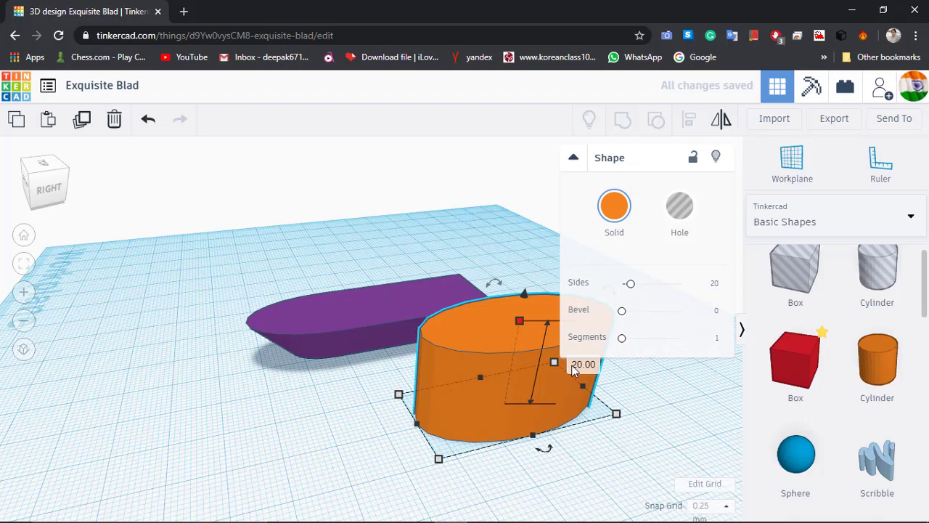
Step: Set the elliptical cylinder's height to 3 mm
{"action": "left_click", "coordinate": [573, 365]}
{"action": "type", "text": "3"}
{"action": "key", "text": "Return"}
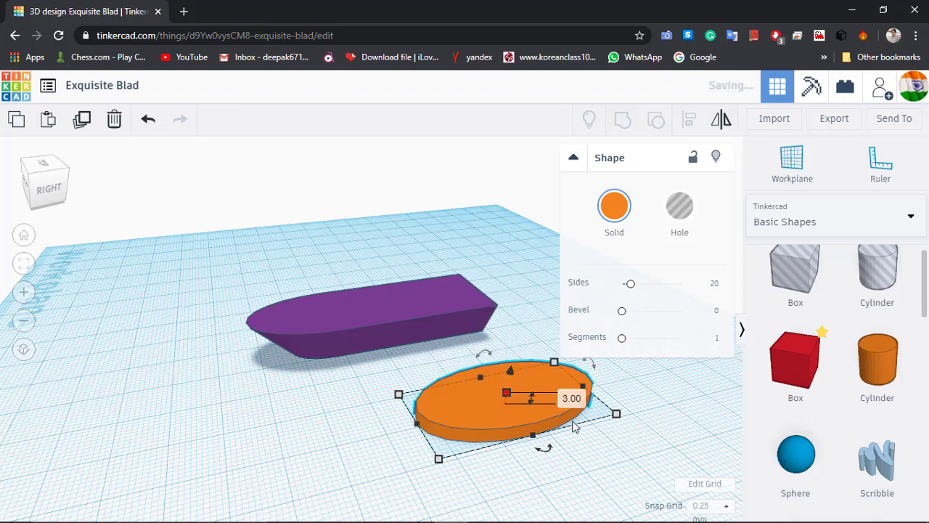
Step: Try a height of 2 mm for the elliptical disc and restore it to 3 mm
{"action": "left_click", "coordinate": [576, 396]}
{"action": "type", "text": "2"}
{"action": "key", "text": "Return"}
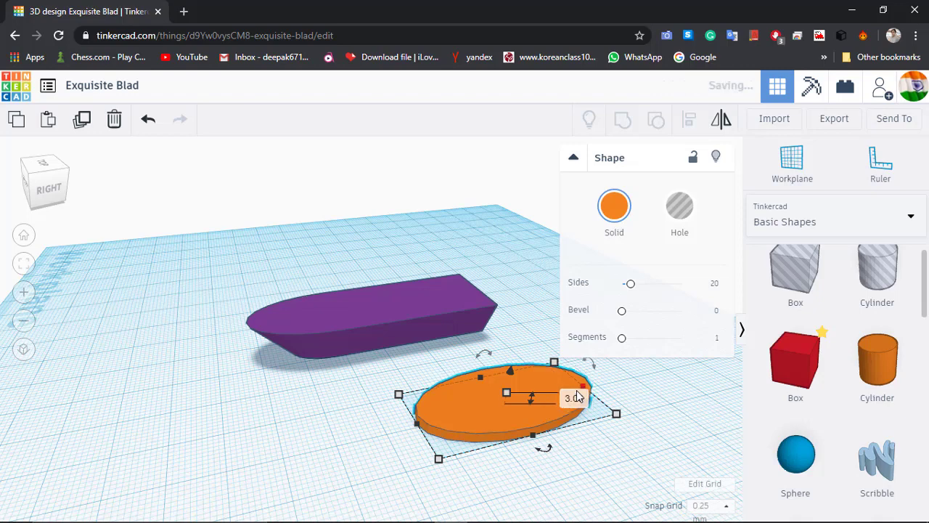
{"action": "left_click", "coordinate": [573, 401]}
{"action": "type", "text": "3"}
{"action": "key", "text": "Return"}
{"action": "left_click", "coordinate": [585, 448]}
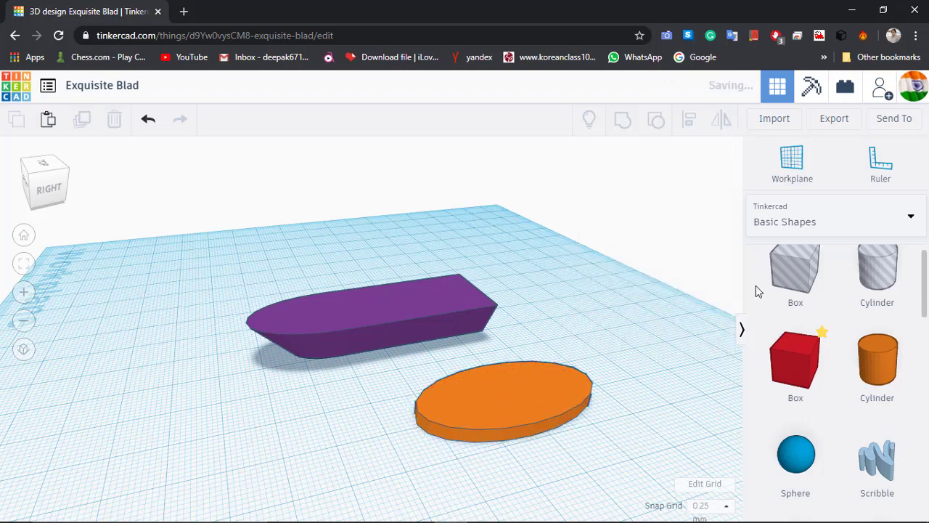
Step: Duplicate the elliptical disc in place and shrink the copy about its centre to about 36.5 by 17.5 mm
{"action": "left_click", "coordinate": [542, 395]}
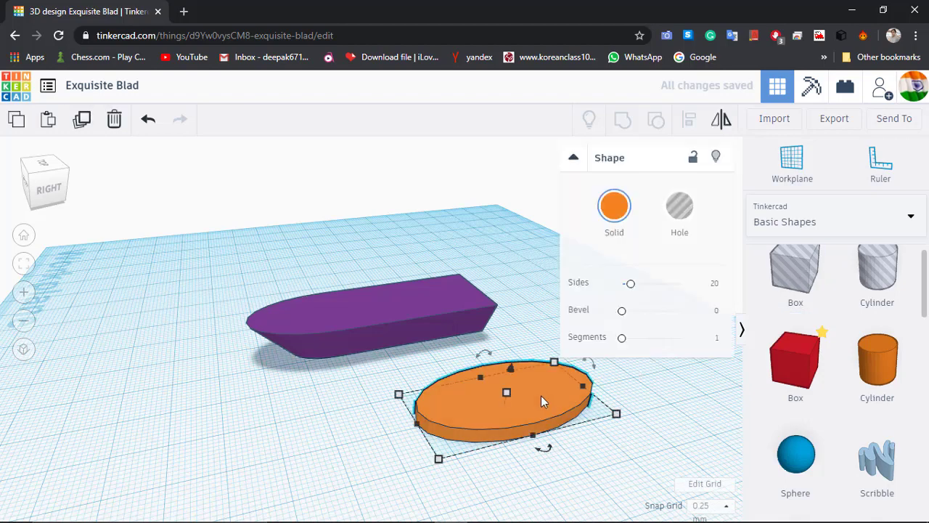
{"action": "left_click", "coordinate": [490, 376]}
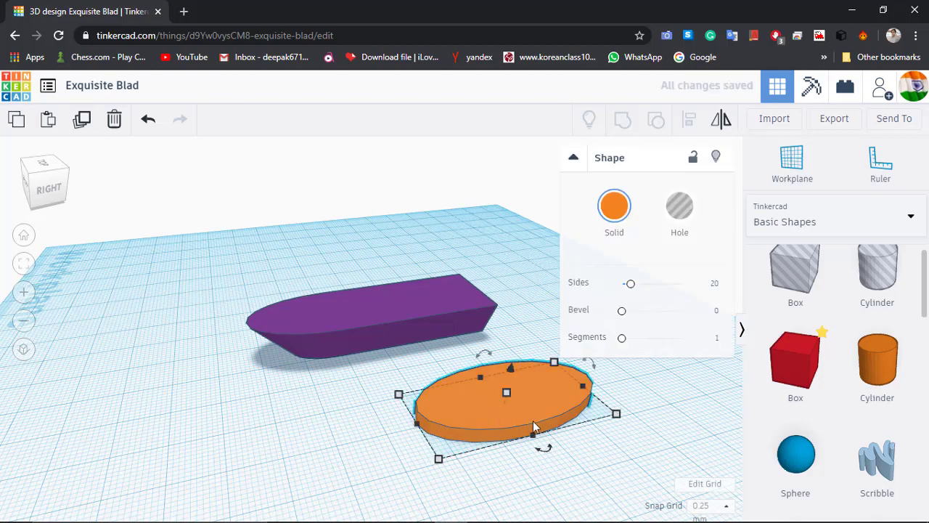
{"action": "mouse_move", "coordinate": [619, 416]}
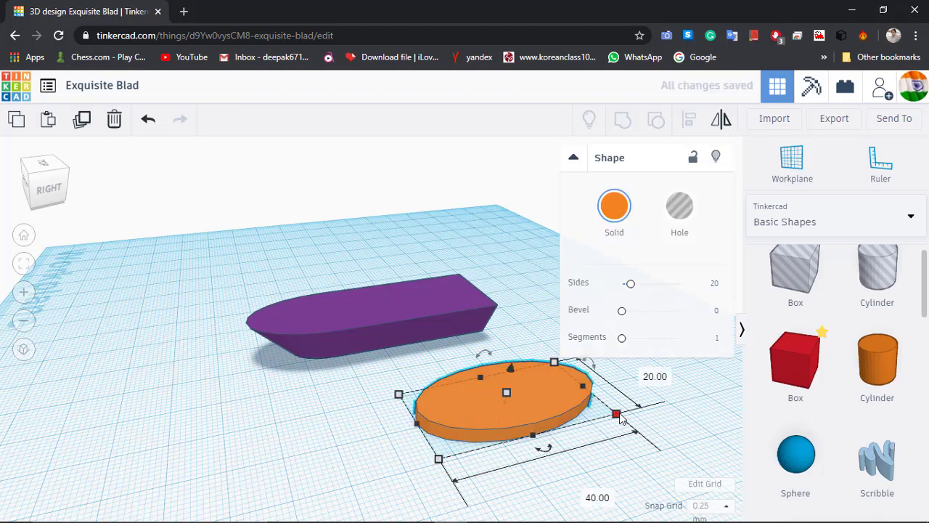
{"action": "left_click_drag", "start_coordinate": [616, 415], "coordinate": [605, 413]}
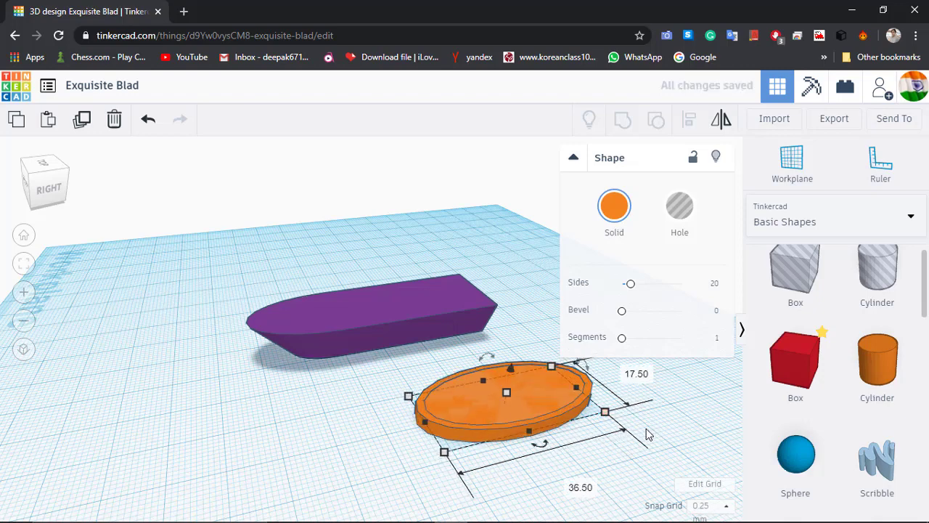
{"action": "left_click", "coordinate": [648, 434]}
Step: Turn the smaller inner disc into a hole and group it with the outer disc to form an elliptical ring
{"action": "left_click", "coordinate": [507, 396]}
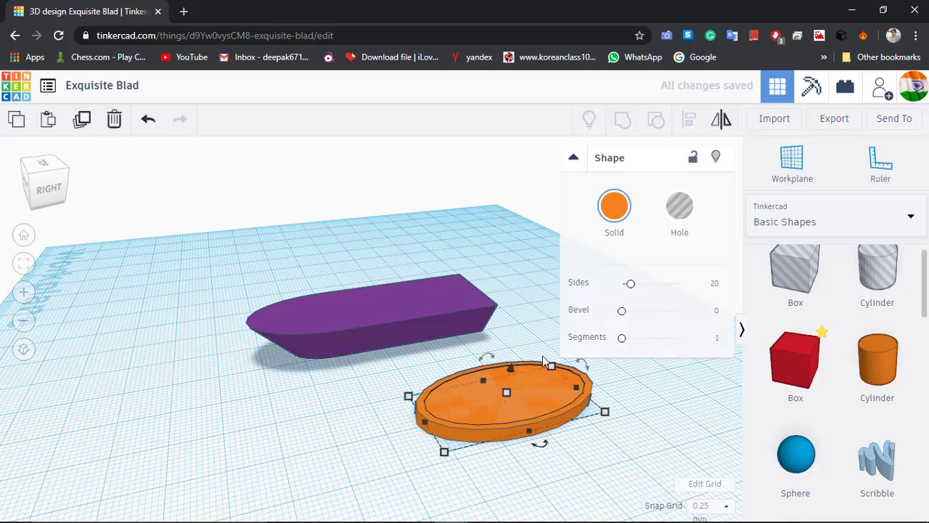
{"action": "left_click", "coordinate": [679, 209]}
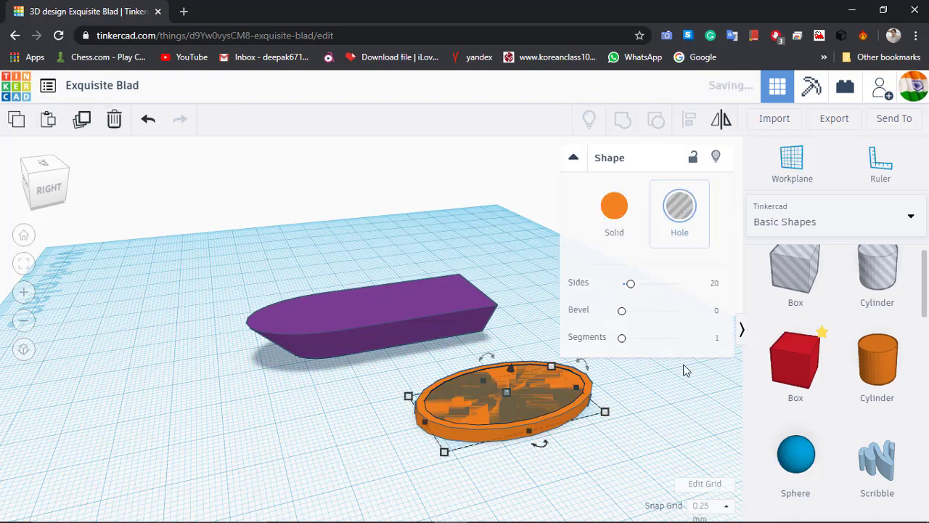
{"action": "left_click", "coordinate": [683, 370]}
{"action": "left_click_drag", "start_coordinate": [558, 408], "coordinate": [600, 445]}
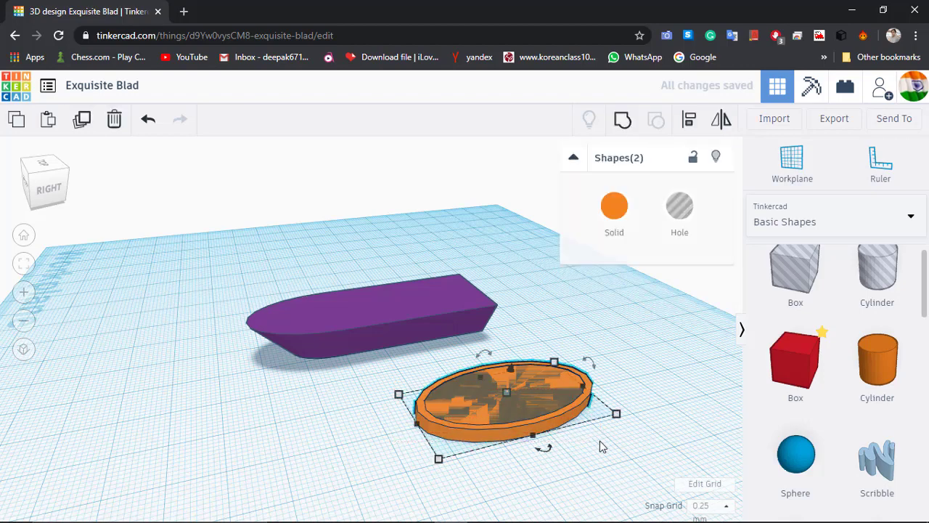
{"action": "key", "text": "ctrl+g"}
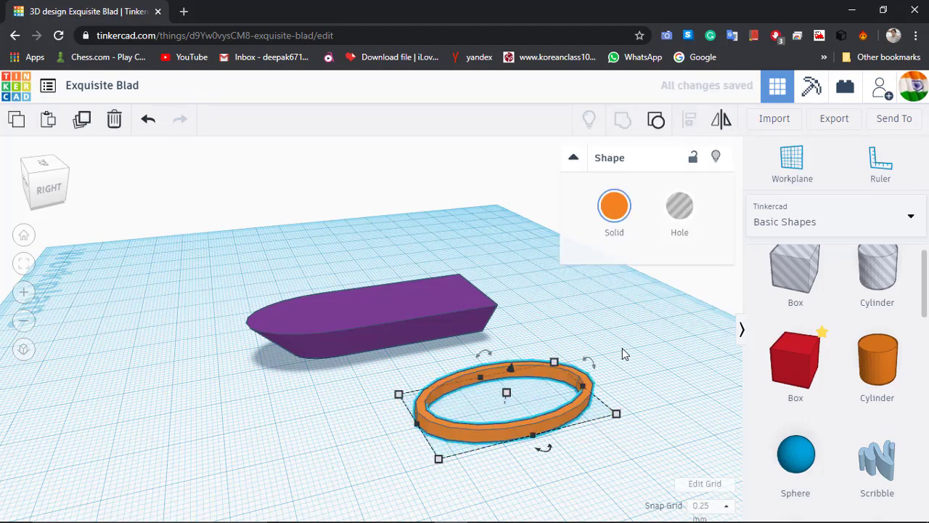
{"action": "left_click", "coordinate": [469, 355]}
Step: Add a box hole beside the orange ring and set its height to 10 mm
{"action": "left_click_drag", "start_coordinate": [768, 302], "coordinate": [655, 346]}
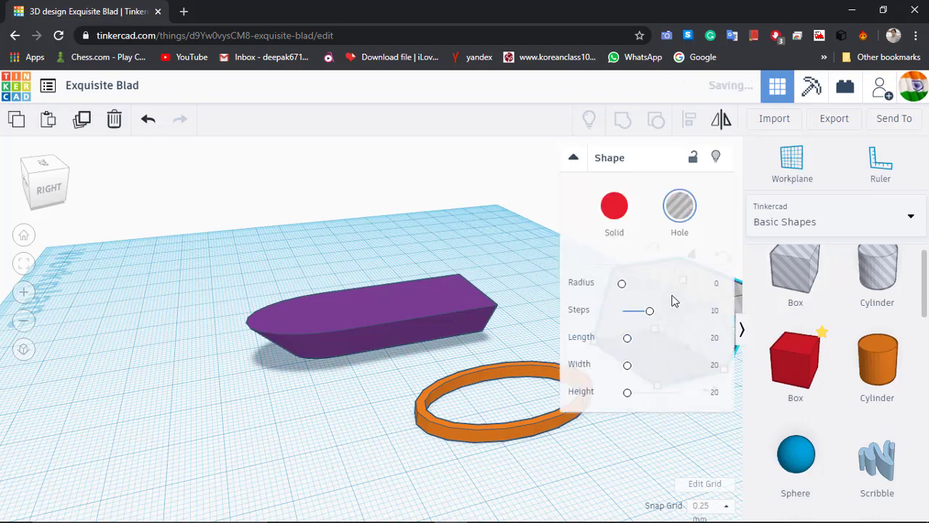
{"action": "middle_click_drag", "start_coordinate": [571, 427], "coordinate": [345, 370]}
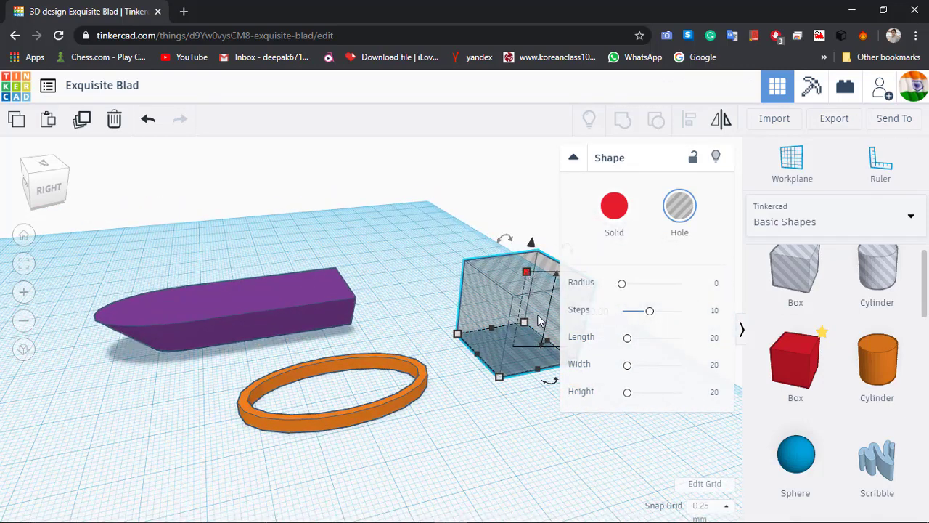
{"action": "mouse_move", "coordinate": [451, 311]}
{"action": "right_mouse_down"}
{"action": "mouse_move", "coordinate": [400, 318]}
{"action": "mouse_move", "coordinate": [458, 307]}
{"action": "right_mouse_up"}
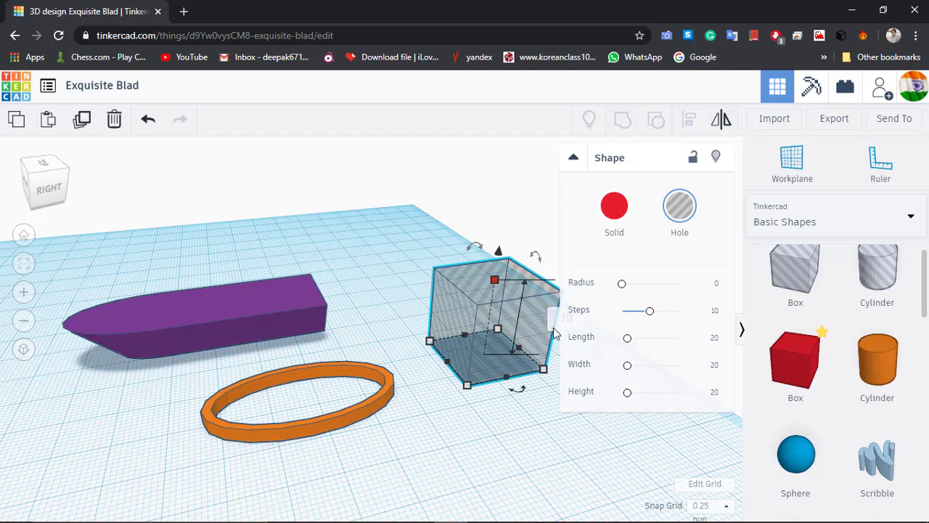
{"action": "key", "text": "Return"}
Step: Move the box hole over the rear half of the orange ring and widen it to about 24 mm across the ring
{"action": "left_click_drag", "start_coordinate": [478, 338], "coordinate": [347, 387]}
{"action": "key", "text": "Down"}
{"action": "key", "text": "Down"}
{"action": "key", "text": "Down"}
{"action": "key", "text": "Down"}
{"action": "key", "text": "Down"}
{"action": "key", "text": "Down"}
{"action": "key", "text": "Down"}
{"action": "key", "text": "Down"}
{"action": "key", "text": "Down"}
{"action": "key", "text": "Down"}
{"action": "key", "text": "Down"}
{"action": "key", "text": "Down"}
{"action": "key", "text": "Down"}
{"action": "key", "text": "Down"}
{"action": "key", "text": "Down"}
{"action": "key", "text": "Down"}
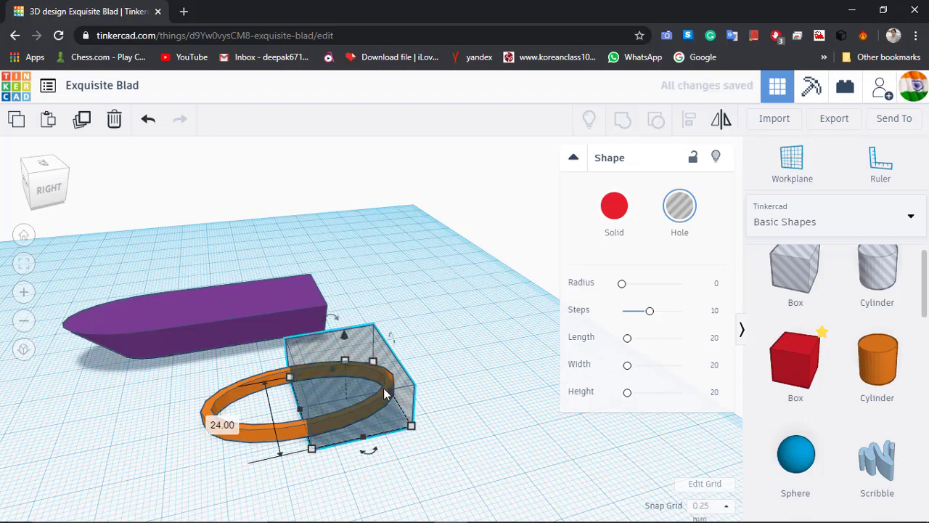
Step: Lengthen the box hole to about 23.25 mm along the ring and nudge it slightly across the ring's width
{"action": "left_click_drag", "start_coordinate": [389, 395], "coordinate": [407, 395]}
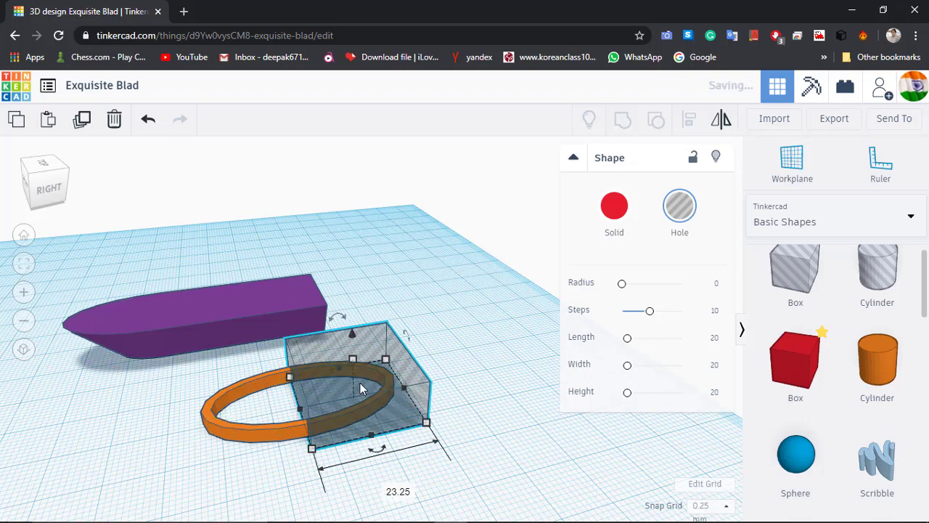
{"action": "key", "text": "Up"}
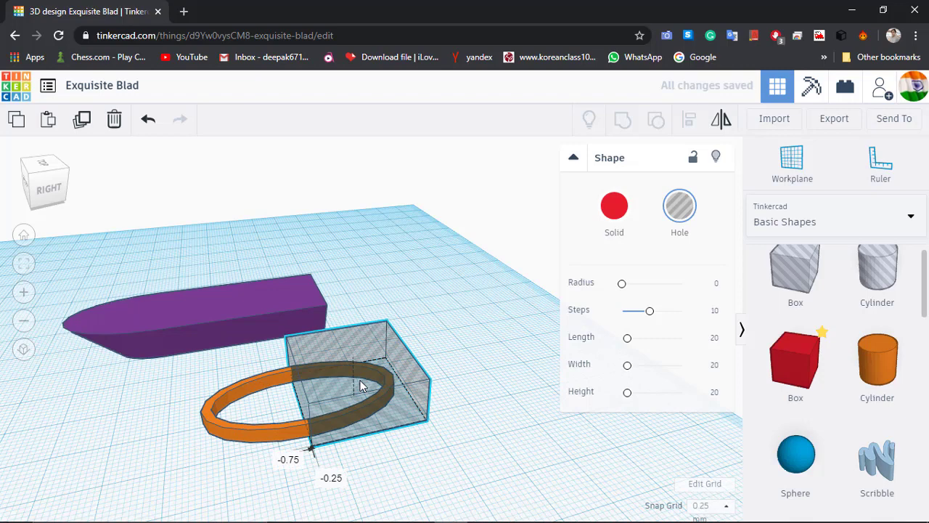
{"action": "left_click", "coordinate": [423, 467]}
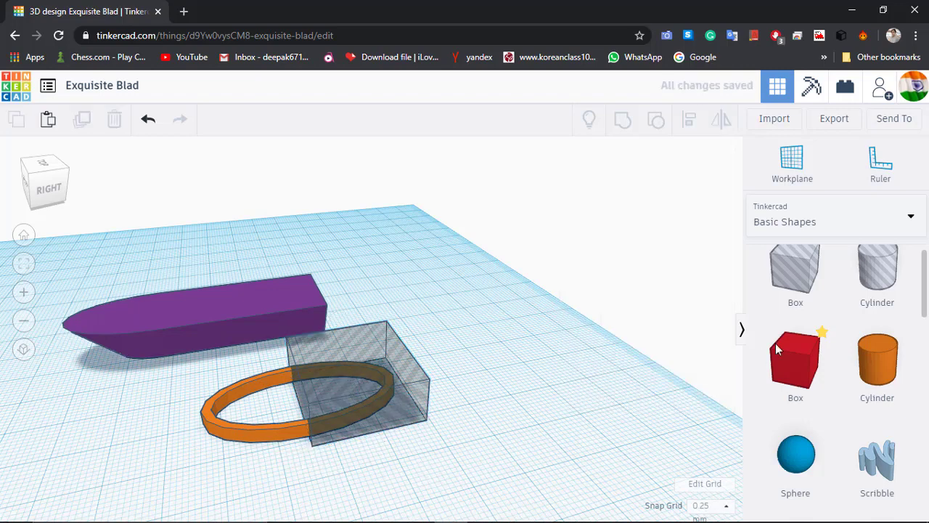
Step: Add a roof shape to the workplane beside the ring's box hole and turn it into a hole
{"action": "scroll", "coordinate": [828, 406], "scroll_direction": "down", "scroll_amount": 2}
{"action": "scroll", "coordinate": [830, 406], "scroll_direction": "down", "scroll_amount": 5}
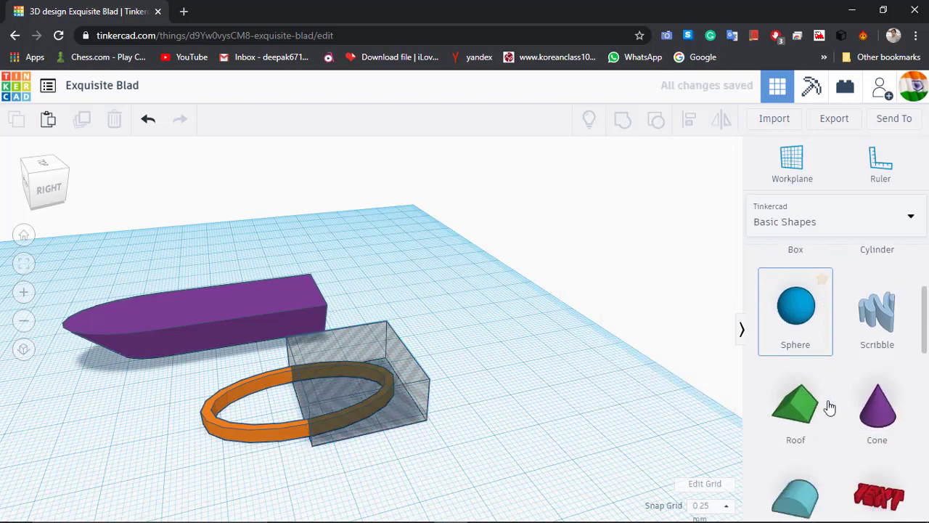
{"action": "left_click", "coordinate": [566, 404]}
{"action": "left_click", "coordinate": [680, 206]}
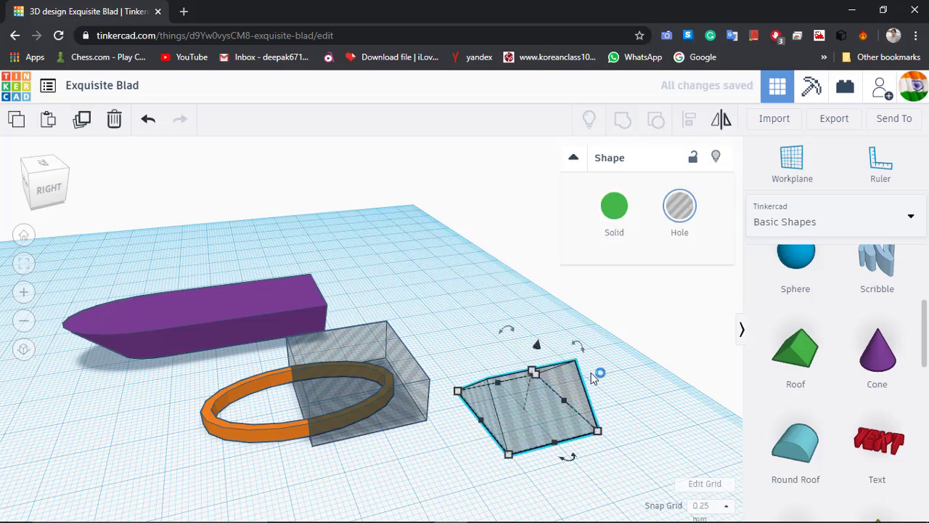
Step: Tilt the roof hole into a wedge with a flat top and enlarge its footprint to about 24.5 by 18.9 mm
{"action": "left_click_drag", "start_coordinate": [597, 375], "coordinate": [591, 375]}
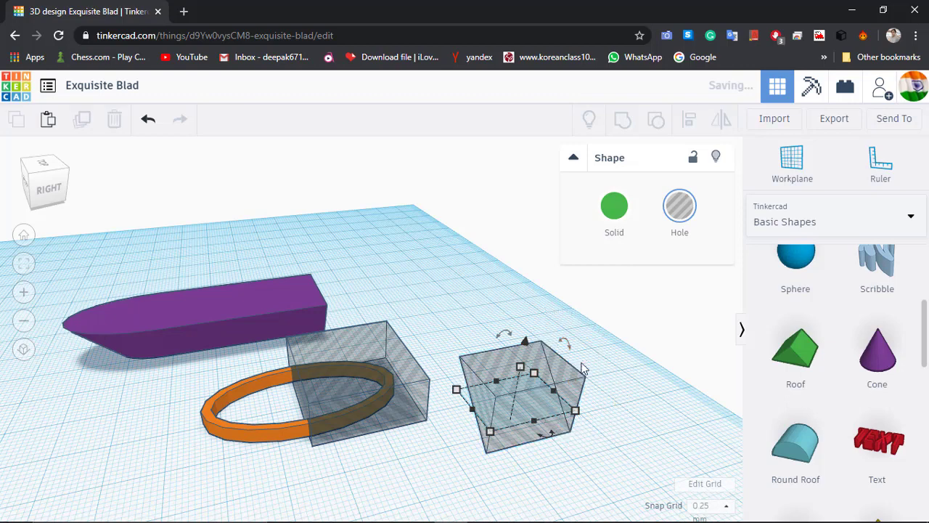
{"action": "left_click_drag", "start_coordinate": [500, 434], "coordinate": [485, 452]}
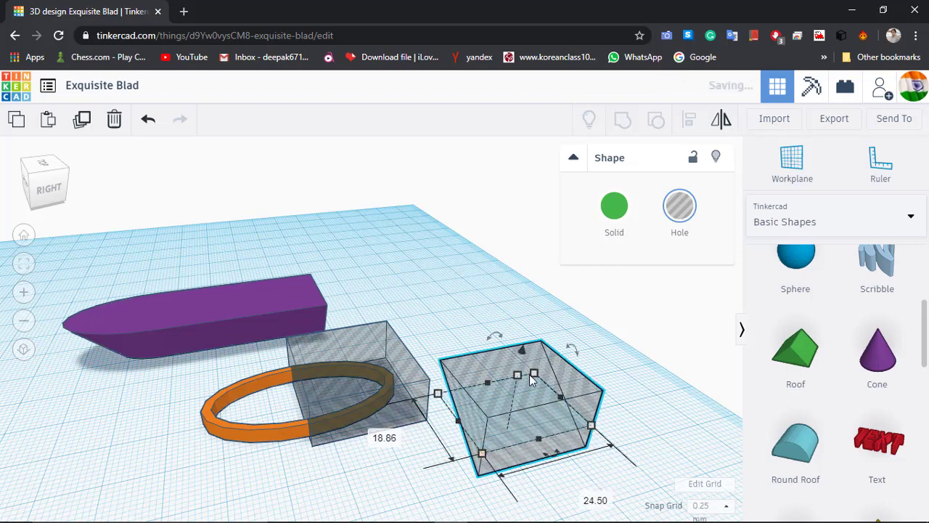
Step: Flatten the roof hole and set its height to 3 mm
{"action": "left_click_drag", "start_coordinate": [516, 374], "coordinate": [514, 410]}
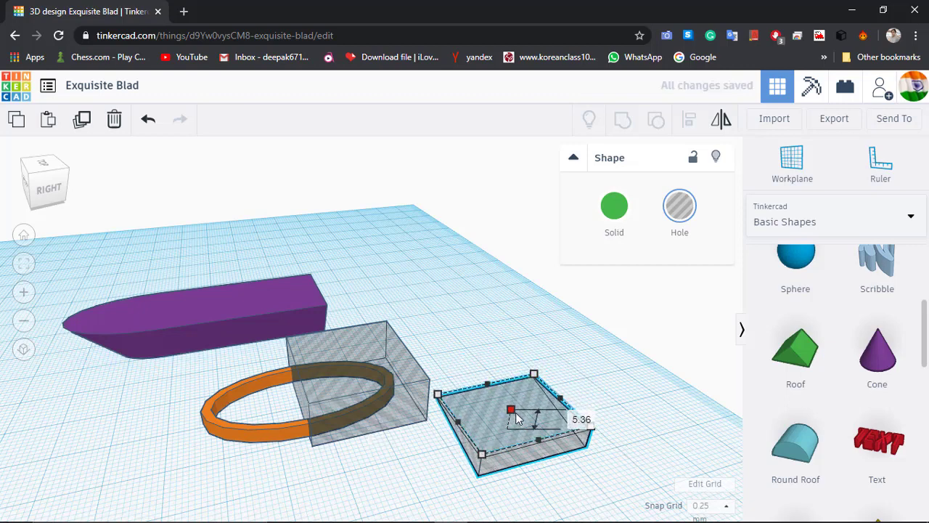
{"action": "left_click", "coordinate": [577, 421]}
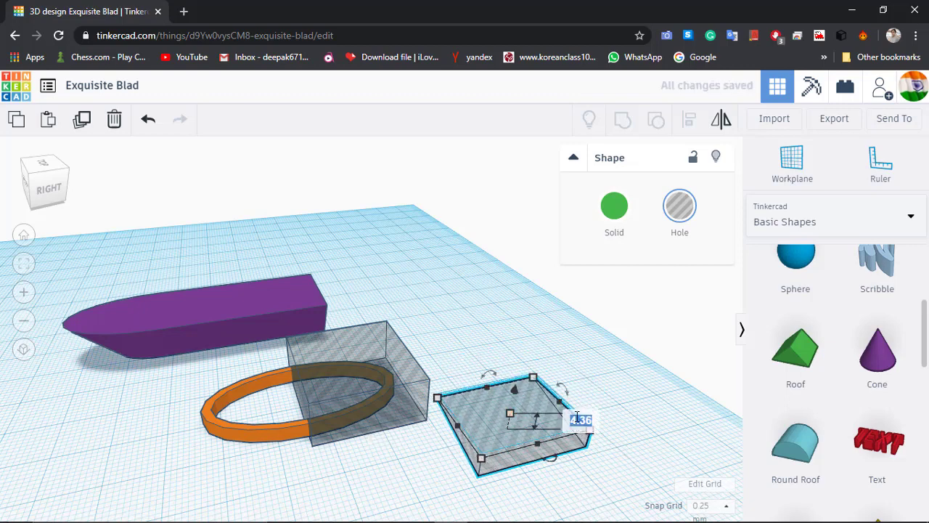
{"action": "type", "text": "3"}
{"action": "key", "text": "Return"}
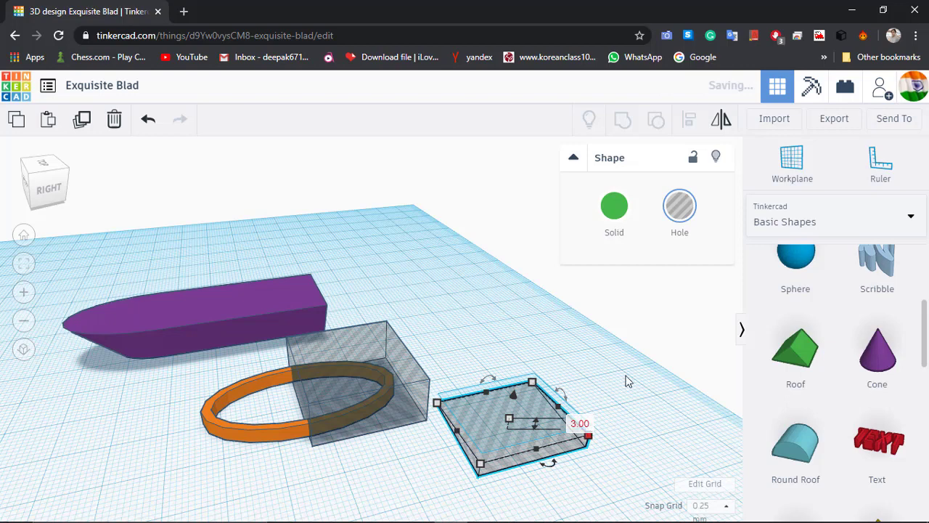
{"action": "key", "text": "Escape"}
{"action": "left_click", "coordinate": [514, 433]}
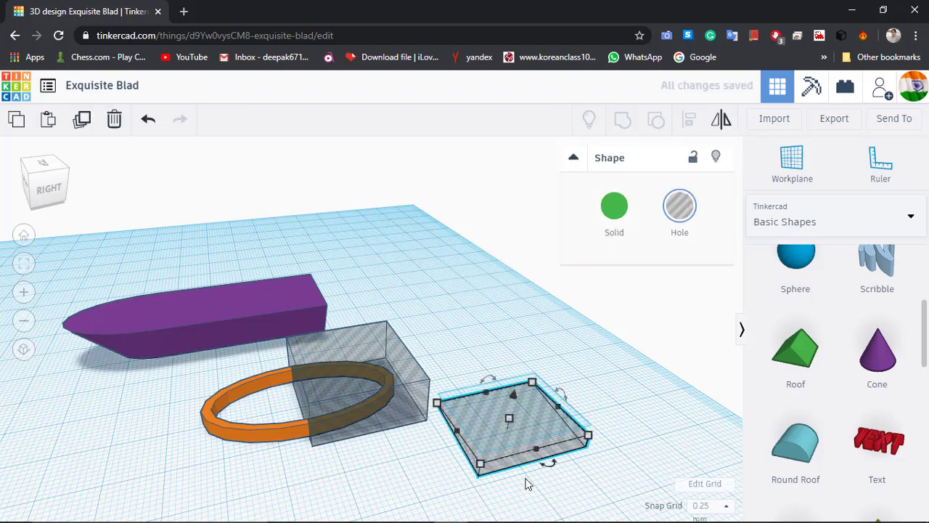
Step: Rotate the roof hole 90° on the workplane and move it over the front half of the orange ring
{"action": "left_click_drag", "start_coordinate": [547, 469], "coordinate": [595, 425]}
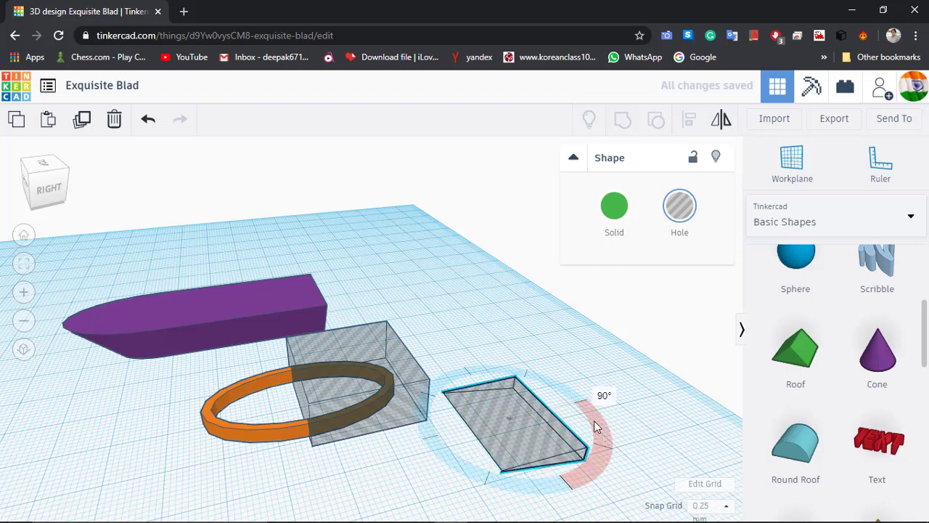
{"action": "left_click", "coordinate": [641, 384]}
{"action": "left_click_drag", "start_coordinate": [494, 435], "coordinate": [253, 427]}
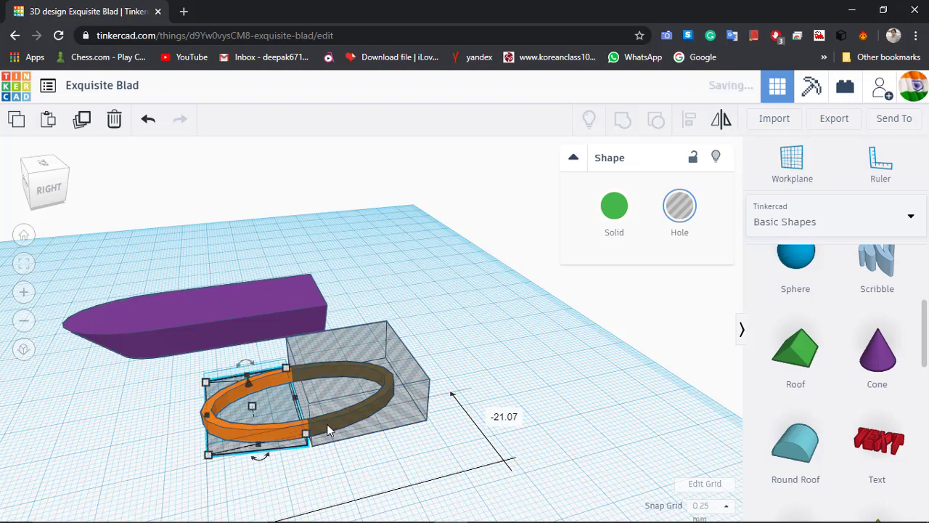
Step: Raise the roof hole from below the workplane so it overlaps the height of the orange ring
{"action": "right_click_drag", "start_coordinate": [252, 427], "coordinate": [348, 392]}
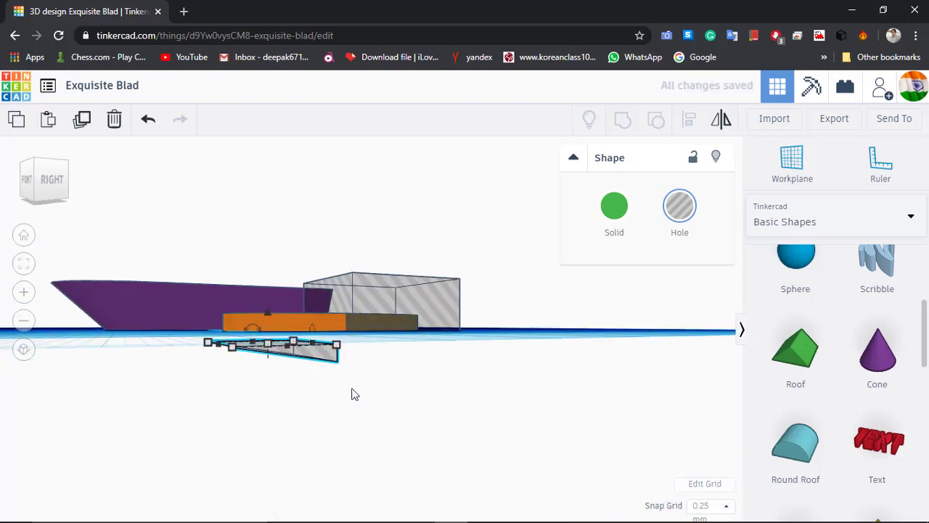
{"action": "left_click", "coordinate": [326, 332]}
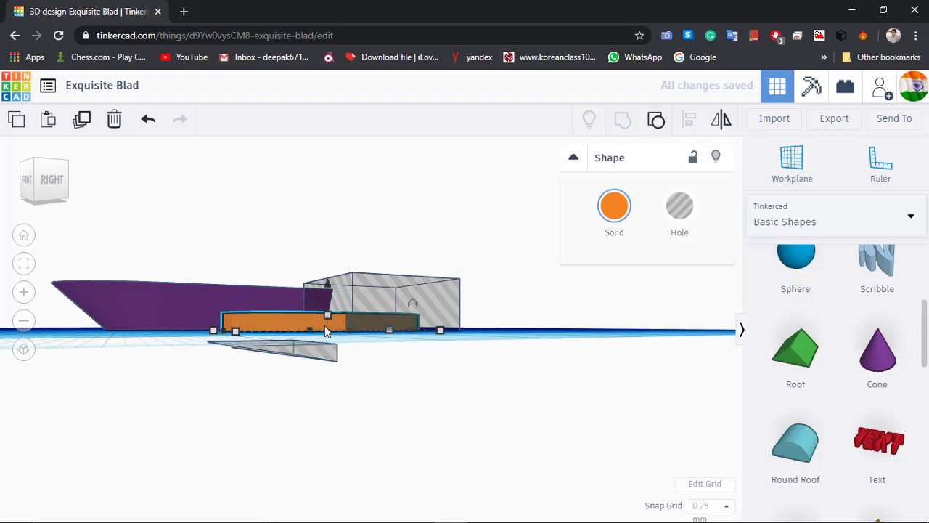
{"action": "right_click_drag", "start_coordinate": [499, 287], "coordinate": [340, 397]}
{"action": "left_click", "coordinate": [285, 433]}
{"action": "key", "text": "ctrl+Up"}
{"action": "right_click_drag", "start_coordinate": [369, 444], "coordinate": [283, 348]}
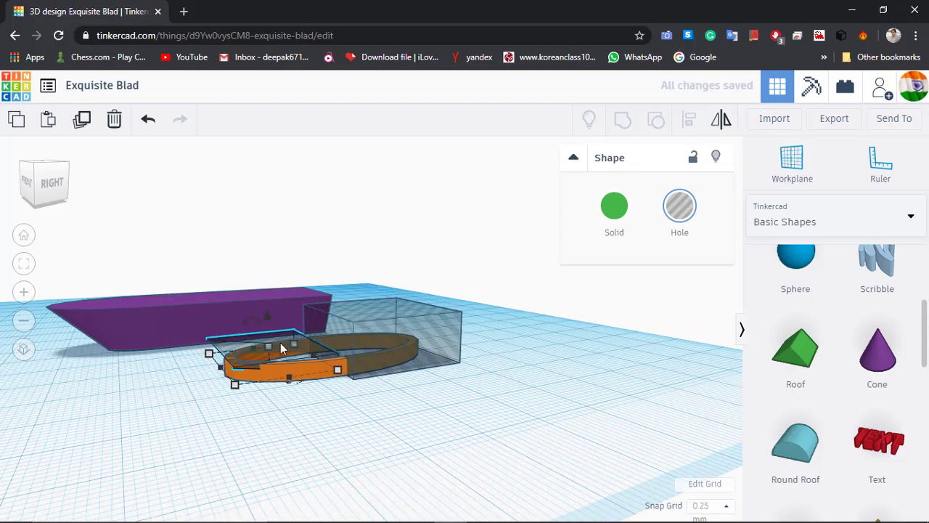
Step: Enlarge the roof hole across the orange ring so it covers the full width of the front half
{"action": "left_click_drag", "start_coordinate": [287, 376], "coordinate": [314, 395]}
{"action": "right_click_drag", "start_coordinate": [378, 394], "coordinate": [299, 415]}
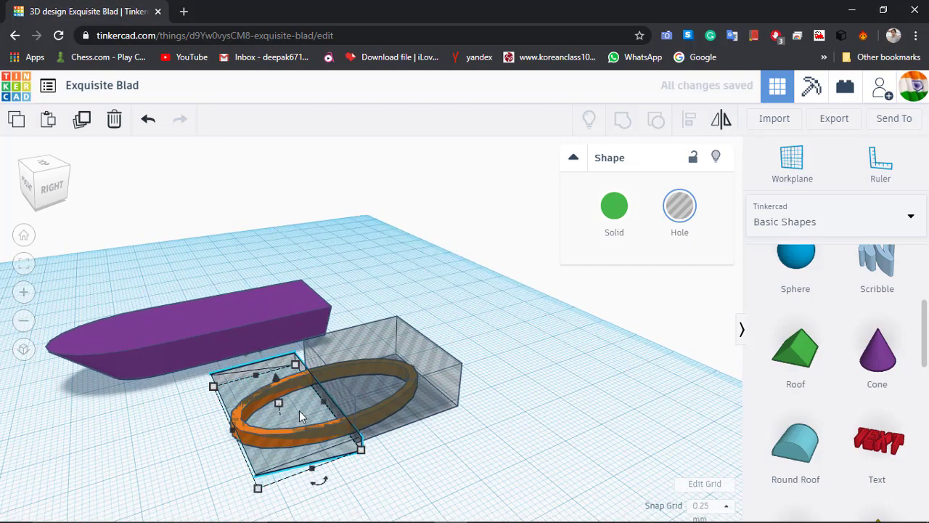
{"action": "right_click_drag", "start_coordinate": [457, 431], "coordinate": [457, 427]}
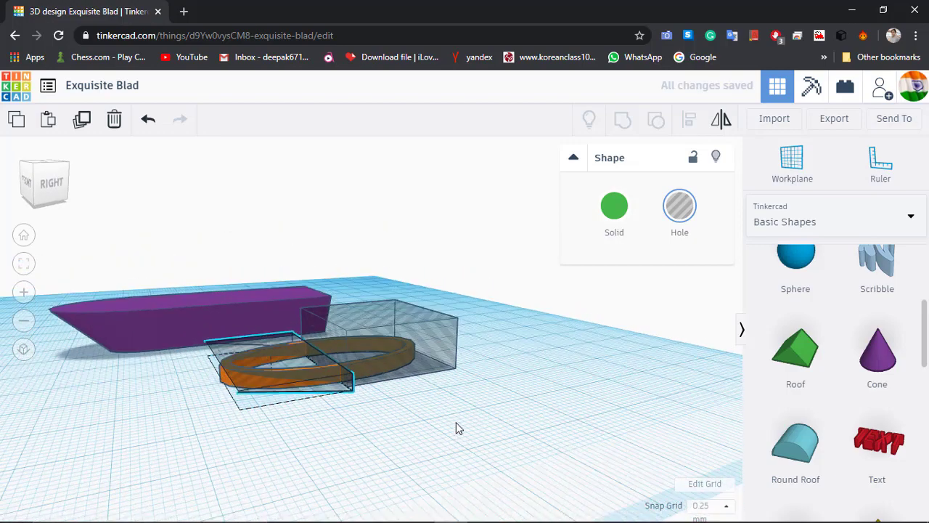
Step: Try grouping the orange ring with the box and roof holes, and undo the grouping
{"action": "left_click_drag", "start_coordinate": [264, 383], "coordinate": [485, 409]}
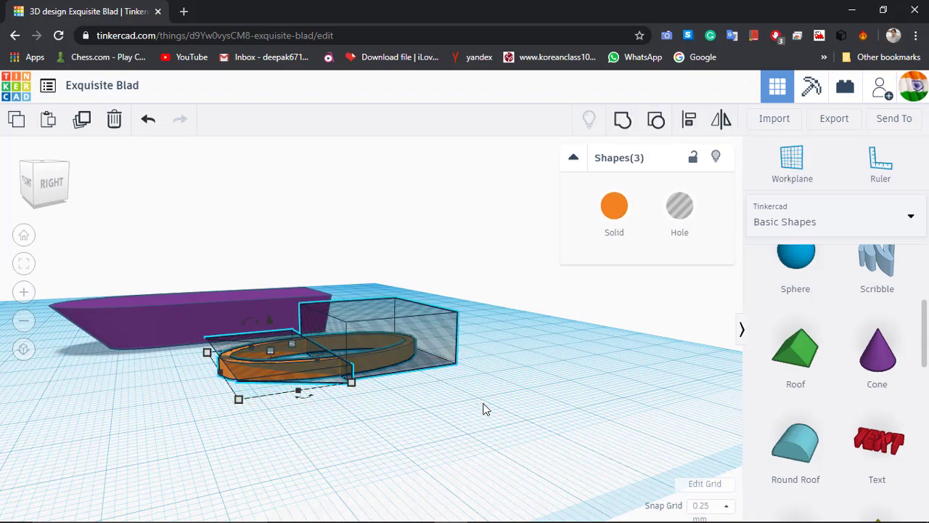
{"action": "key", "text": "ctrl+g"}
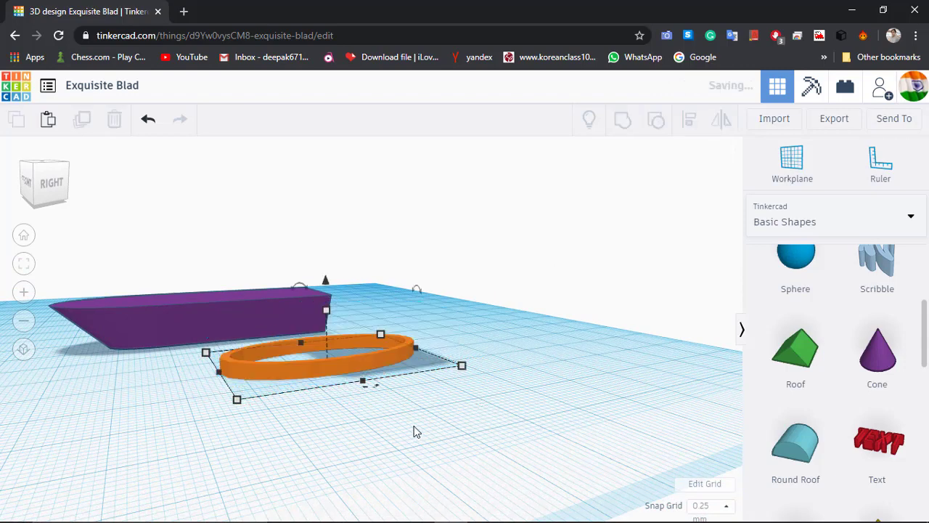
{"action": "left_click", "coordinate": [387, 413]}
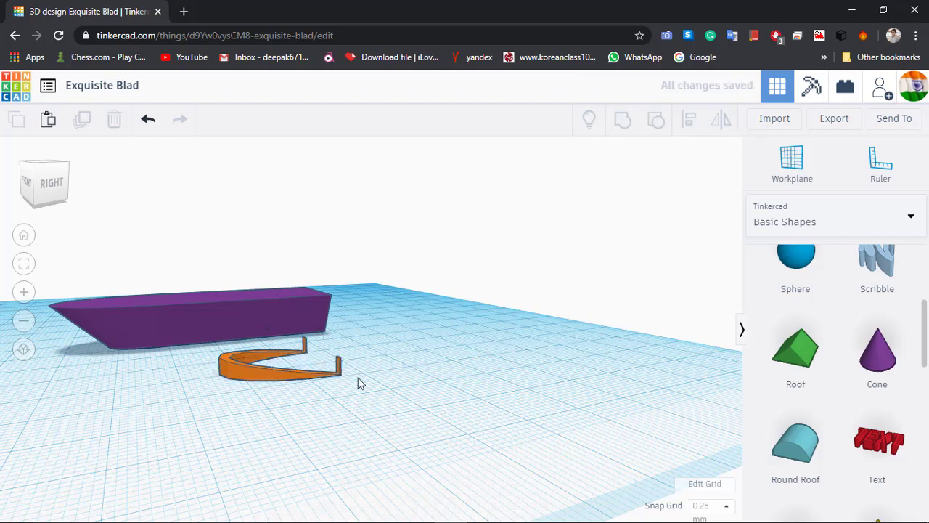
{"action": "key", "text": "ctrl+z"}
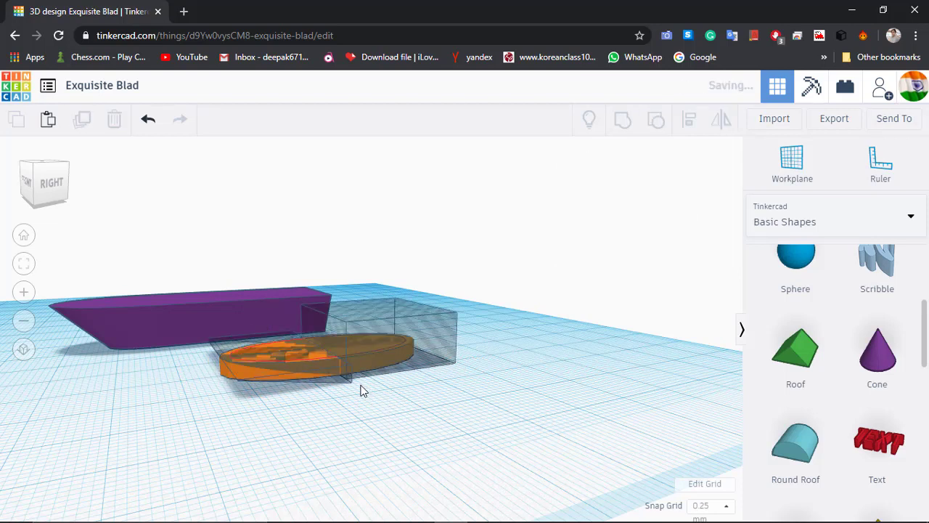
Step: Lengthen the roof hole to about 22.5 mm along the ring so it reaches further into the box hole
{"action": "left_click", "coordinate": [331, 371]}
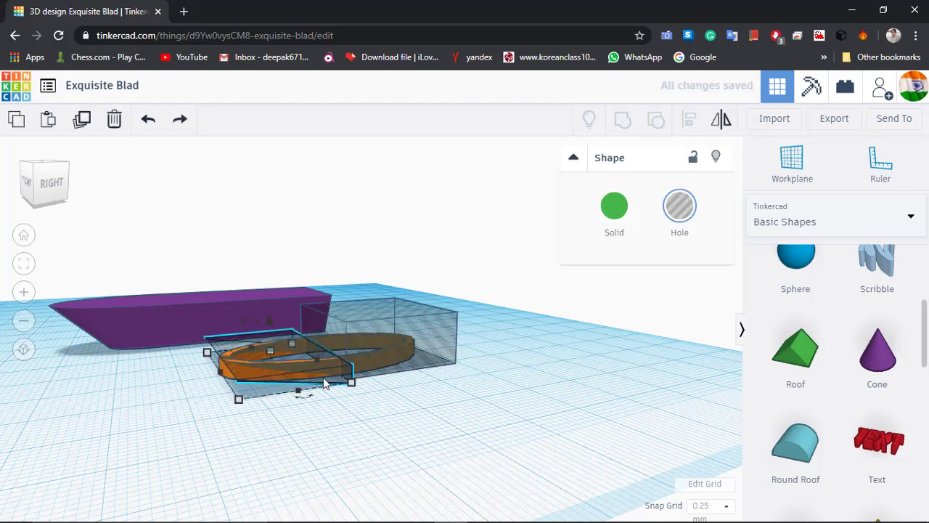
{"action": "left_click_drag", "start_coordinate": [318, 367], "coordinate": [337, 360]}
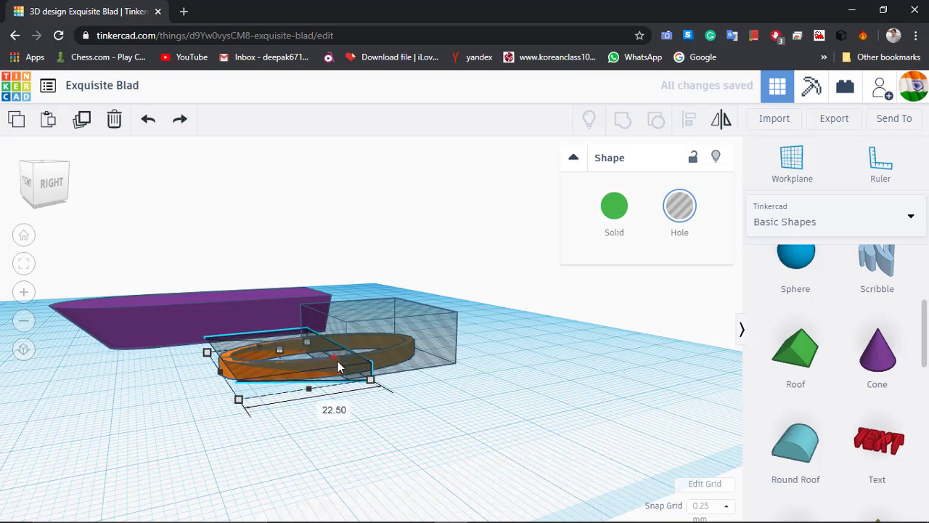
{"action": "left_click", "coordinate": [283, 390]}
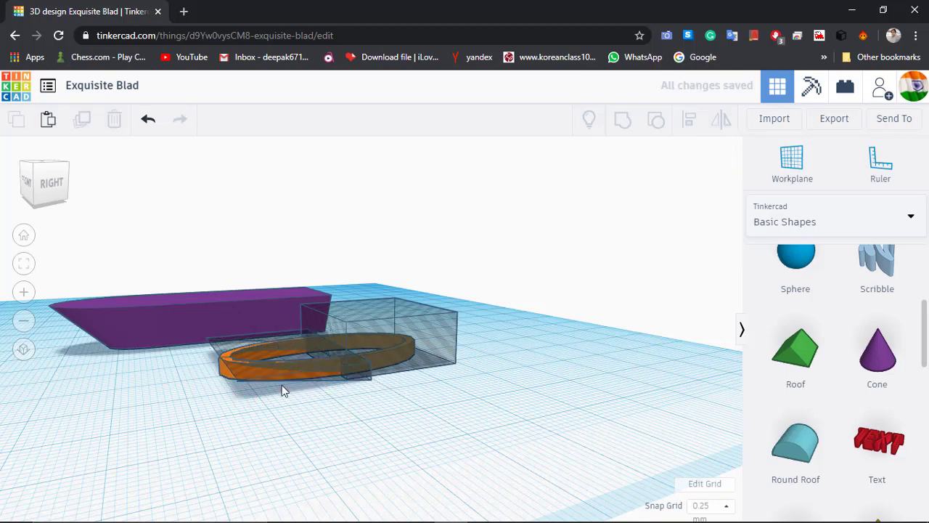
Step: Group the orange ring with the box and roof holes to cut it into a tapered U-shaped rail
{"action": "left_click_drag", "start_coordinate": [446, 398], "coordinate": [470, 410]}
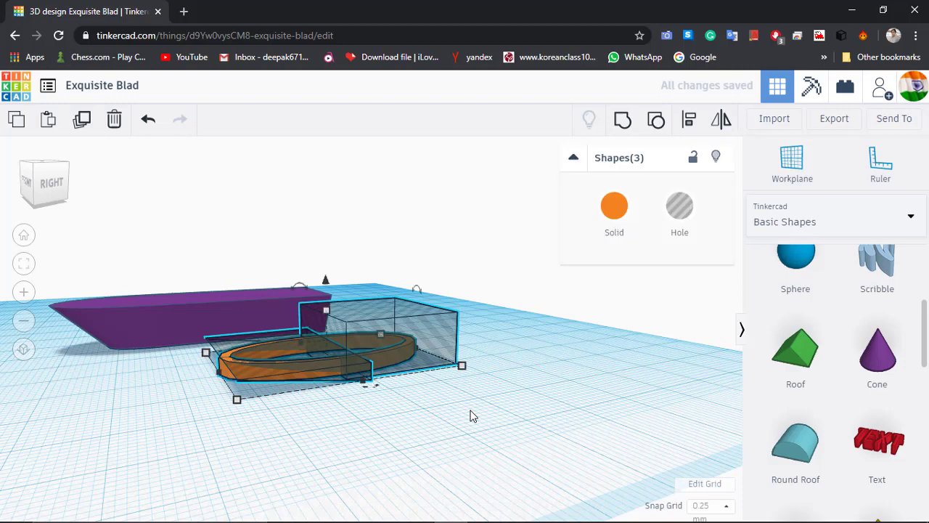
{"action": "key", "text": "ctrl+g"}
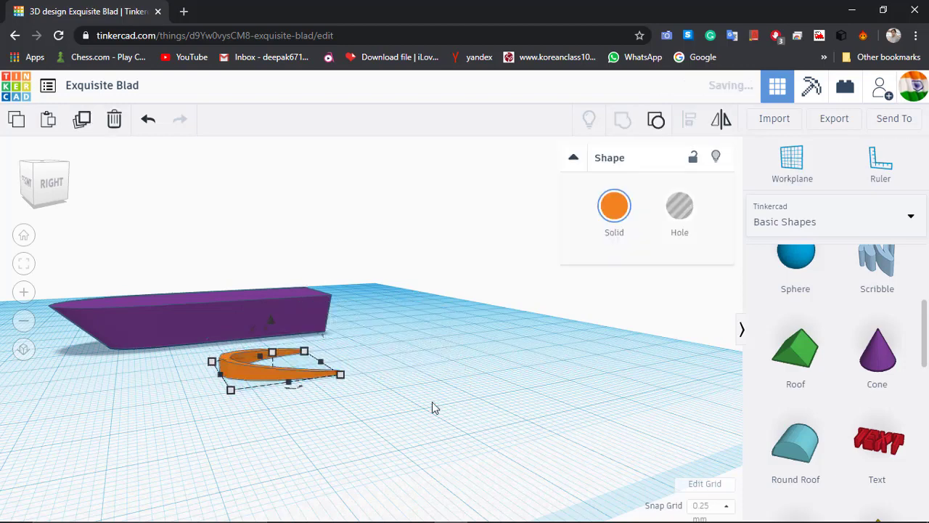
{"action": "left_click", "coordinate": [269, 398]}
{"action": "right_click_drag", "start_coordinate": [303, 376], "coordinate": [309, 432]}
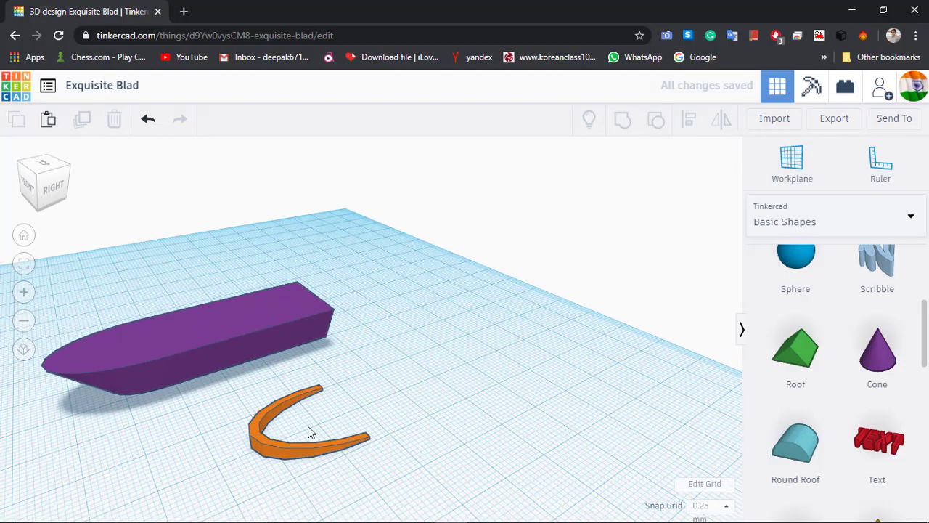
Step: Move the orange rail onto the bow of the purple hull and lower it slightly toward the deck
{"action": "left_click", "coordinate": [283, 434]}
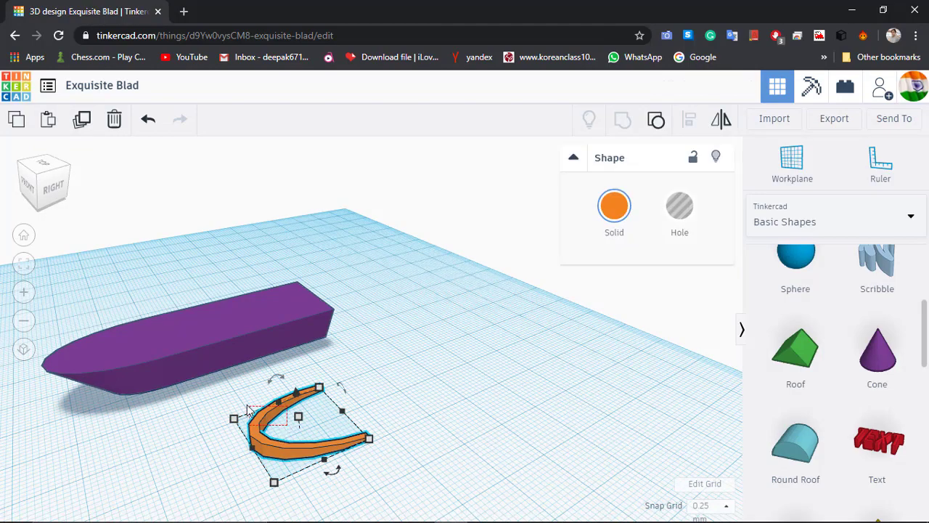
{"action": "left_click", "coordinate": [215, 392]}
{"action": "left_click_drag", "start_coordinate": [263, 427], "coordinate": [96, 308]}
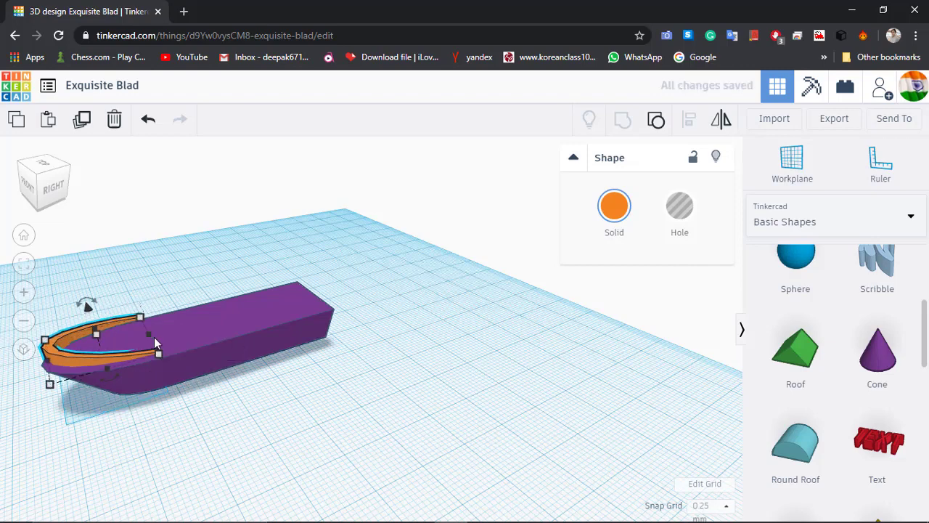
{"action": "key", "text": "ctrl+Down"}
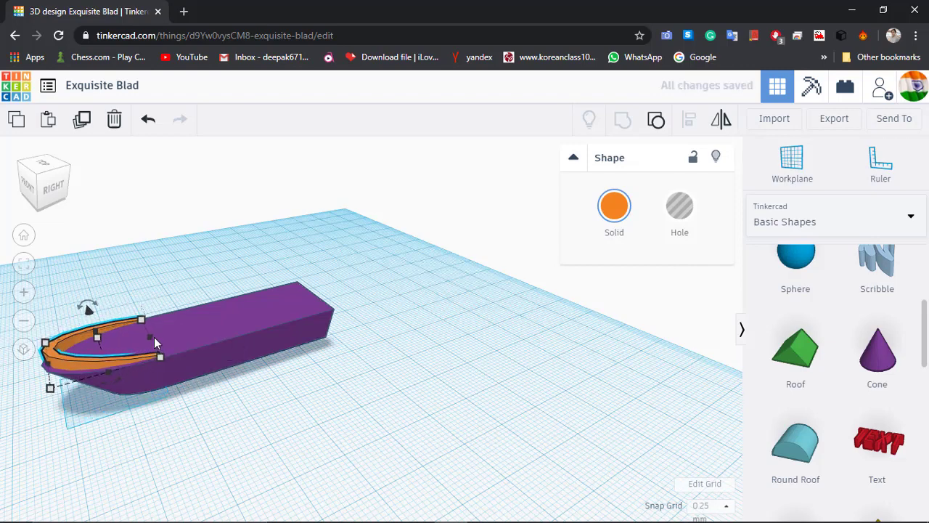
Step: Nudge the orange rail sideways and back along the hull to line it up with the bow outline
{"action": "right_click_drag", "start_coordinate": [193, 296], "coordinate": [296, 296]}
{"action": "key", "text": "Right"}
{"action": "key", "text": "Right"}
{"action": "key", "text": "Right"}
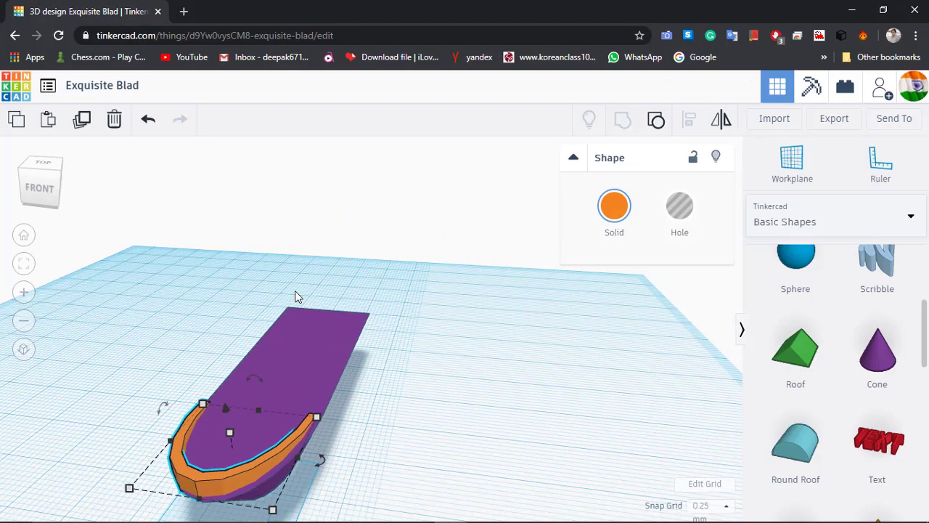
{"action": "key", "text": "Up"}
{"action": "key", "text": "Up"}
{"action": "key", "text": "Up"}
{"action": "key", "text": "Up"}
{"action": "key", "text": "Up"}
{"action": "key", "text": "Up"}
{"action": "right_click_drag", "start_coordinate": [521, 363], "coordinate": [451, 390]}
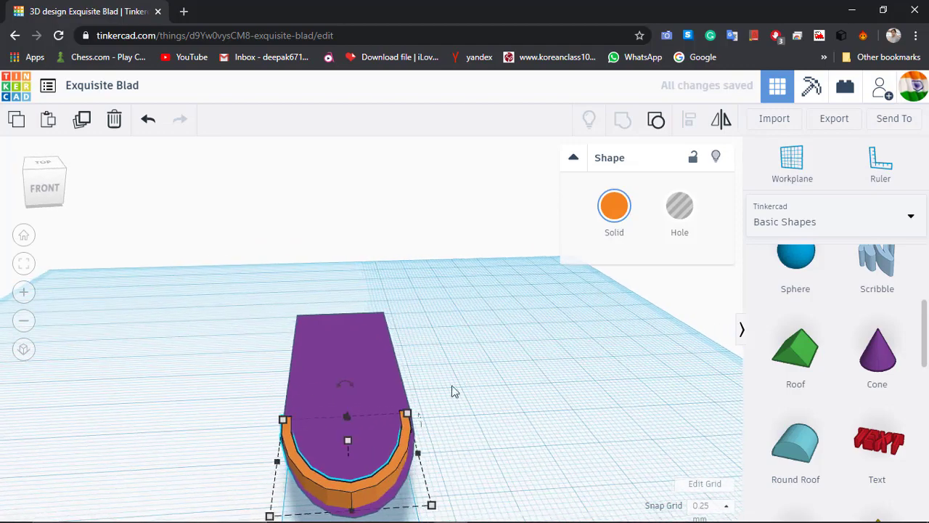
{"action": "right_click_drag", "start_coordinate": [403, 411], "coordinate": [394, 420]}
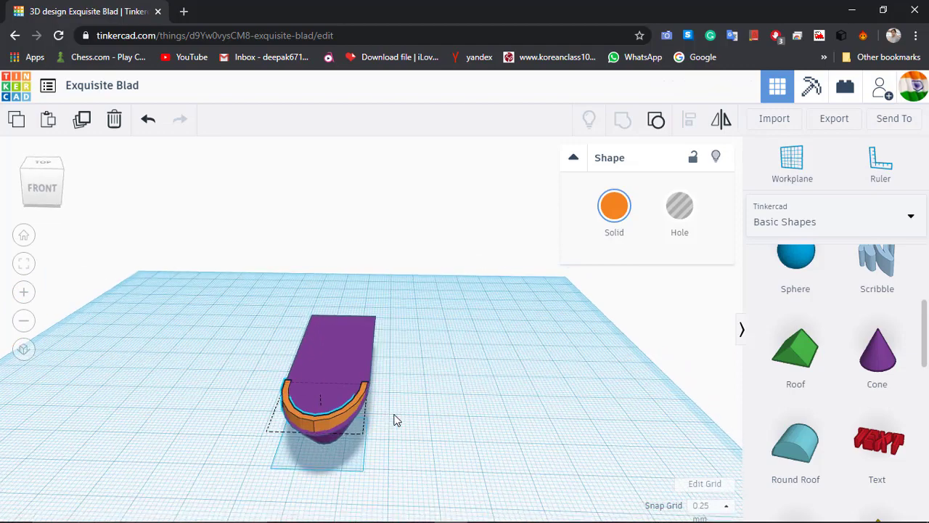
Step: Set the orange rail's width across the hull to 18 mm
{"action": "mouse_move", "coordinate": [363, 435]}
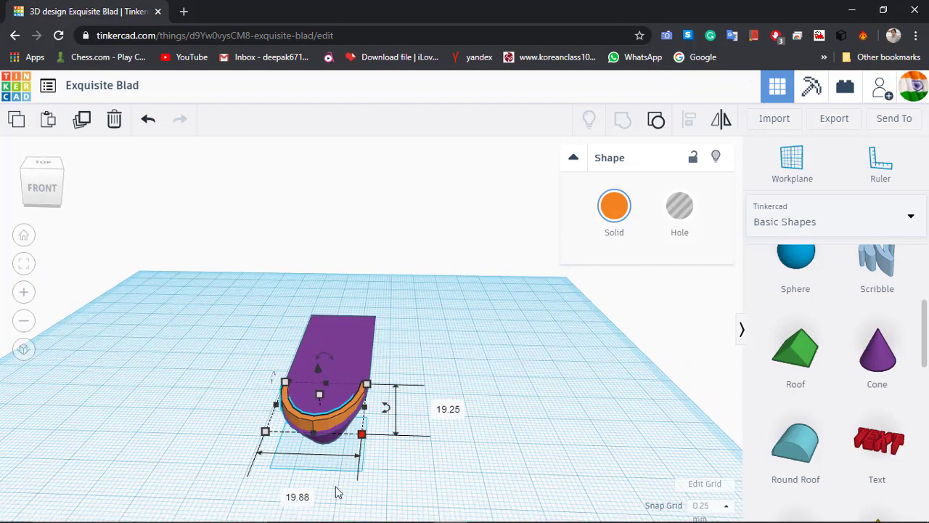
{"action": "left_click", "coordinate": [303, 496]}
{"action": "type", "text": "18"}
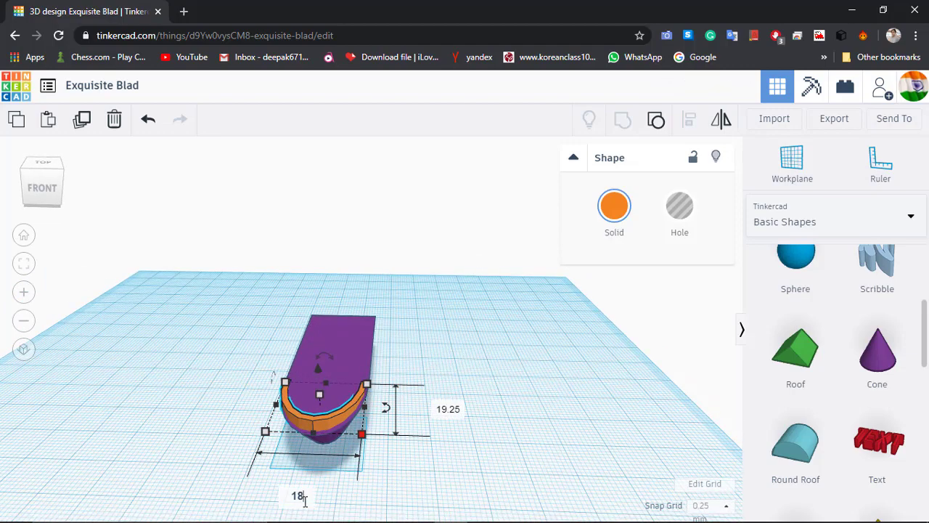
{"action": "key", "text": "Return"}
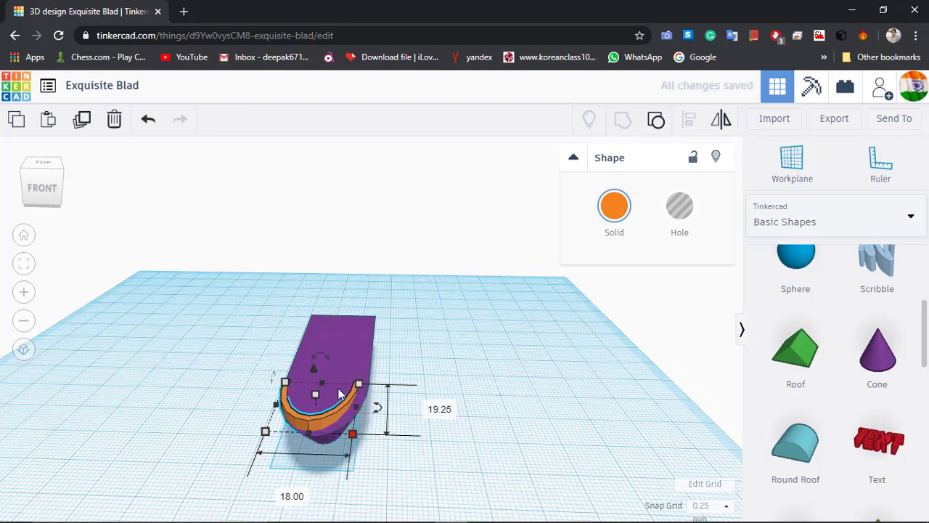
Step: Nudge the narrowed orange rail sideways to center it on the hull's bow
{"action": "key", "text": "Right"}
{"action": "key", "text": "Right"}
{"action": "key", "text": "Left"}
{"action": "key", "text": "Left"}
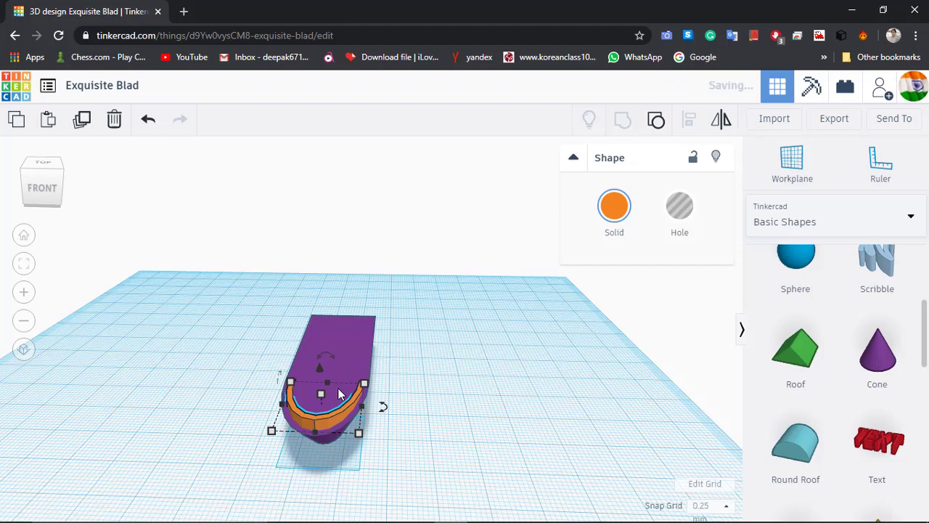
{"action": "left_click", "coordinate": [455, 400]}
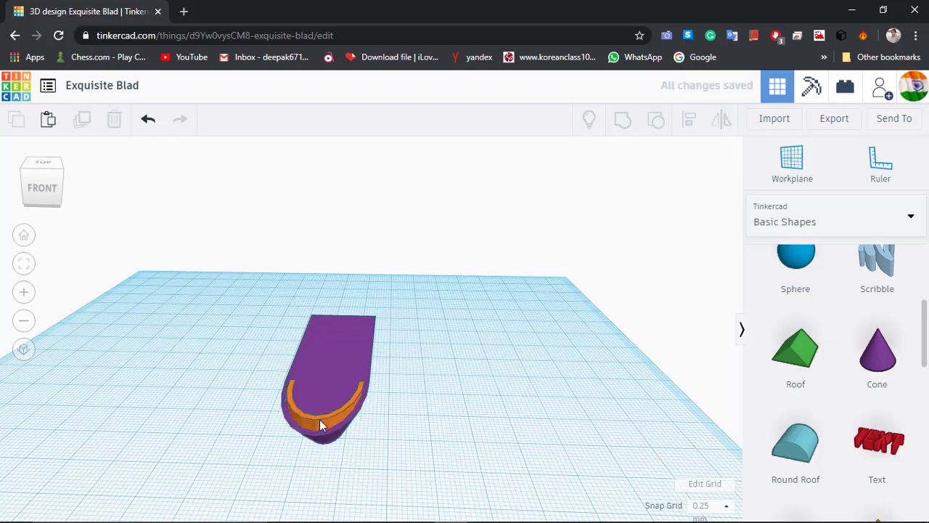
{"action": "left_click", "coordinate": [334, 398]}
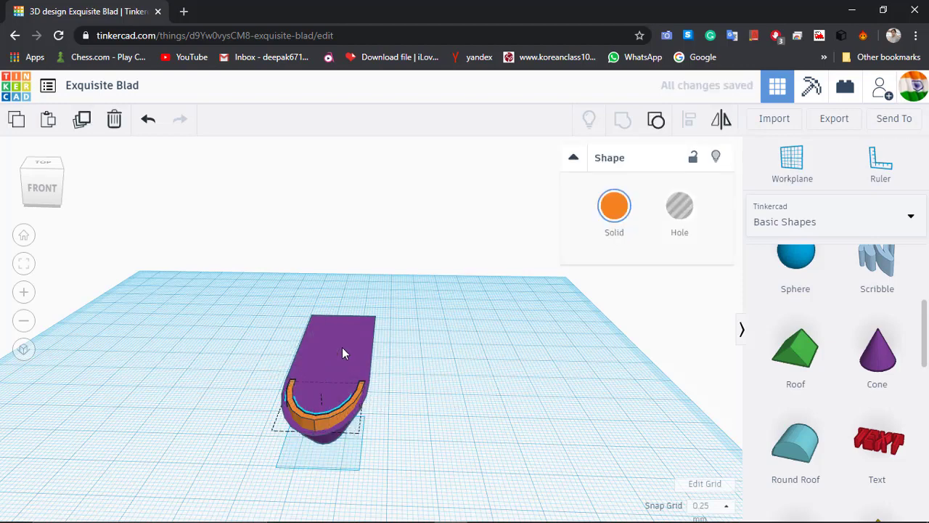
Step: Align the orange rail and the purple hull on their centers across the hull's width
{"action": "left_click", "coordinate": [342, 346], "text": "shift"}
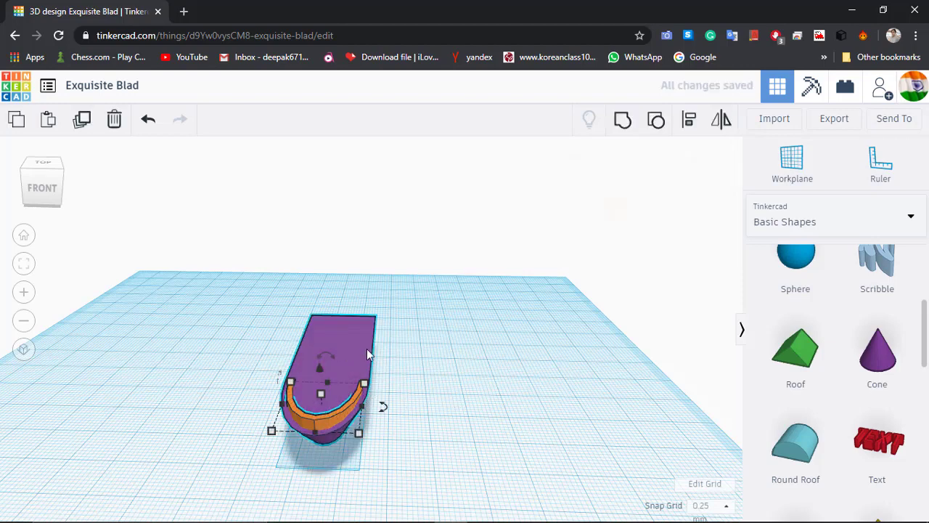
{"action": "left_click", "coordinate": [689, 120]}
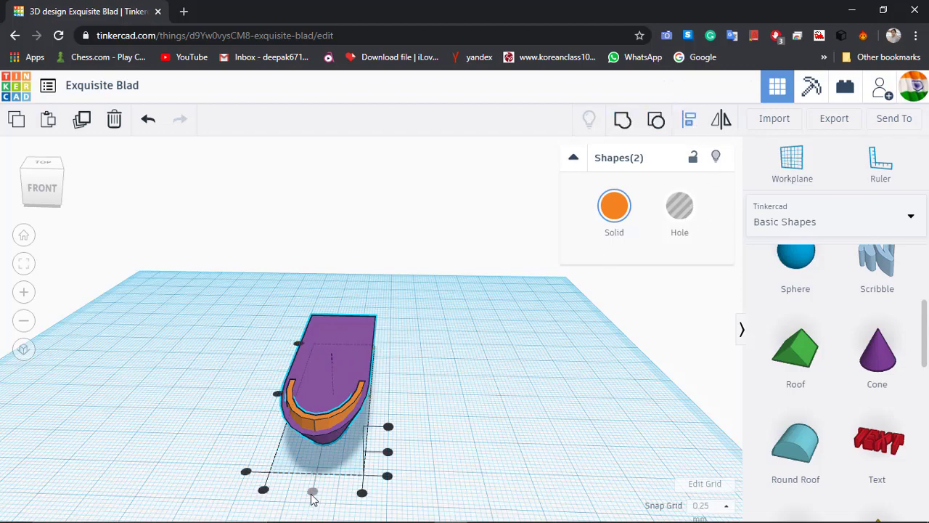
{"action": "left_click", "coordinate": [426, 398]}
Step: Place a new cone and a new roof shape on the workplane beside the hull
{"action": "right_click_drag", "start_coordinate": [469, 406], "coordinate": [342, 404]}
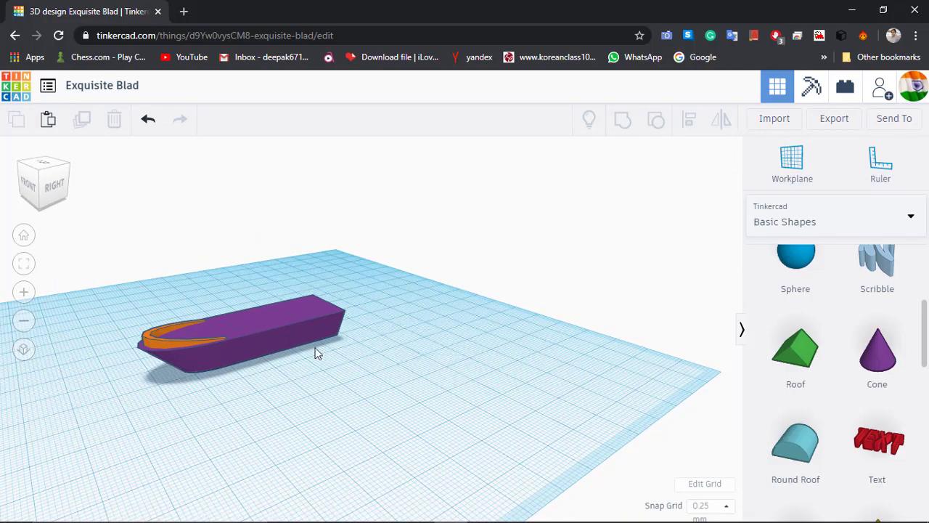
{"action": "left_click", "coordinate": [871, 359]}
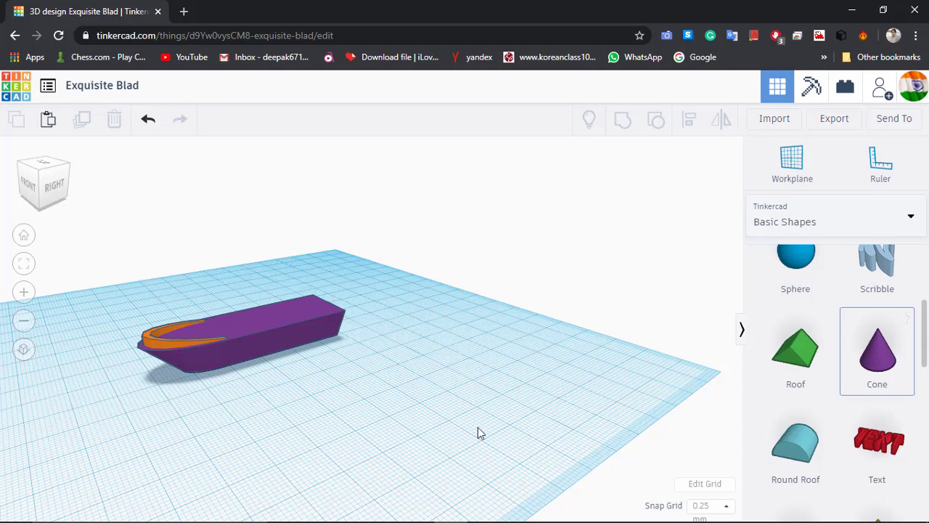
{"action": "left_click", "coordinate": [434, 425]}
{"action": "left_click", "coordinate": [797, 368]}
{"action": "left_click", "coordinate": [520, 362]}
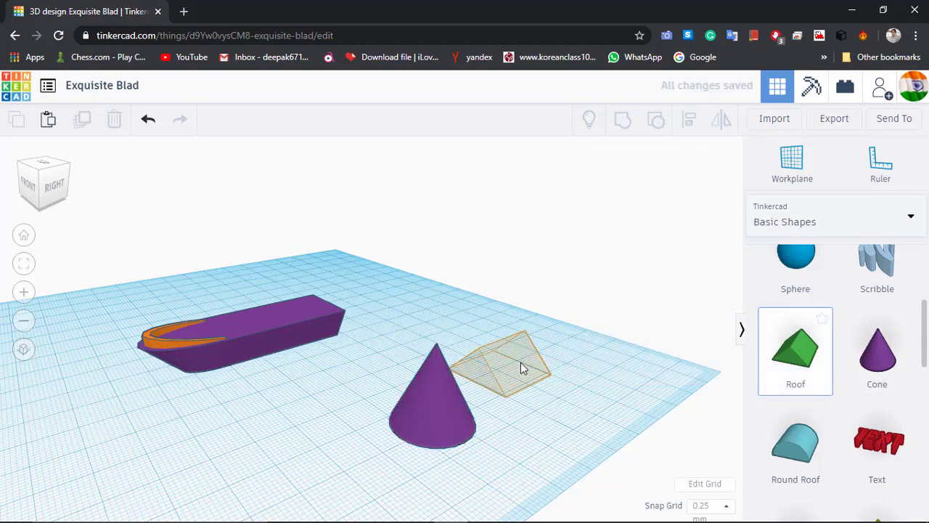
Step: Set the new purple cone's height to 12 mm
{"action": "left_click", "coordinate": [445, 392]}
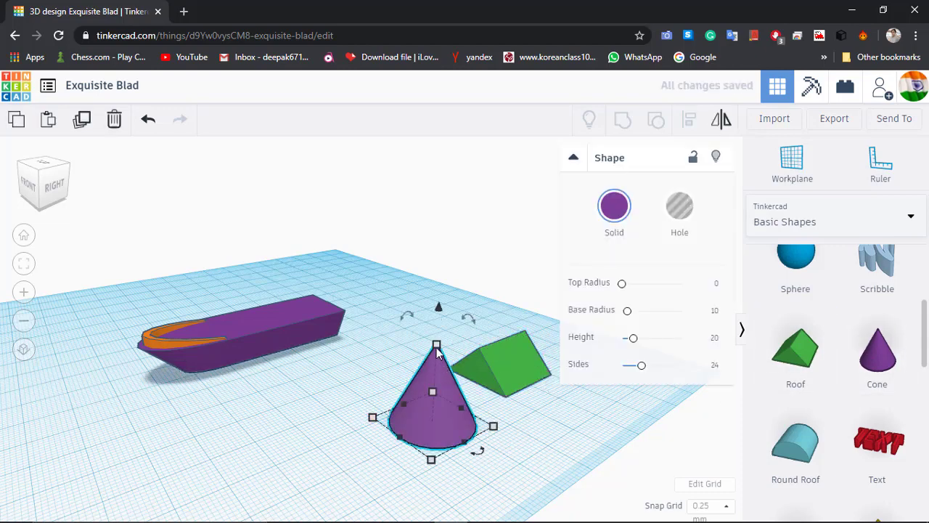
{"action": "mouse_move", "coordinate": [437, 346]}
{"action": "left_click", "coordinate": [498, 384]}
{"action": "type", "text": "12"}
{"action": "key", "text": "Return"}
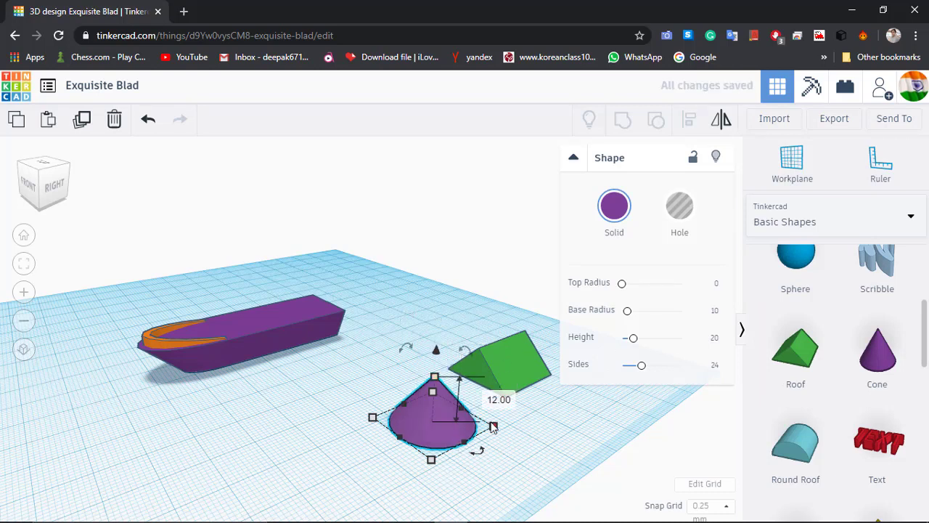
Step: Stretch the new cone's length to 40 mm and move it clear of the green roof
{"action": "mouse_move", "coordinate": [493, 428]}
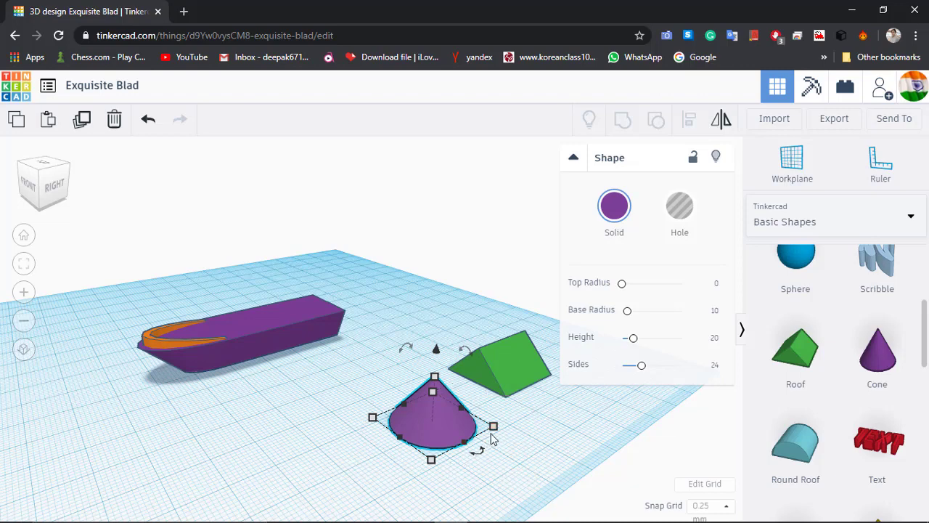
{"action": "left_click", "coordinate": [521, 477]}
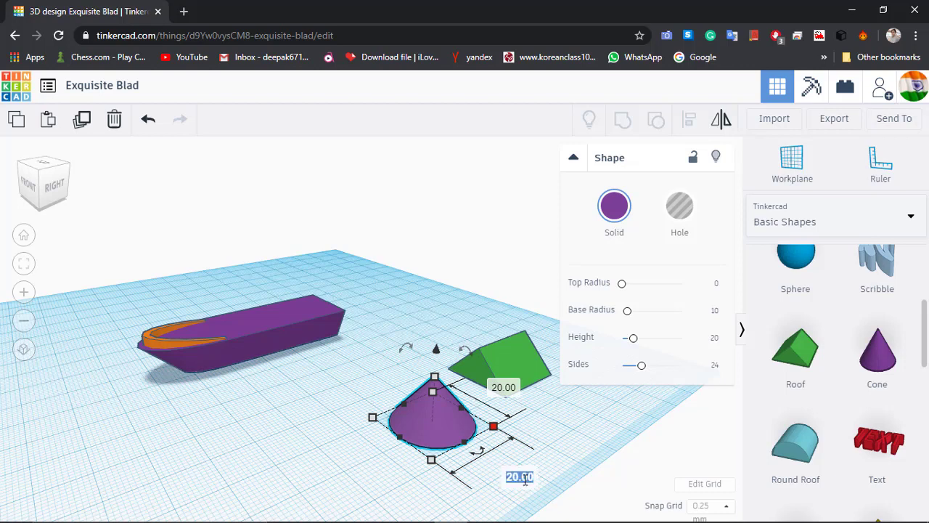
{"action": "type", "text": "40"}
{"action": "key", "text": "Return"}
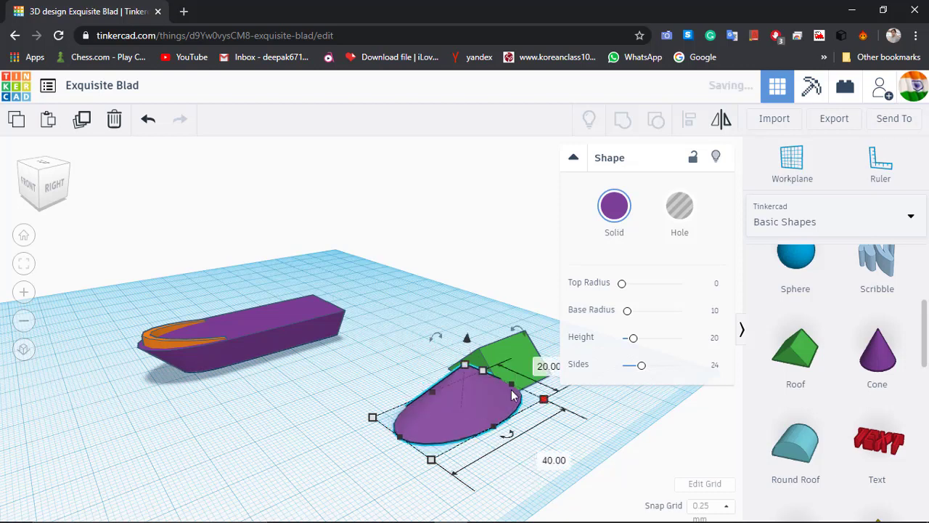
{"action": "left_click_drag", "start_coordinate": [456, 405], "coordinate": [405, 392]}
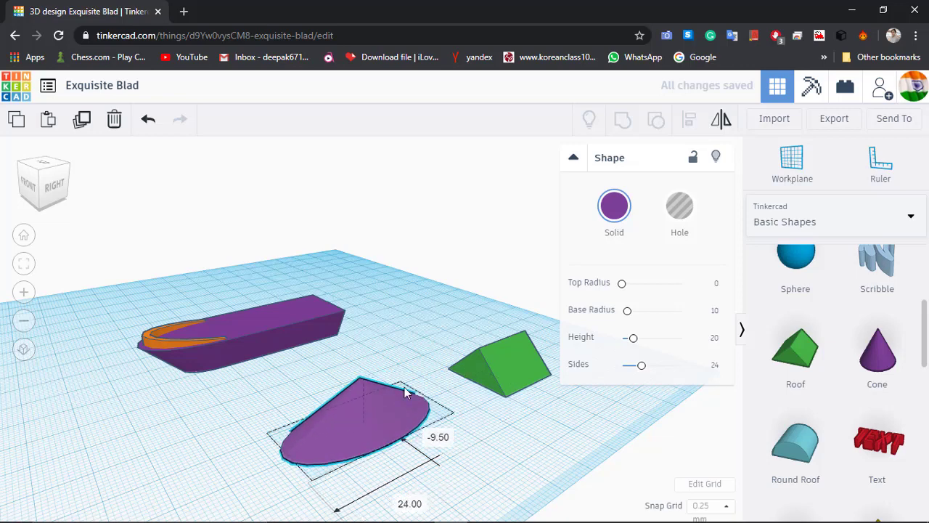
Step: Set the green roof's height to 12 mm and its length to 20 mm
{"action": "left_click", "coordinate": [504, 341]}
{"action": "left_click", "coordinate": [557, 356]}
{"action": "key", "text": "Return"}
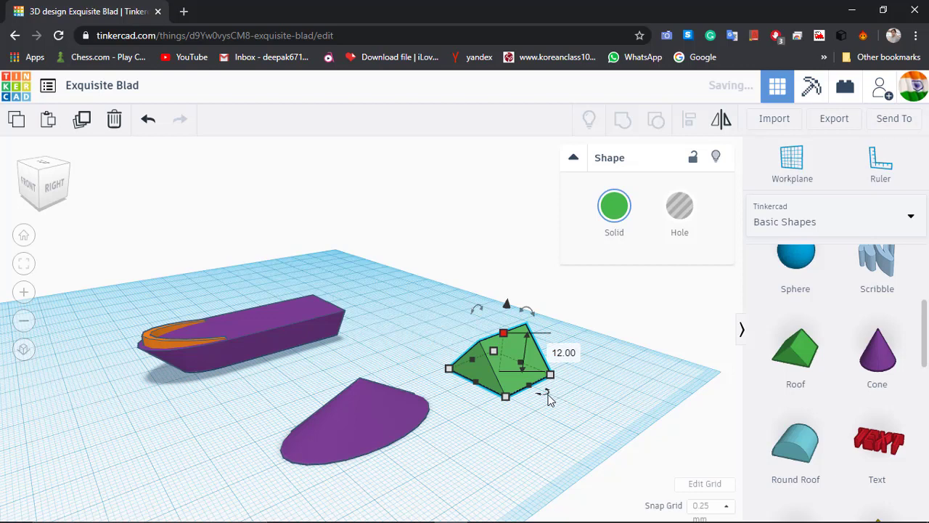
{"action": "left_click", "coordinate": [585, 414]}
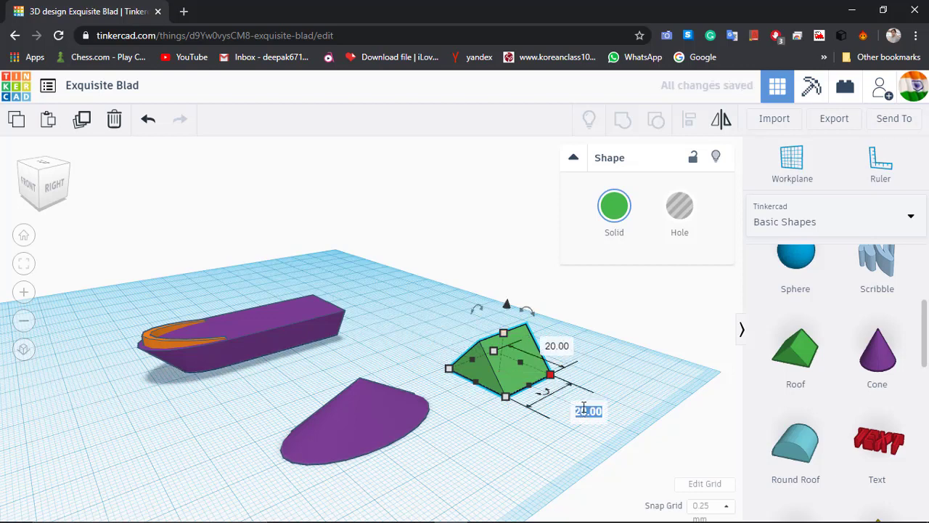
{"action": "key", "text": "Return"}
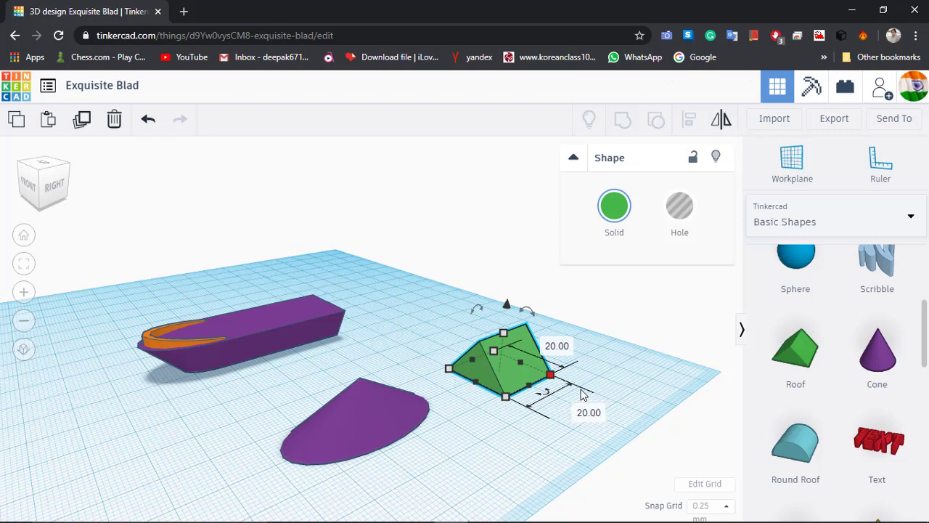
Step: Move the green roof over the rear half of the stretched cone so their peaks meet
{"action": "left_click_drag", "start_coordinate": [498, 373], "coordinate": [394, 410]}
{"action": "left_click_drag", "start_coordinate": [257, 399], "coordinate": [511, 436]}
{"action": "left_click", "coordinate": [506, 371]}
Step: Set the stretched purple cone's width to 18 mm
{"action": "left_click", "coordinate": [336, 441]}
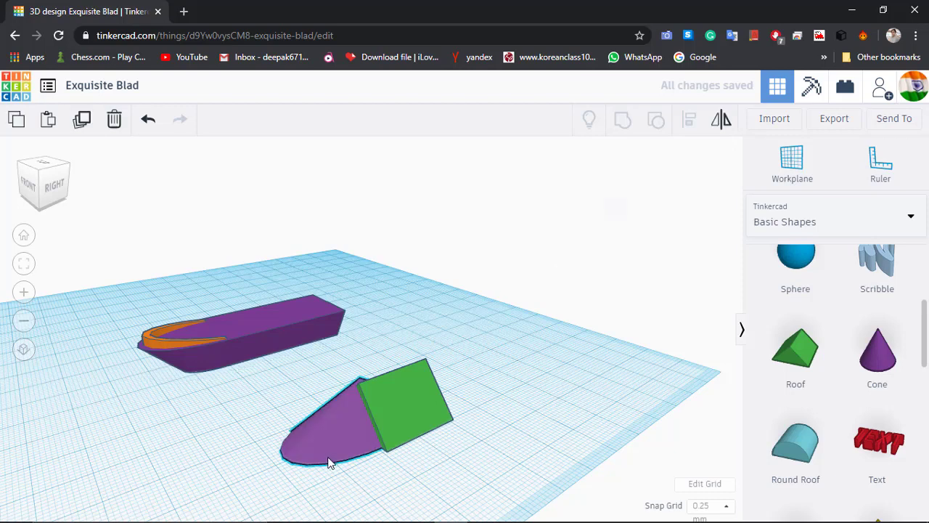
{"action": "mouse_move", "coordinate": [309, 484]}
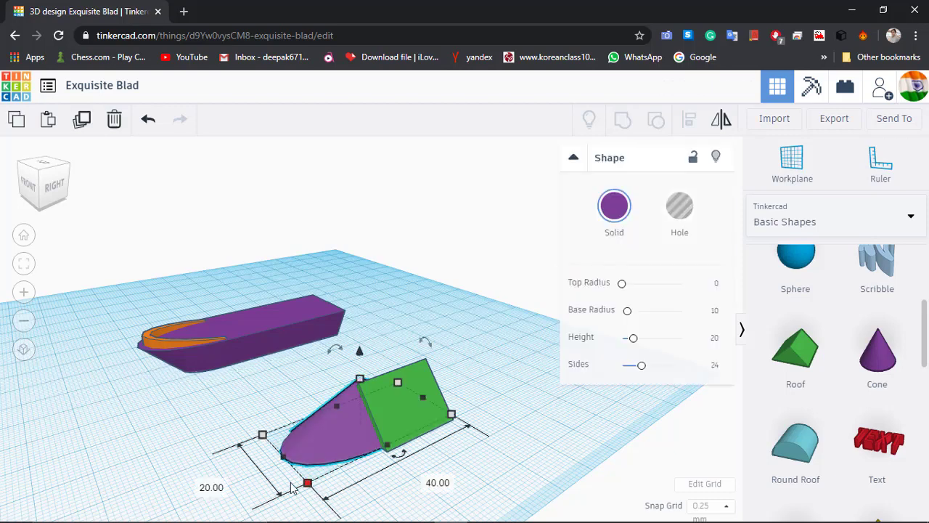
{"action": "left_click", "coordinate": [224, 485]}
{"action": "type", "text": "16"}
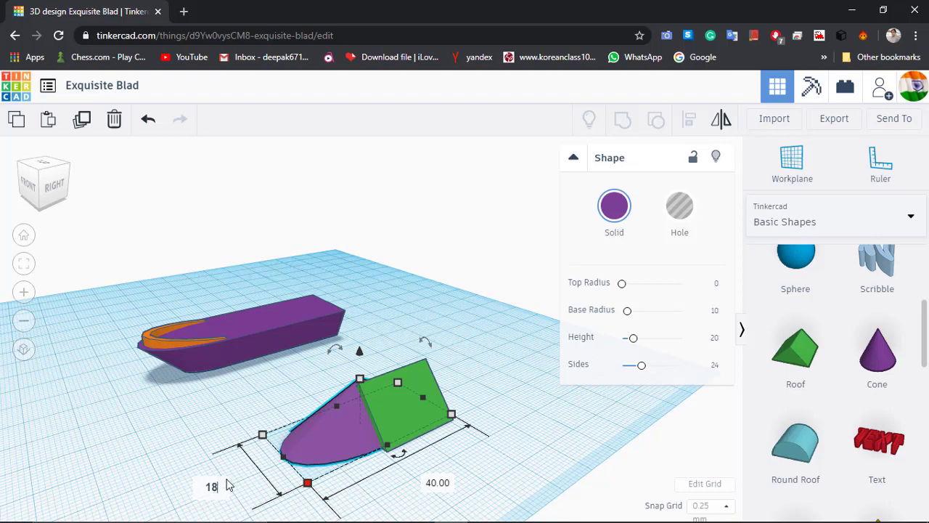
{"action": "key", "text": "Return"}
Step: Align the new cone and the green roof on their centers across the width
{"action": "left_click", "coordinate": [402, 413]}
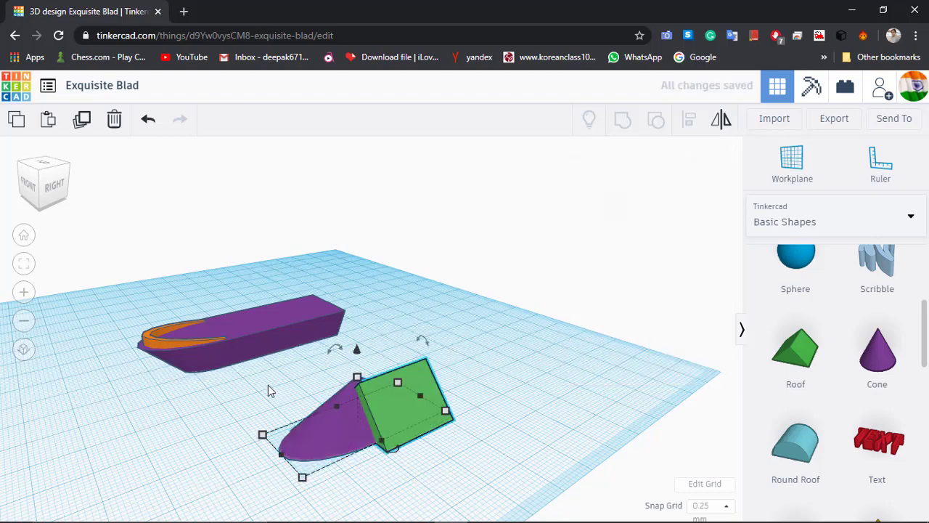
{"action": "left_click_drag", "start_coordinate": [246, 389], "coordinate": [528, 476]}
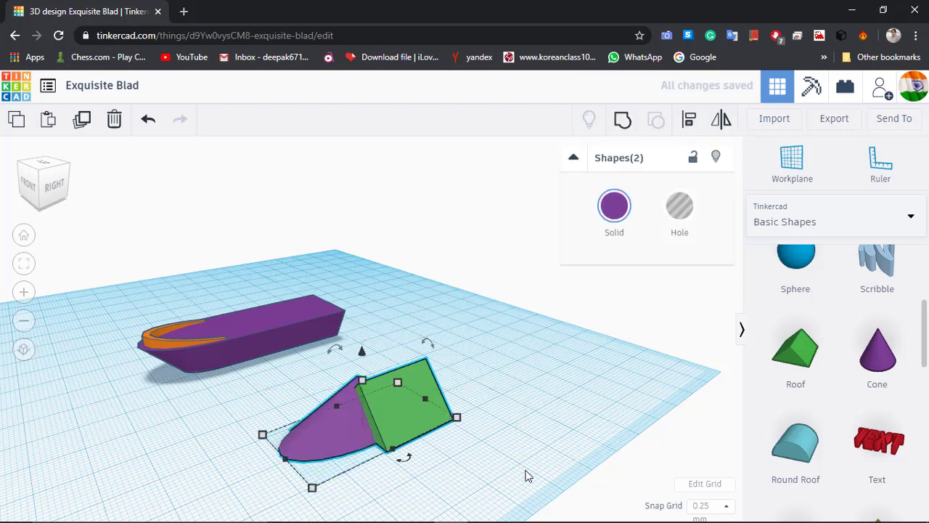
{"action": "key", "text": "l"}
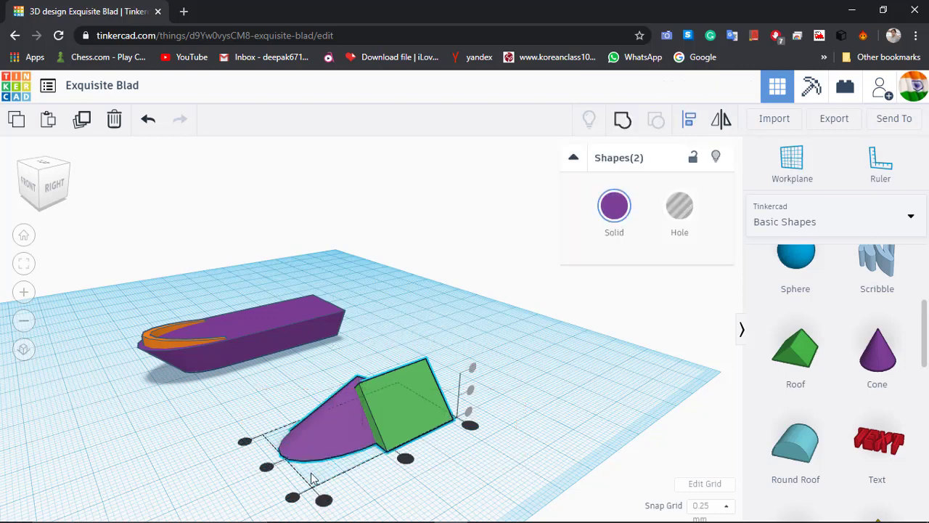
{"action": "left_click", "coordinate": [265, 466]}
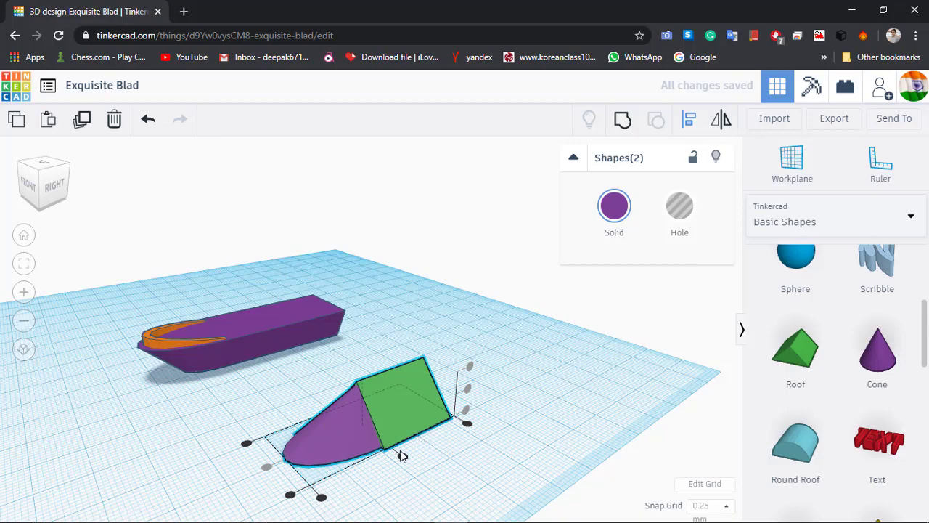
{"action": "mouse_move", "coordinate": [529, 370]}
{"action": "right_mouse_down"}
{"action": "mouse_move", "coordinate": [578, 365]}
{"action": "mouse_move", "coordinate": [529, 370]}
{"action": "right_mouse_up"}
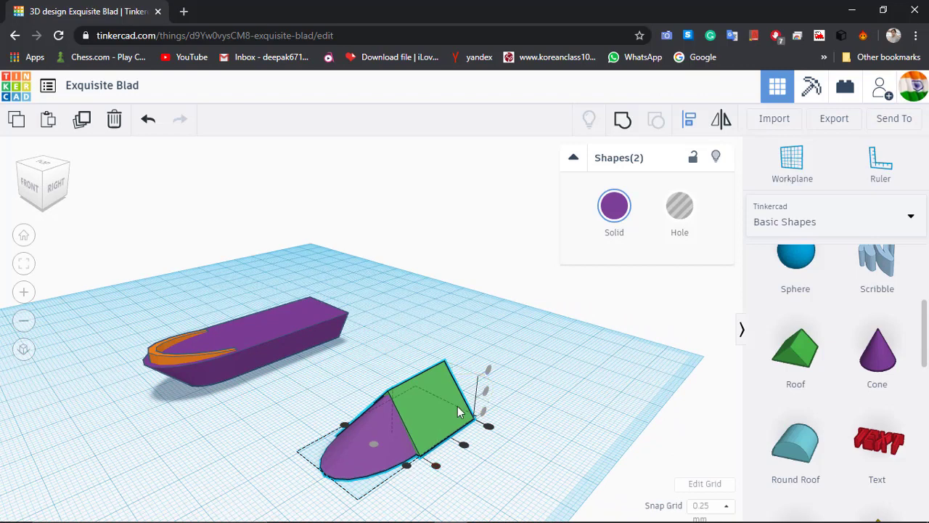
{"action": "left_click", "coordinate": [539, 328]}
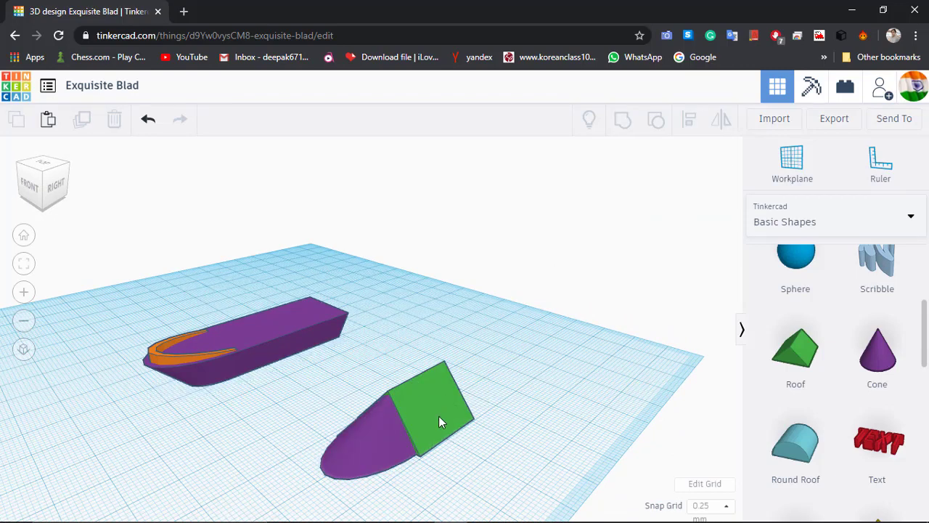
Step: Set the green roof's width to 18 mm to match the cone
{"action": "left_click", "coordinate": [438, 415]}
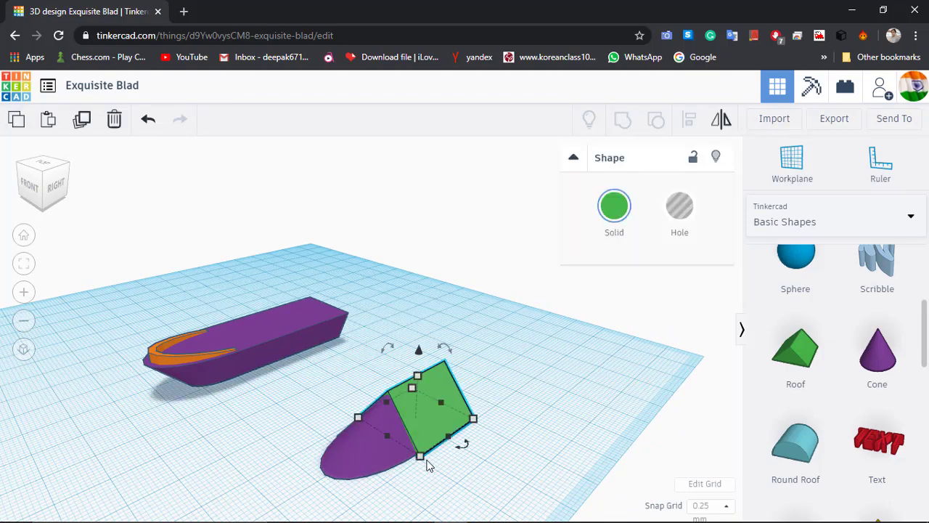
{"action": "left_click", "coordinate": [338, 468]}
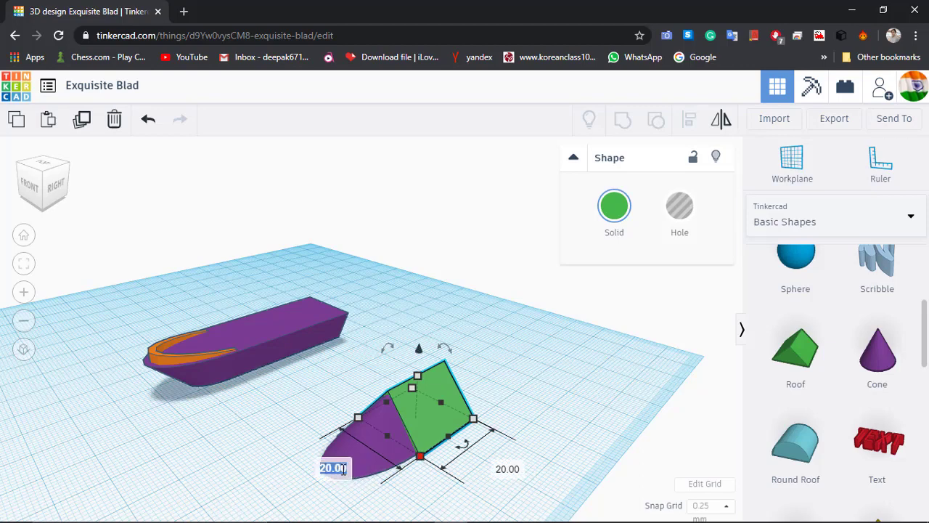
{"action": "type", "text": "18"}
{"action": "key", "text": "Return"}
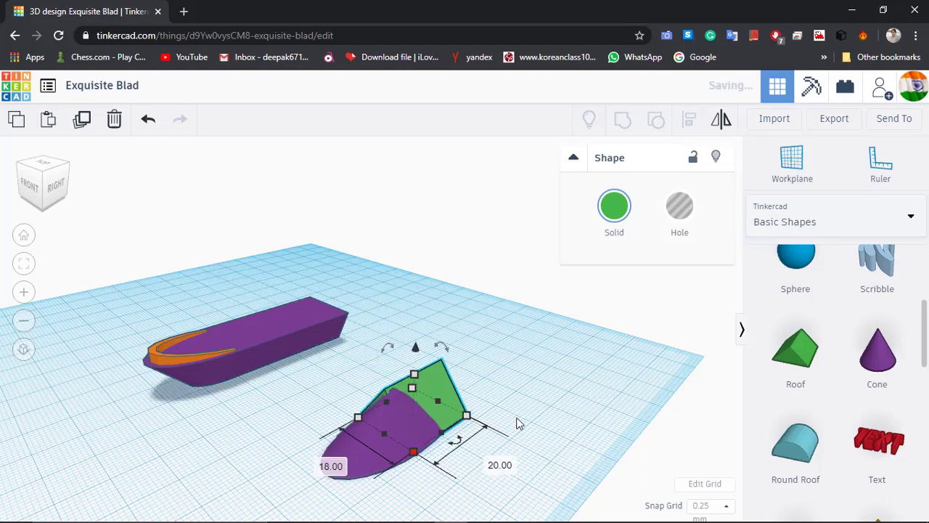
Step: Realign the narrowed green roof and the cone on their width centers
{"action": "left_click", "coordinate": [494, 410]}
{"action": "left_click_drag", "start_coordinate": [299, 403], "coordinate": [497, 463]}
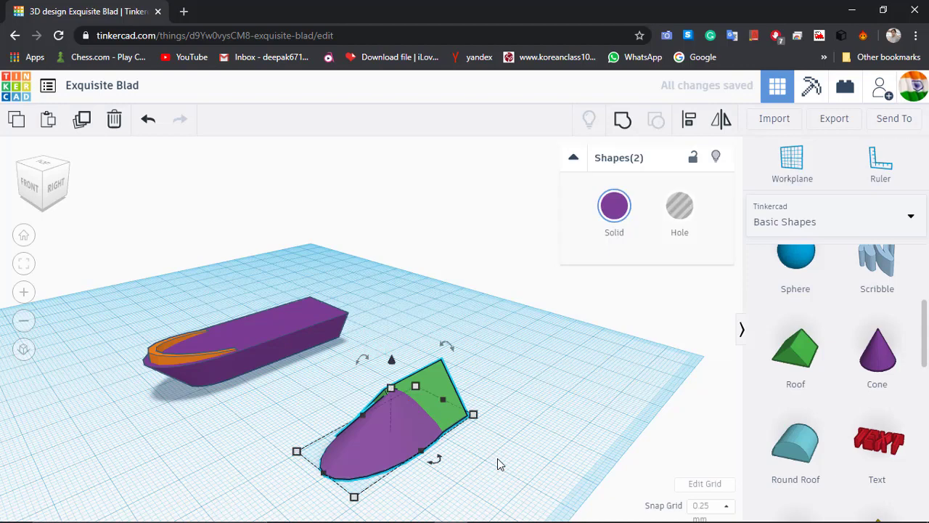
{"action": "key", "text": "l"}
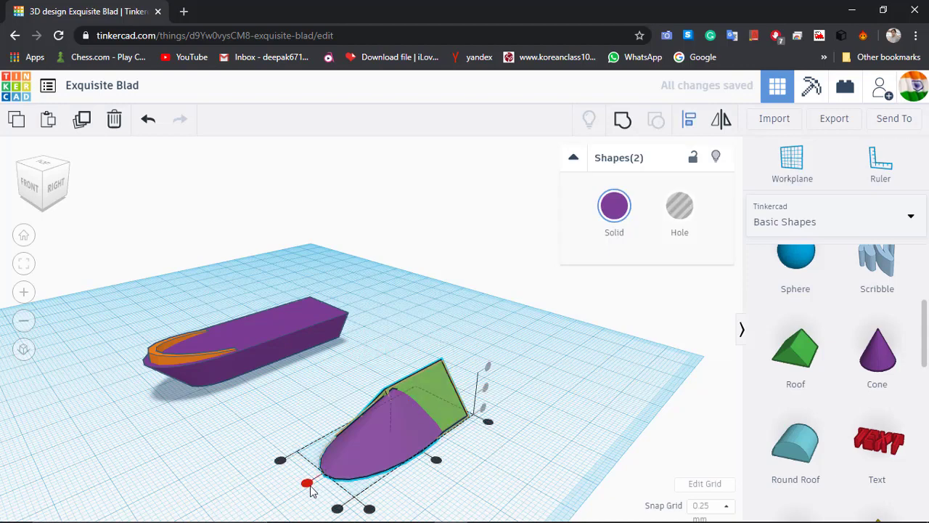
{"action": "left_click", "coordinate": [307, 483]}
{"action": "left_click", "coordinate": [531, 443]}
Step: Nudge the purple cone forward along its length in small steps to fit it flush against the green roof
{"action": "left_click", "coordinate": [388, 448]}
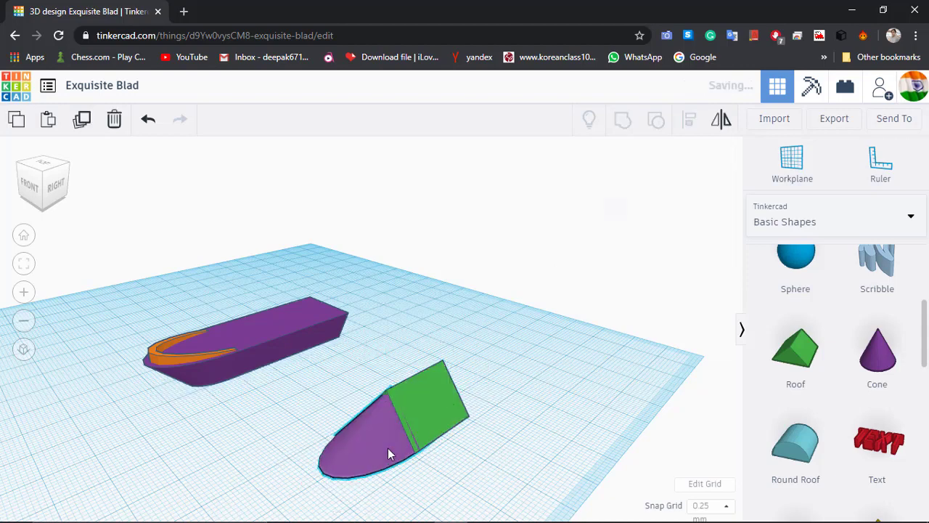
{"action": "key", "text": "Down"}
{"action": "key", "text": "Down"}
{"action": "key", "text": "Down"}
{"action": "key", "text": "Down"}
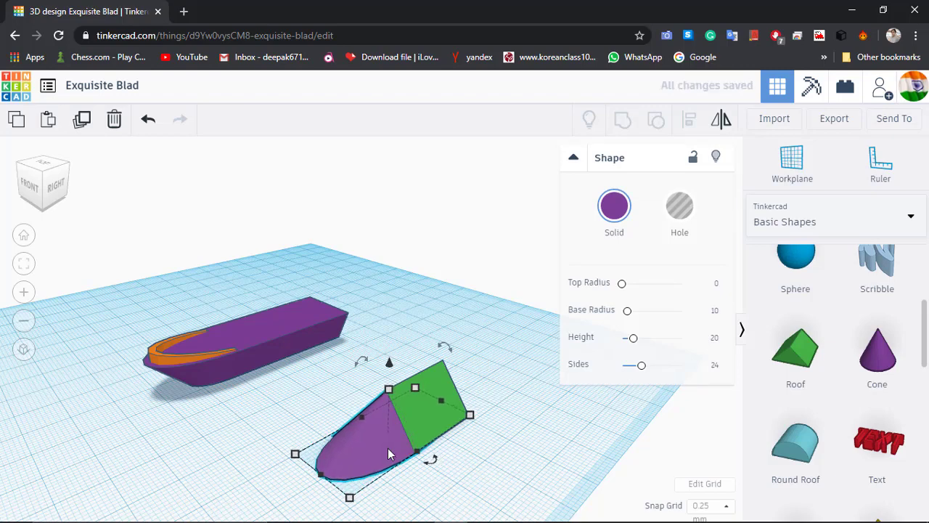
{"action": "key", "text": "Down"}
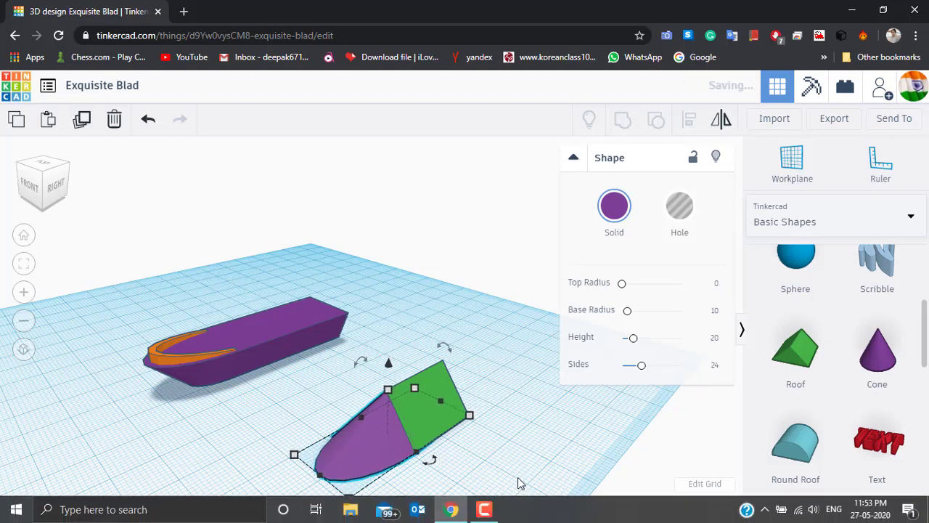
Step: Examine up close how the purple cone meets the front edge of the green roof
{"action": "left_click", "coordinate": [392, 395]}
{"action": "right_click_drag", "start_coordinate": [393, 395], "coordinate": [396, 416]}
{"action": "scroll", "coordinate": [396, 412], "scroll_direction": "up", "scroll_amount": 3}
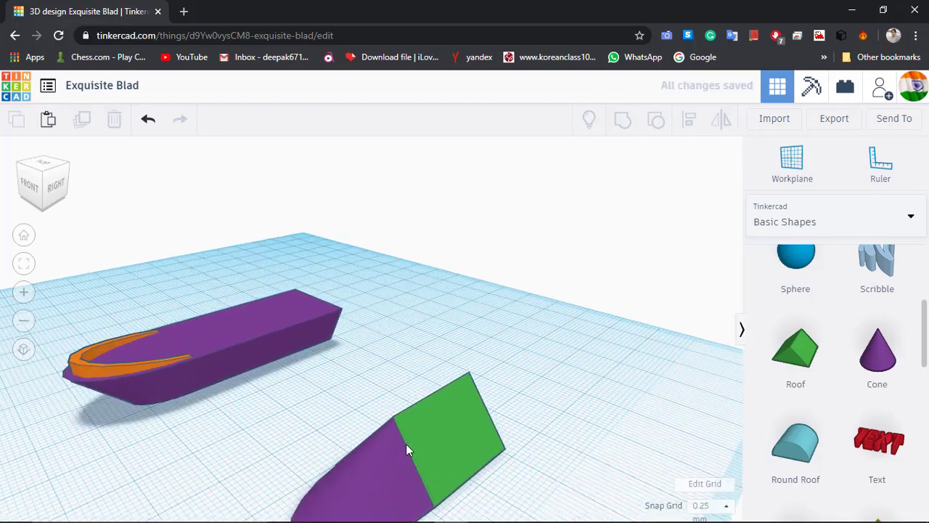
{"action": "scroll", "coordinate": [404, 429], "scroll_direction": "up", "scroll_amount": 3}
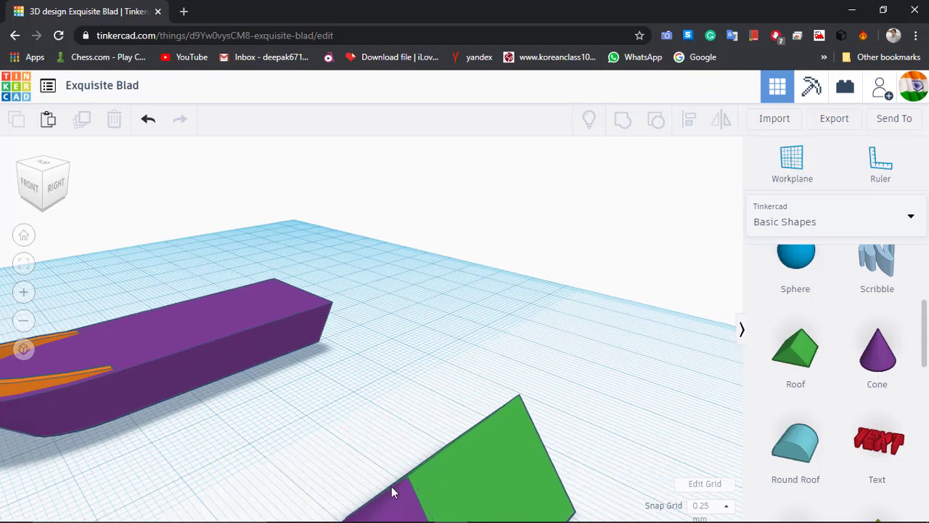
{"action": "left_click", "coordinate": [397, 501]}
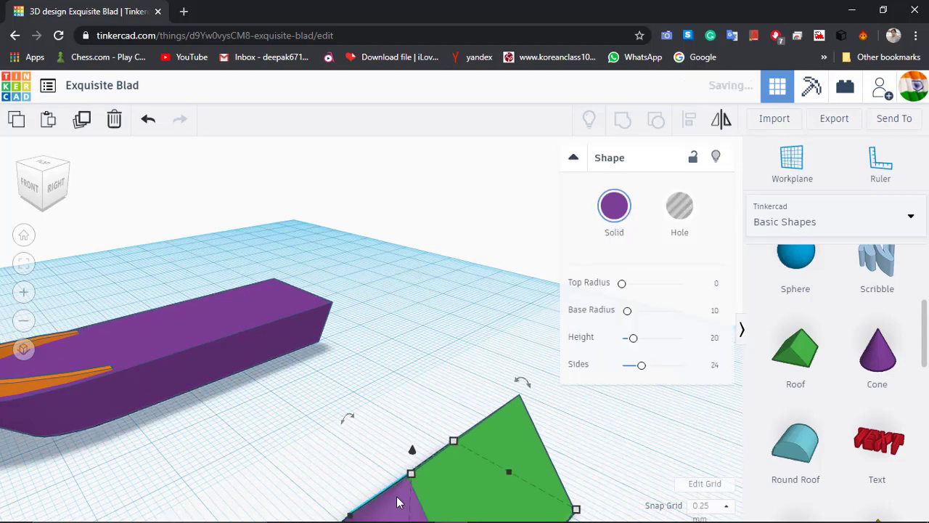
{"action": "left_click", "coordinate": [590, 447]}
{"action": "scroll", "coordinate": [469, 440], "scroll_direction": "down", "scroll_amount": 2}
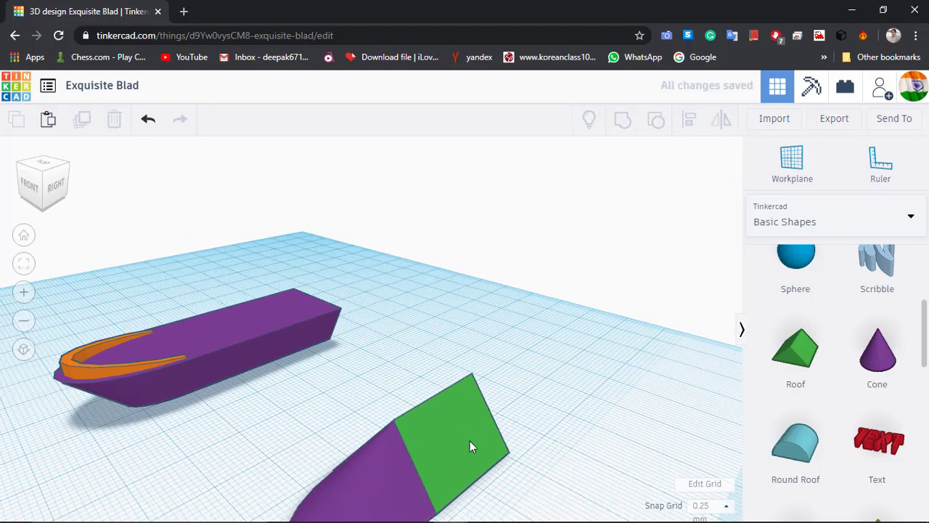
Step: Place a hole box beside the cone-and-roof body and set its height to 6 mm
{"action": "scroll", "coordinate": [469, 441], "scroll_direction": "down", "scroll_amount": 2}
{"action": "right_click_drag", "start_coordinate": [443, 437], "coordinate": [728, 333]}
{"action": "scroll", "coordinate": [787, 368], "scroll_direction": "up", "scroll_amount": 3}
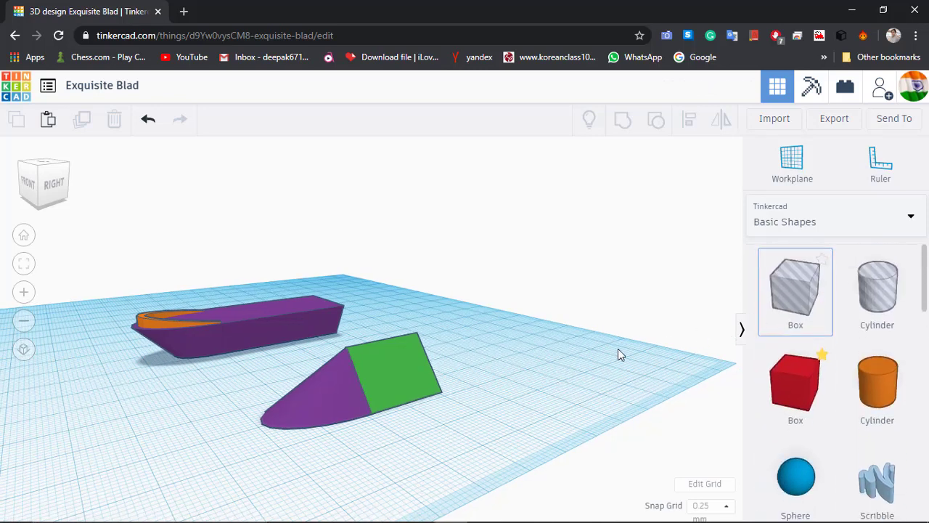
{"action": "left_click", "coordinate": [535, 383]}
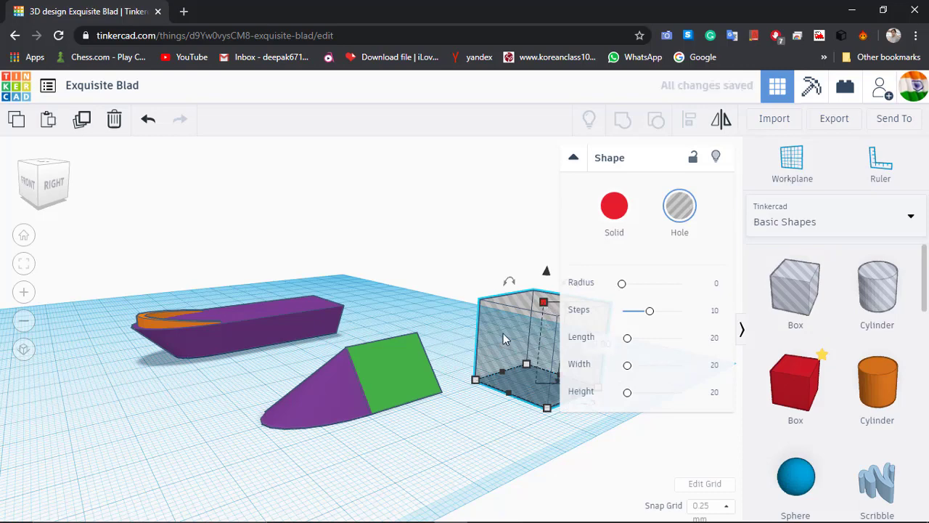
{"action": "middle_click_drag", "start_coordinate": [503, 333], "coordinate": [453, 350]}
{"action": "left_click", "coordinate": [480, 349]}
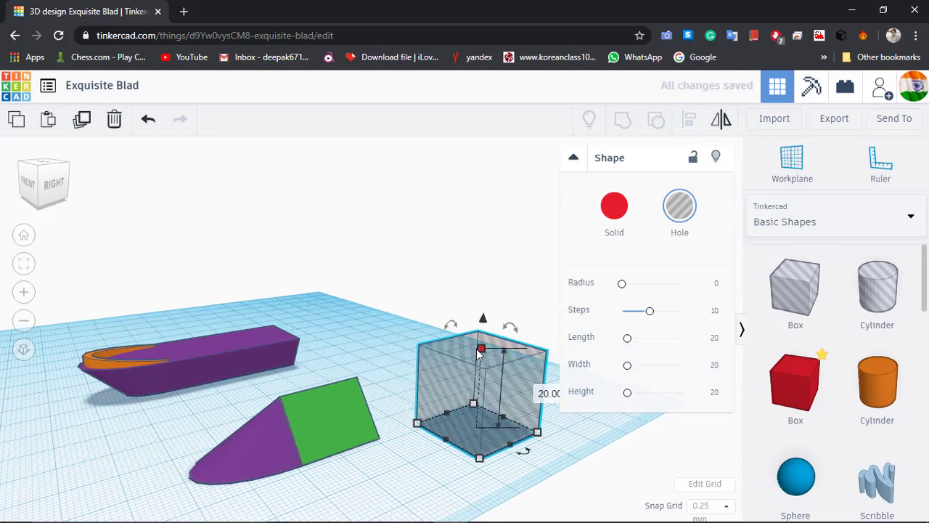
{"action": "left_click", "coordinate": [541, 391]}
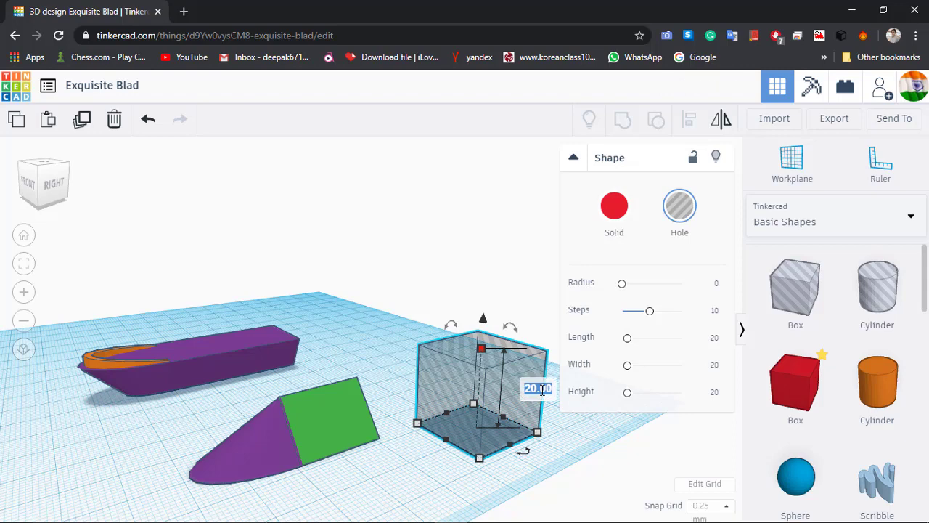
{"action": "type", "text": "6"}
{"action": "key", "text": "Return"}
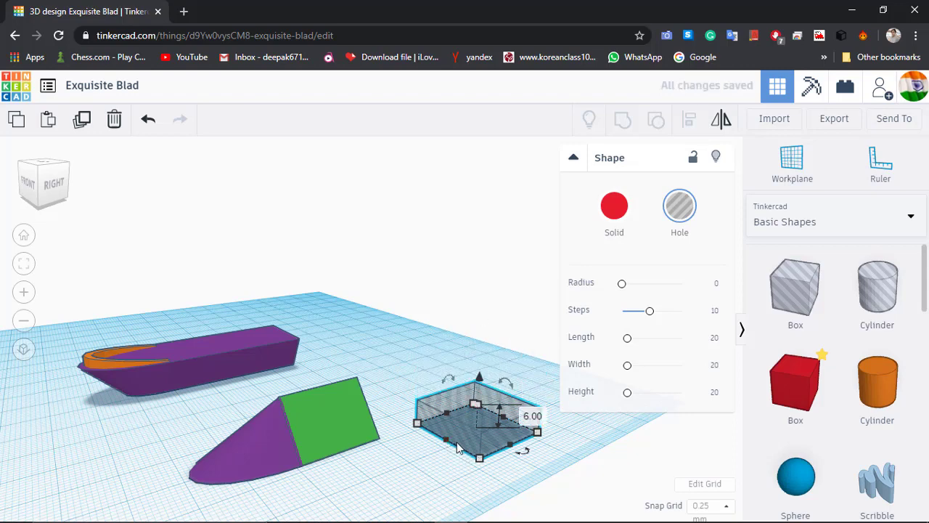
Step: Stretch the hole box across the cone-and-roof body and raise it 6 mm above the workplane
{"action": "left_click_drag", "start_coordinate": [445, 444], "coordinate": [270, 454]}
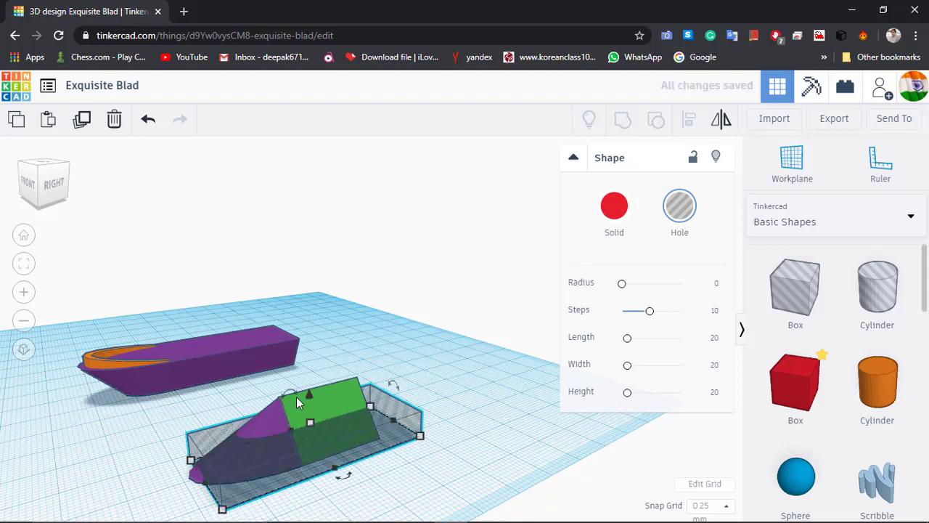
{"action": "left_click_drag", "start_coordinate": [308, 392], "coordinate": [308, 374]}
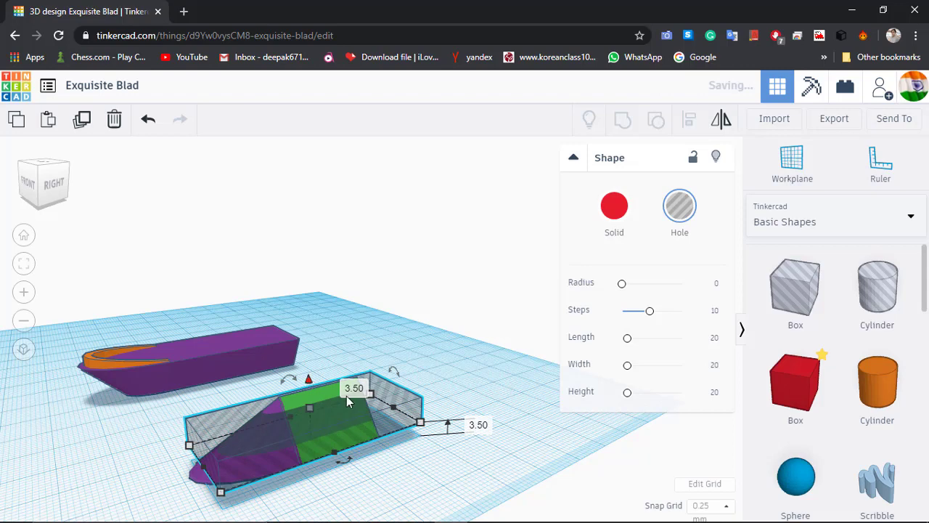
{"action": "left_click", "coordinate": [470, 424]}
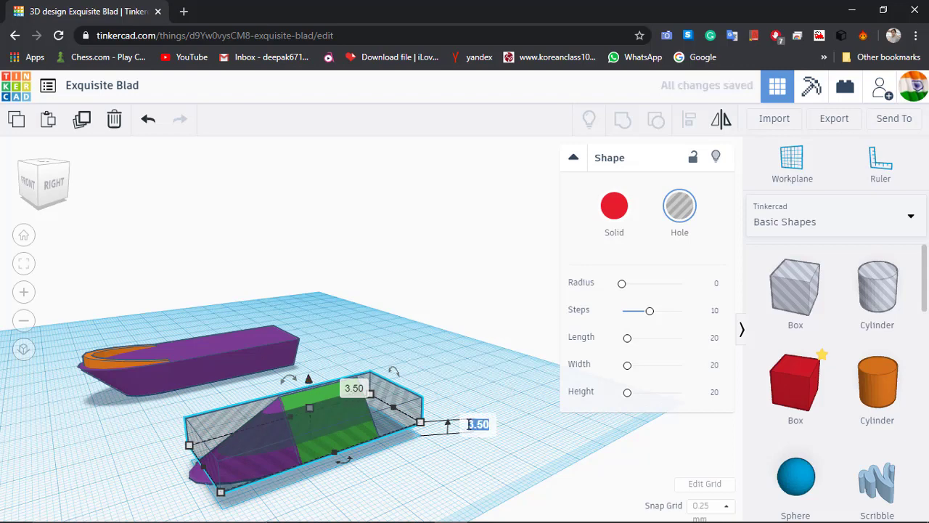
{"action": "type", "text": "6"}
{"action": "key", "text": "Return"}
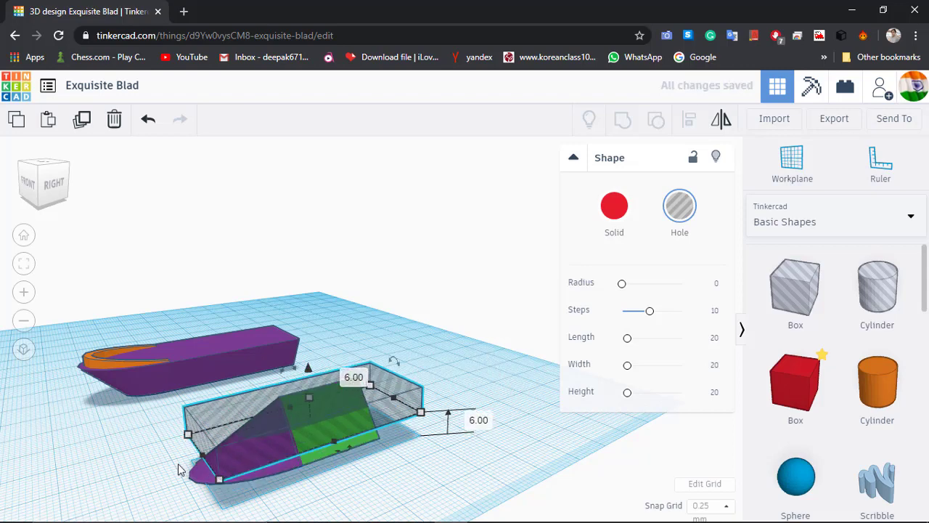
Step: Group the cone, the green roof and the raised hole box to cut off the top of the body
{"action": "left_click_drag", "start_coordinate": [142, 417], "coordinate": [398, 477]}
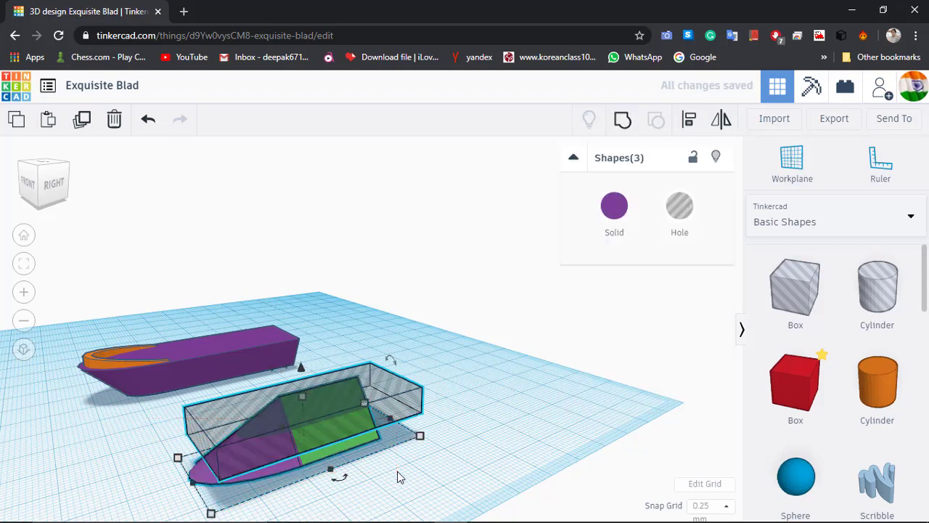
{"action": "key", "text": "ctrl+g"}
{"action": "left_click", "coordinate": [442, 438]}
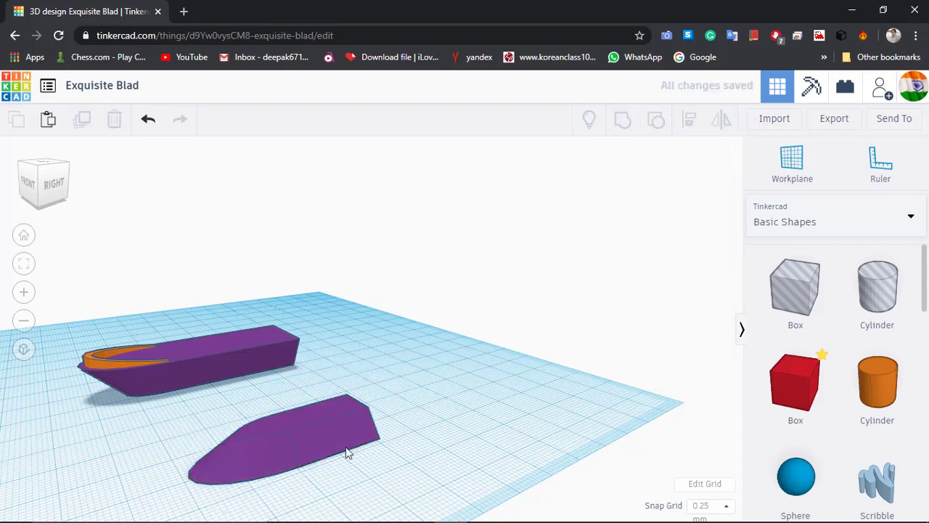
Step: Recolor the cut cone-and-roof body with the preset orange
{"action": "left_click", "coordinate": [321, 439]}
{"action": "left_click", "coordinate": [614, 209]}
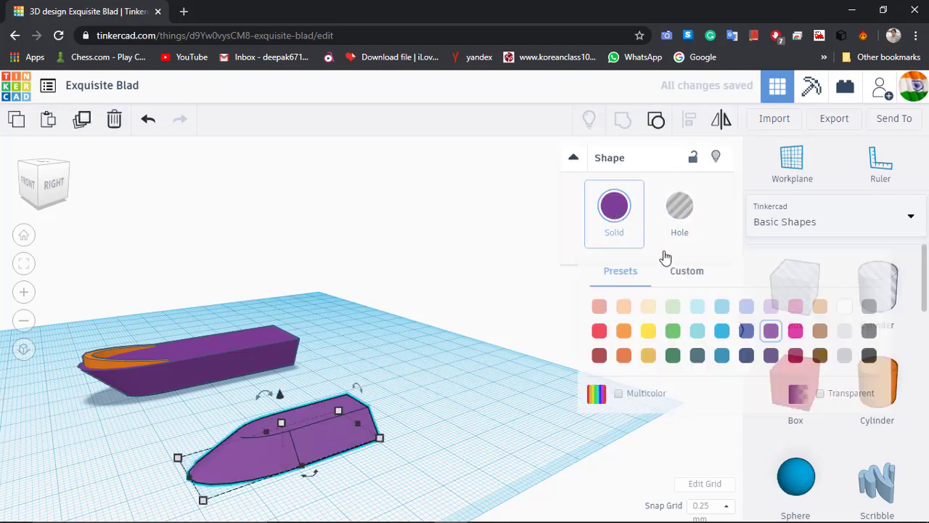
{"action": "left_click", "coordinate": [721, 330]}
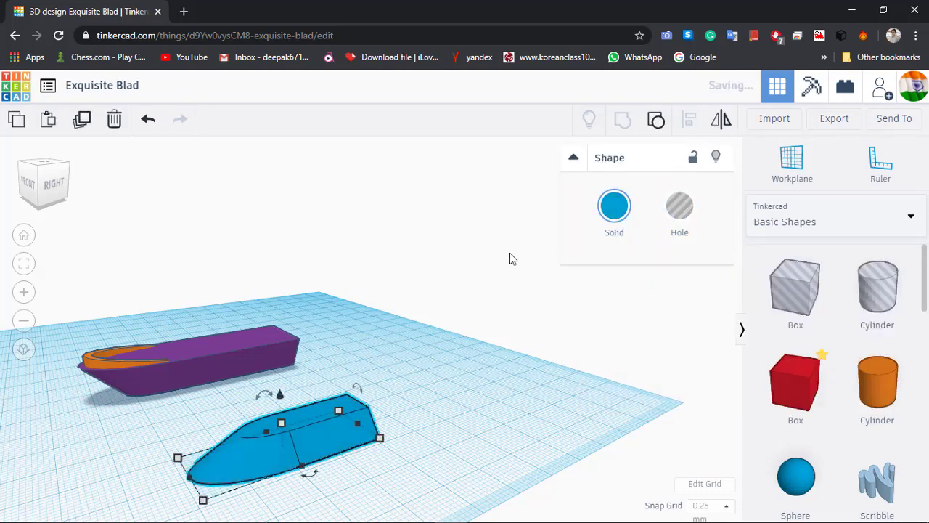
{"action": "left_click", "coordinate": [615, 207]}
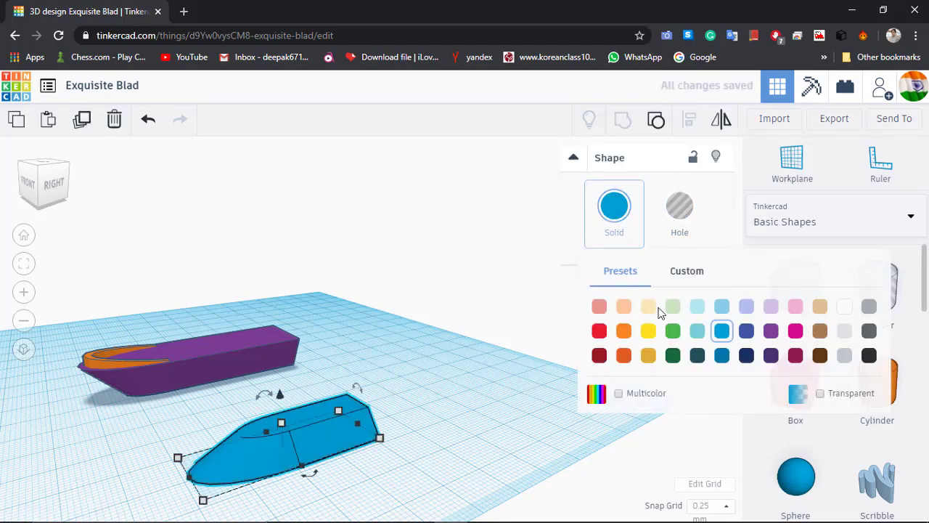
{"action": "left_click", "coordinate": [624, 331]}
{"action": "left_click", "coordinate": [311, 439]}
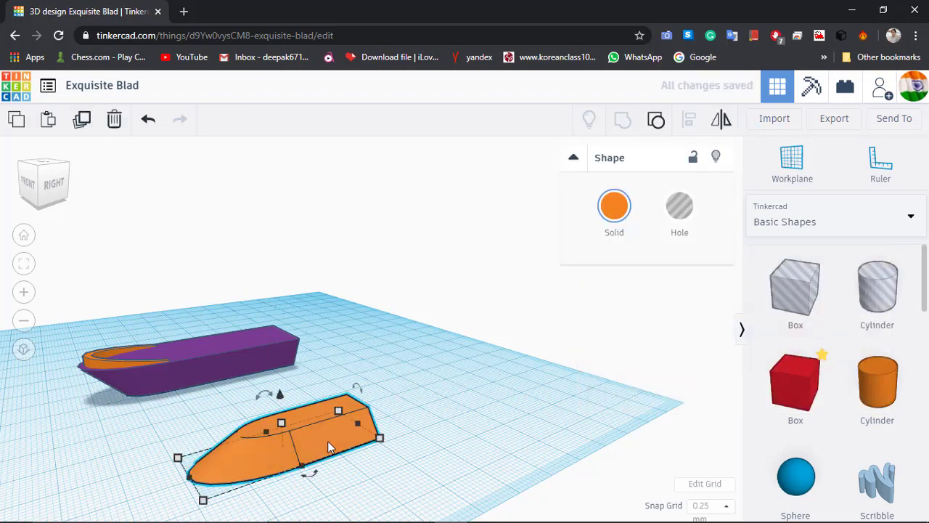
Step: Move the orange body onto the hull's deck at 9 mm elevation and nudge it into position toward the bow
{"action": "left_click_drag", "start_coordinate": [313, 443], "coordinate": [216, 311]}
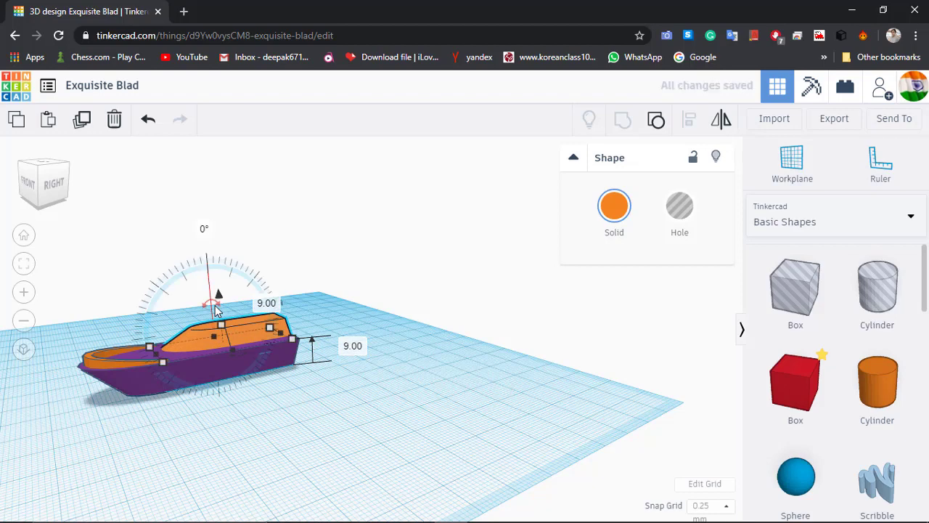
{"action": "key", "text": "ctrl+Up"}
{"action": "key", "text": "ctrl+Up"}
{"action": "key", "text": "ctrl+Up"}
{"action": "key", "text": "ctrl+Down"}
{"action": "key", "text": "ctrl+Down"}
{"action": "key", "text": "ctrl+Down"}
{"action": "key", "text": "Left"}
{"action": "key", "text": "Left"}
{"action": "key", "text": "Left"}
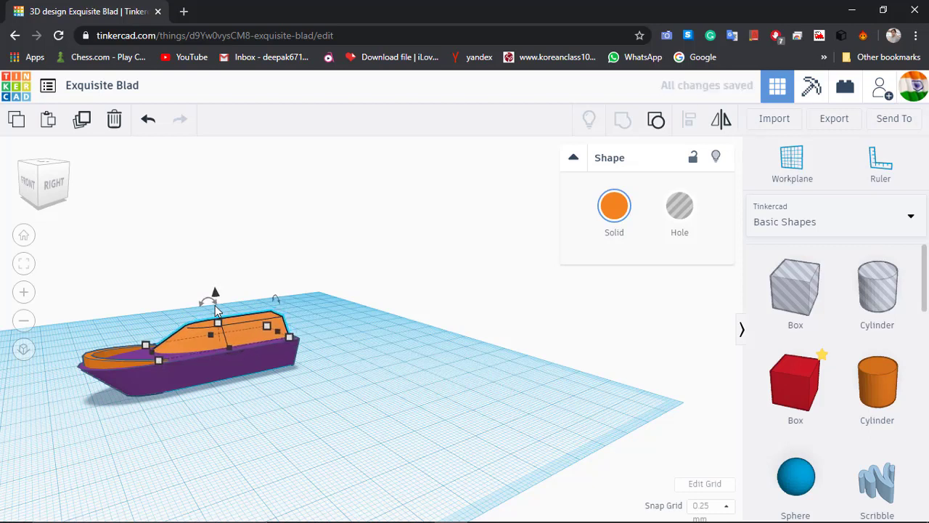
{"action": "left_click", "coordinate": [330, 314]}
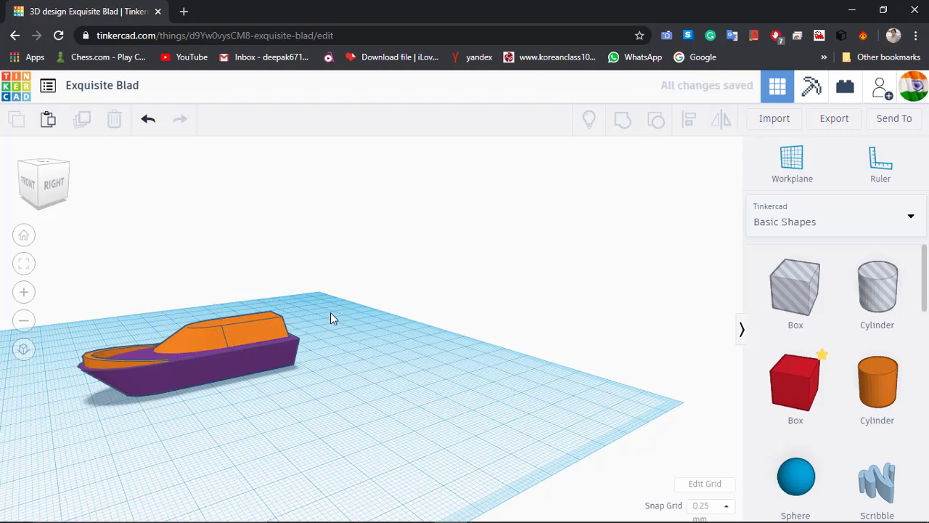
Step: Align the orange cabin and the purple hull on their width centers
{"action": "left_click", "coordinate": [260, 327]}
{"action": "left_click", "coordinate": [244, 363], "text": "shift"}
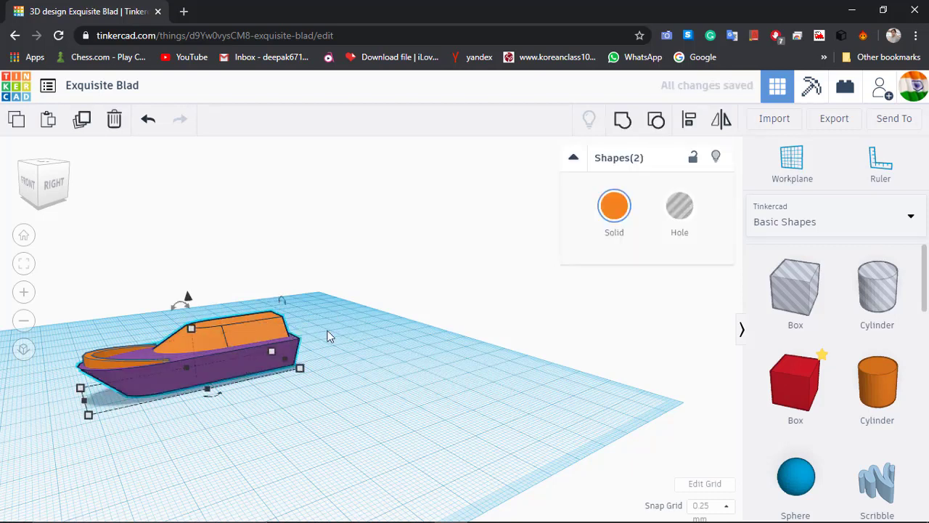
{"action": "key", "text": "l"}
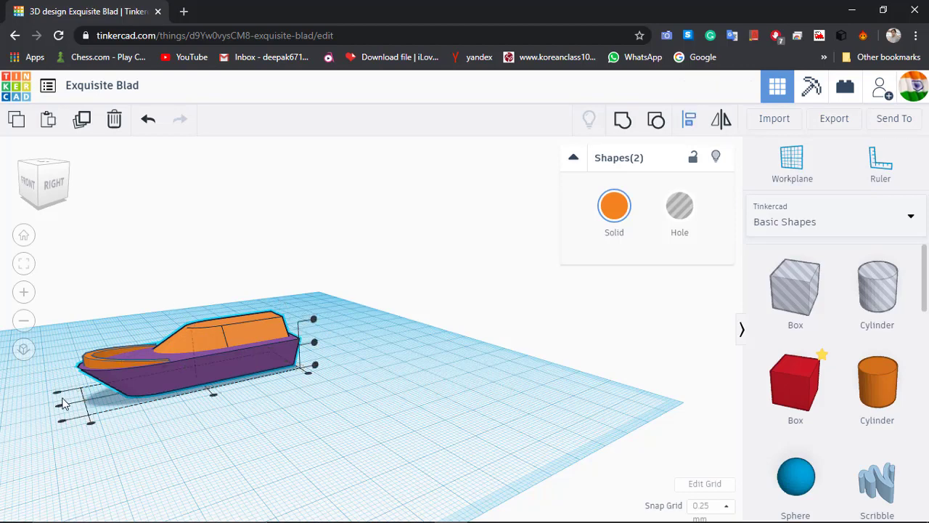
{"action": "left_click", "coordinate": [62, 407]}
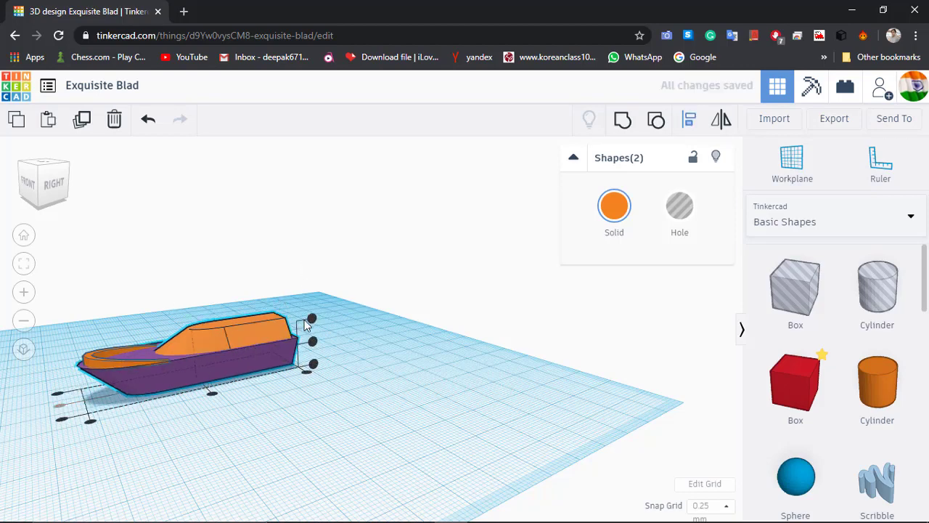
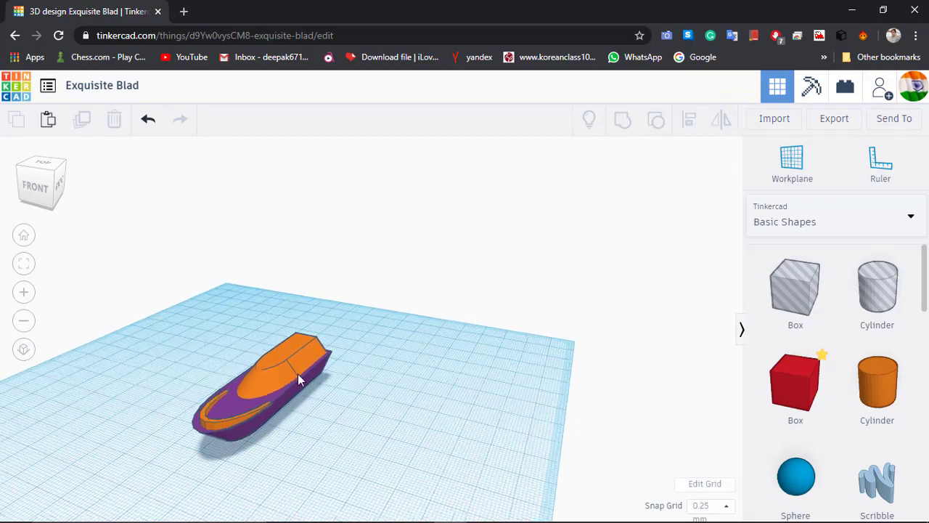
Step: Duplicate the orange cabin and nudge the copy forward toward the bow in small steps
{"action": "right_click_drag", "start_coordinate": [188, 419], "coordinate": [258, 357]}
{"action": "left_click", "coordinate": [258, 357]}
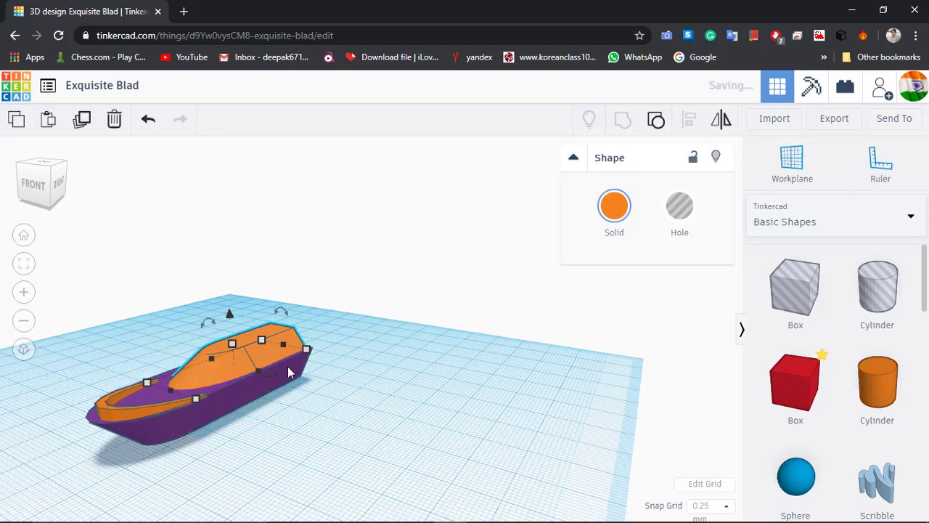
{"action": "key", "text": "Left"}
{"action": "key", "text": "Left"}
{"action": "key", "text": "Left"}
{"action": "key", "text": "Left"}
{"action": "key", "text": "Left"}
{"action": "key", "text": "Left"}
{"action": "key", "text": "Left"}
{"action": "key", "text": "Left"}
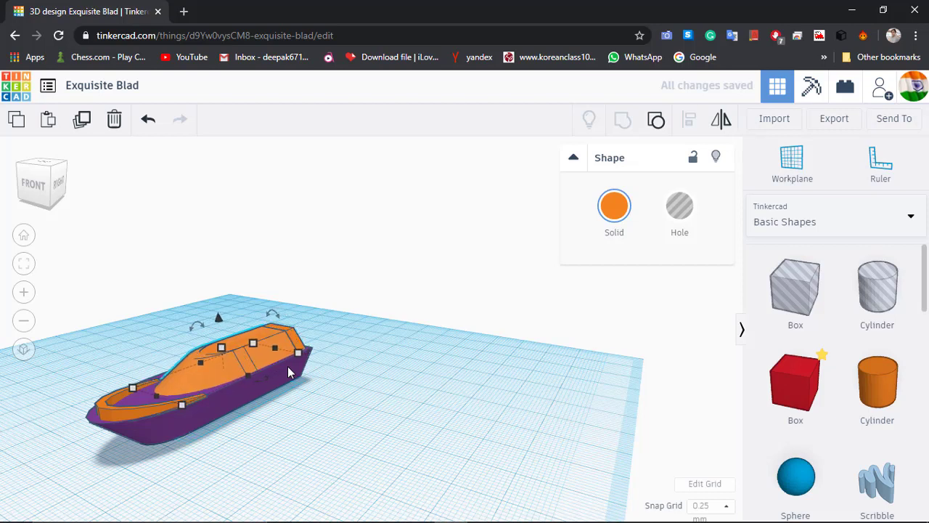
Step: Shift the cabin copy sideways until it stands clear of the hull
{"action": "key", "text": "Right"}
{"action": "key", "text": "Right"}
{"action": "key", "text": "Right"}
{"action": "key", "text": "Right"}
{"action": "key", "text": "Right"}
{"action": "key", "text": "Right"}
{"action": "key", "text": "Right"}
{"action": "key", "text": "Right"}
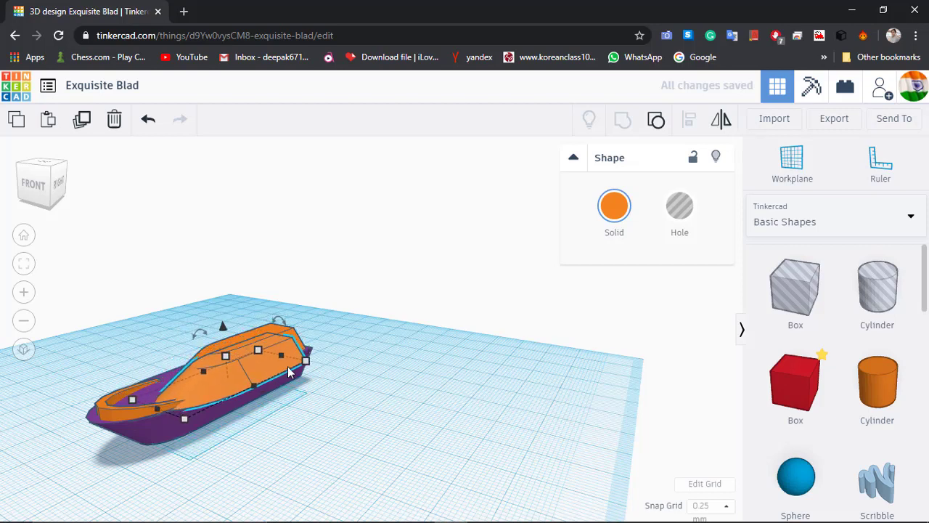
{"action": "key", "text": "Right"}
{"action": "key", "text": "Right"}
{"action": "key", "text": "Right"}
{"action": "key", "text": "Right"}
{"action": "key", "text": "Right"}
{"action": "key", "text": "Right"}
{"action": "key", "text": "Right"}
{"action": "key", "text": "Right"}
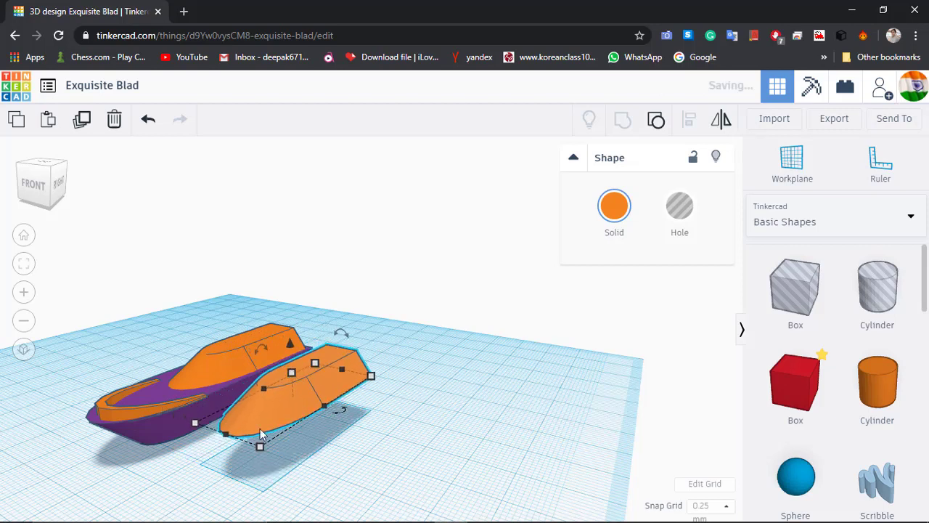
Step: Set the cabin copy's height to 10 mm and its width to 16 mm
{"action": "left_click_drag", "start_coordinate": [291, 371], "coordinate": [344, 387]}
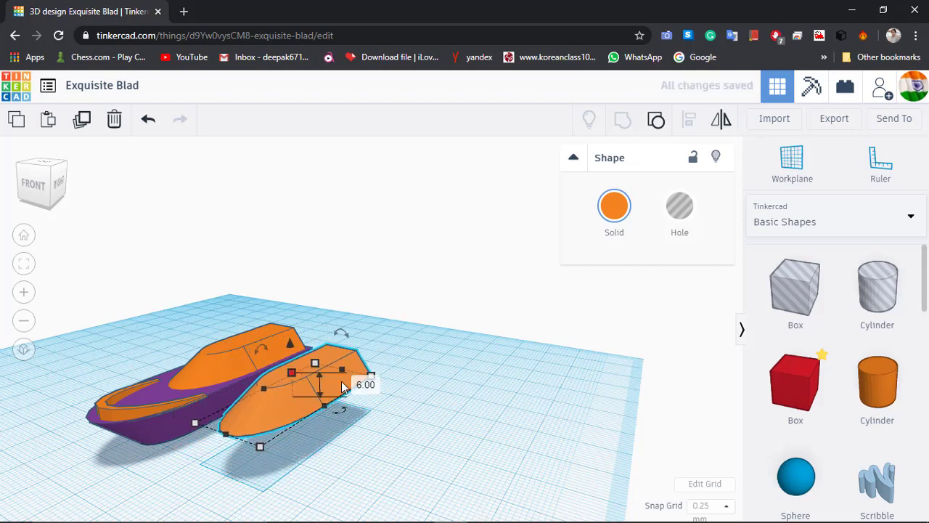
{"action": "left_click", "coordinate": [366, 386]}
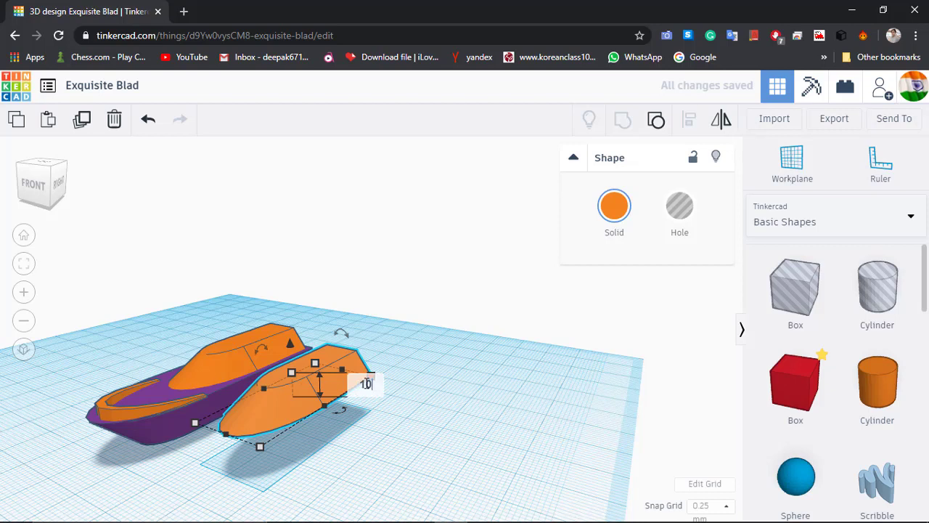
{"action": "type", "text": "10"}
{"action": "key", "text": "Return"}
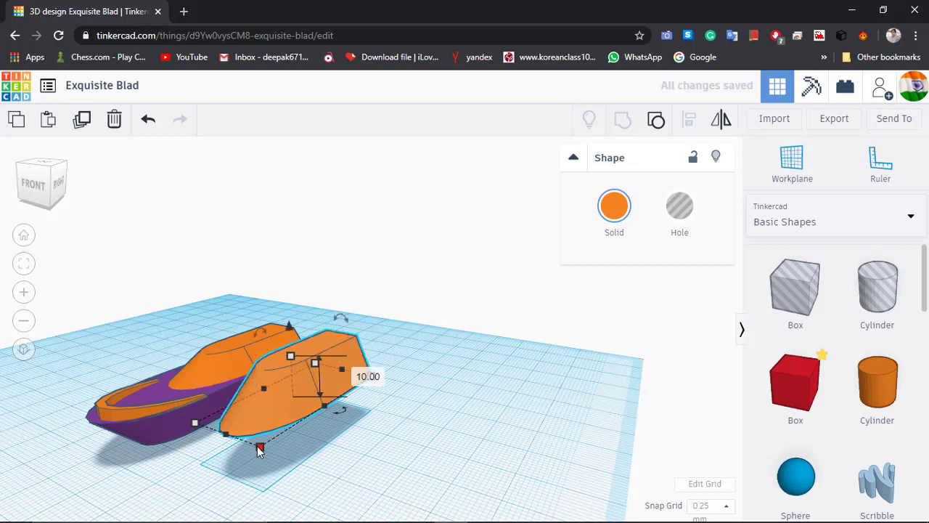
{"action": "mouse_move", "coordinate": [260, 450]}
{"action": "left_click", "coordinate": [150, 476]}
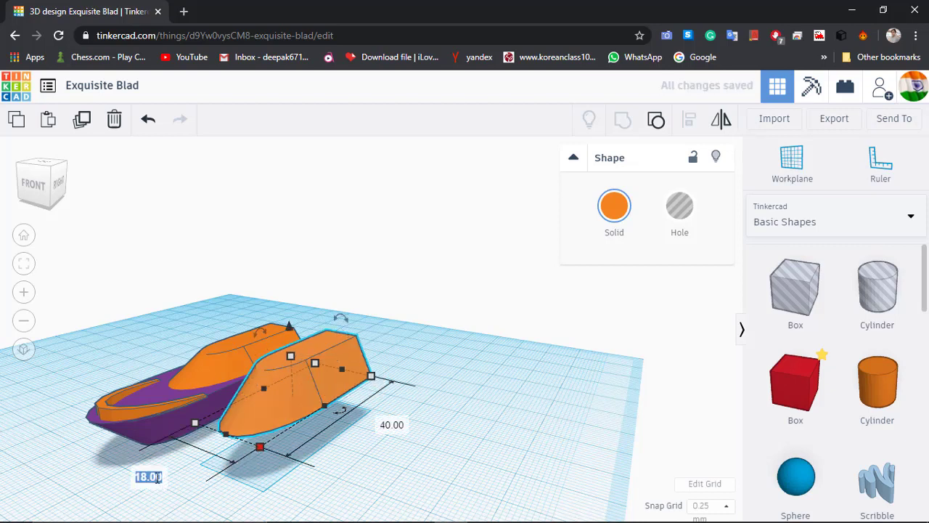
{"action": "type", "text": "16"}
{"action": "key", "text": "Return"}
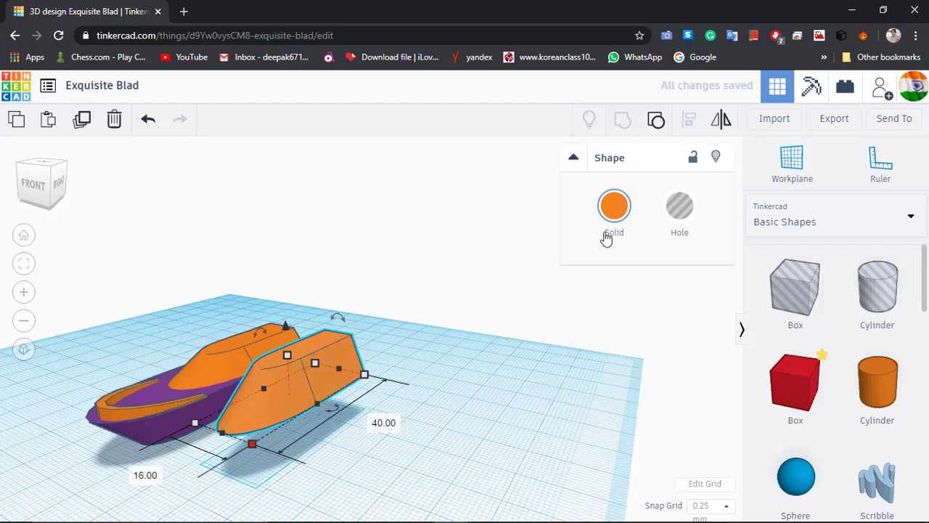
Step: Try magenta and blue on the cabin copy and settle on purple as its solid color
{"action": "left_click", "coordinate": [612, 217]}
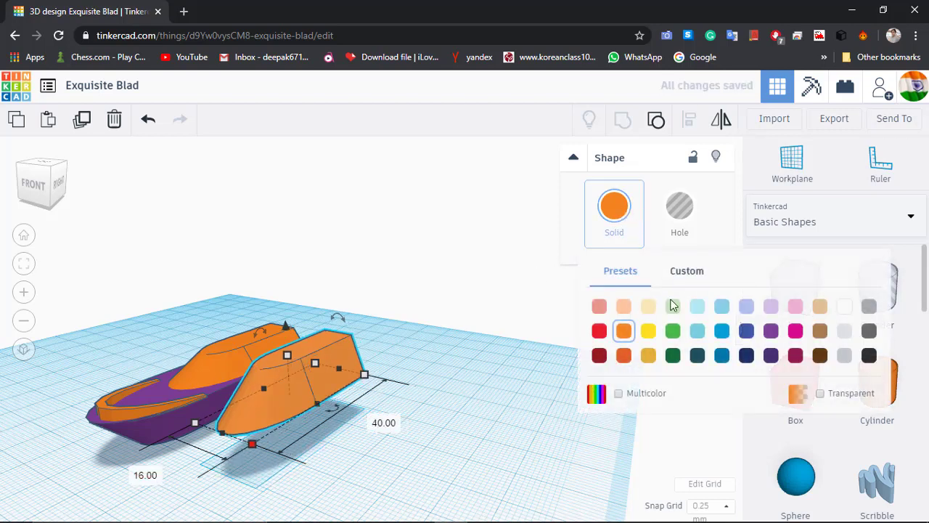
{"action": "left_click", "coordinate": [796, 331]}
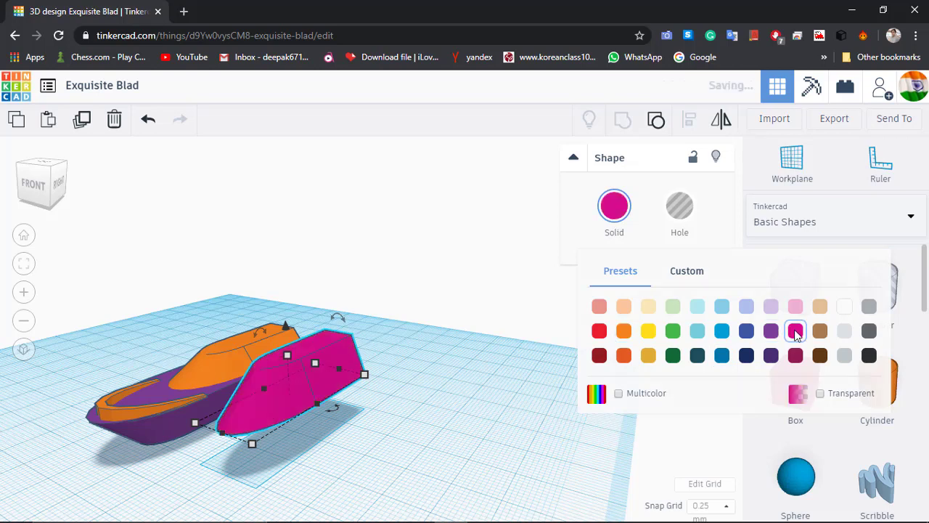
{"action": "left_click", "coordinate": [628, 223]}
{"action": "left_click", "coordinate": [744, 329]}
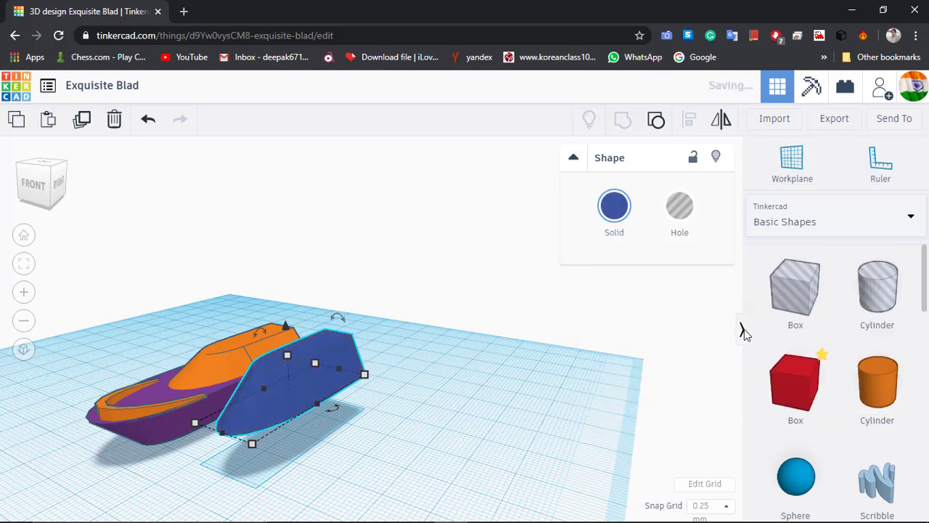
{"action": "left_click", "coordinate": [614, 207]}
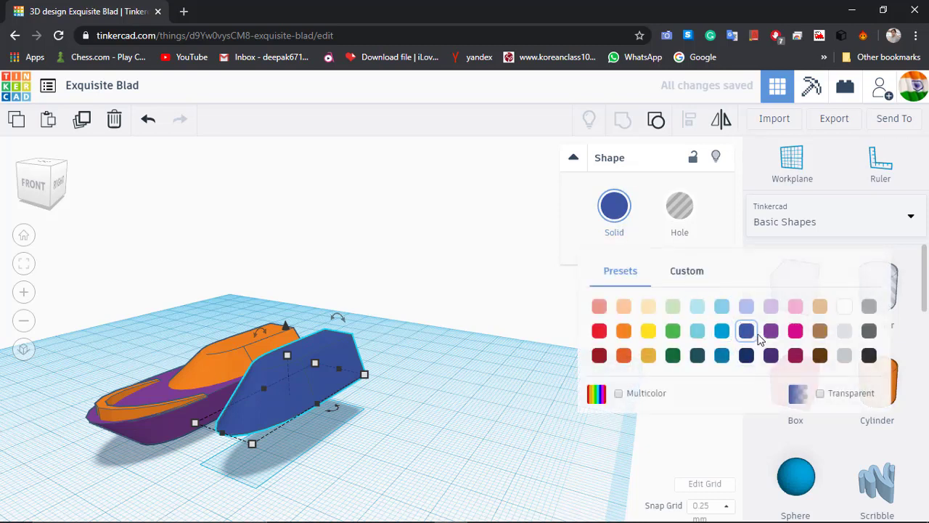
{"action": "left_click", "coordinate": [771, 330]}
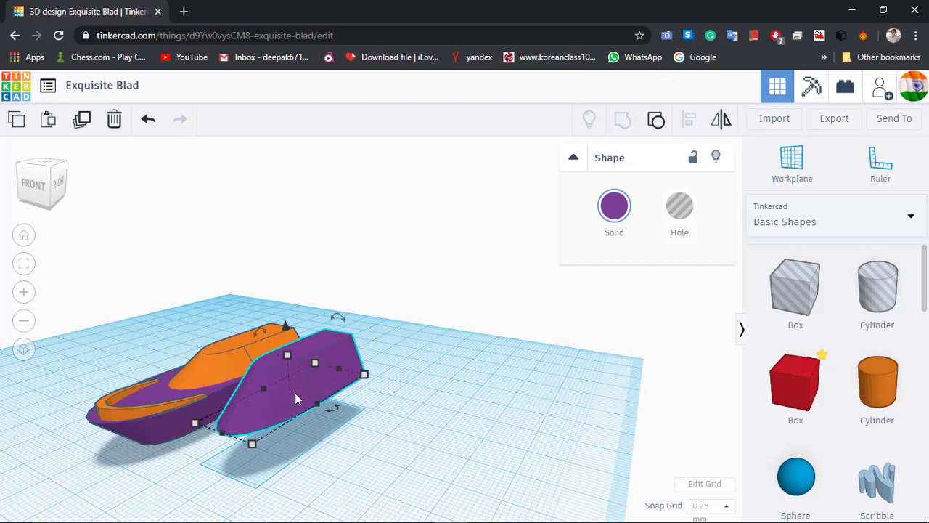
Step: Move the purple cabin copy onto the boat over the orange cabin and narrow it to 12.5 mm wide
{"action": "left_click_drag", "start_coordinate": [294, 392], "coordinate": [319, 418]}
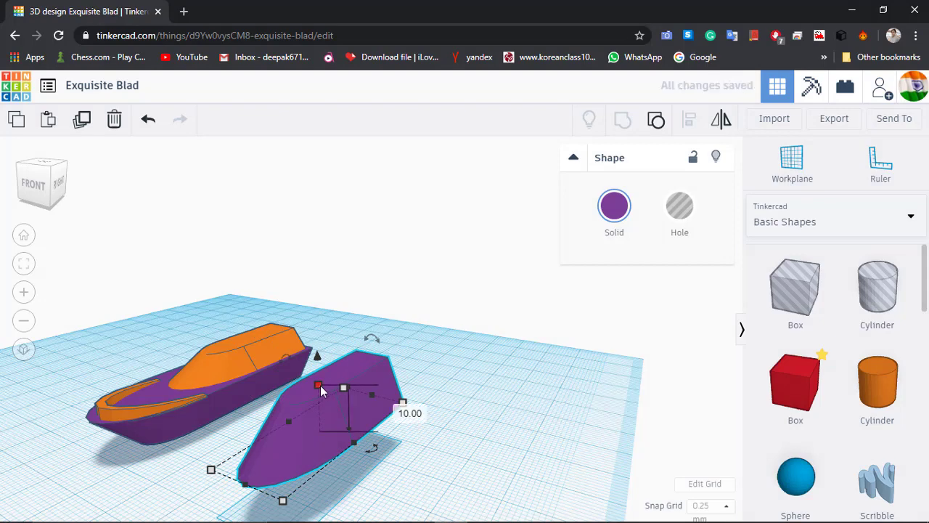
{"action": "left_click_drag", "start_coordinate": [349, 401], "coordinate": [241, 347]}
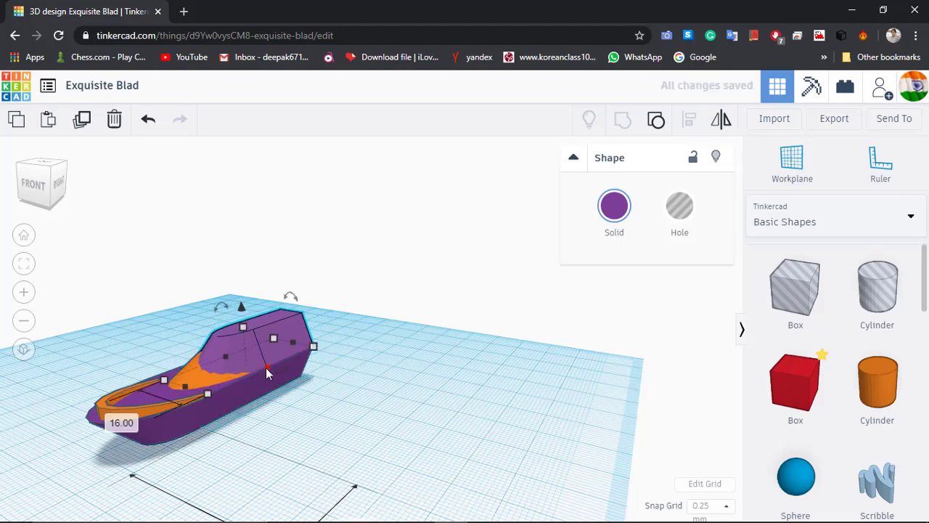
{"action": "left_click_drag", "start_coordinate": [266, 367], "coordinate": [265, 363]}
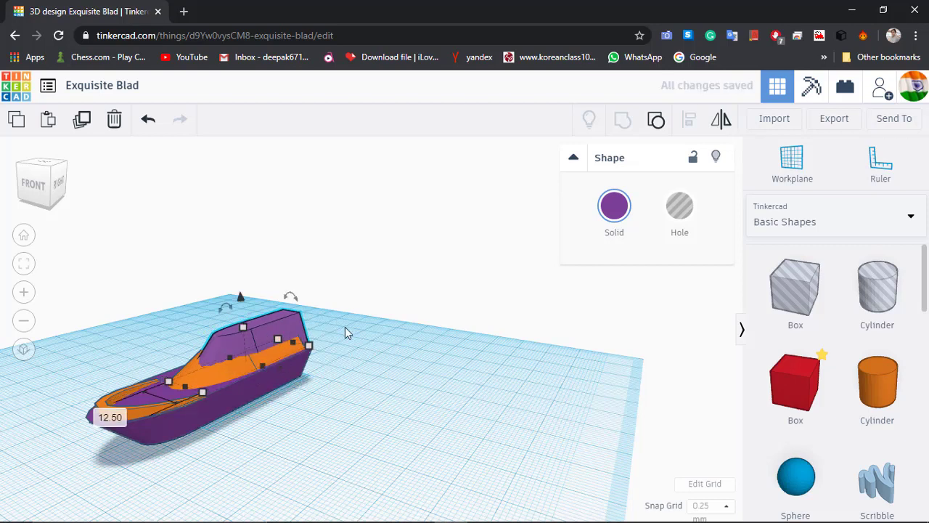
Step: Nudge the purple upper cabin sideways until it sits centered over the orange cabin, and raise it slightly
{"action": "key", "text": "Left"}
{"action": "key", "text": "Left"}
{"action": "key", "text": "Left"}
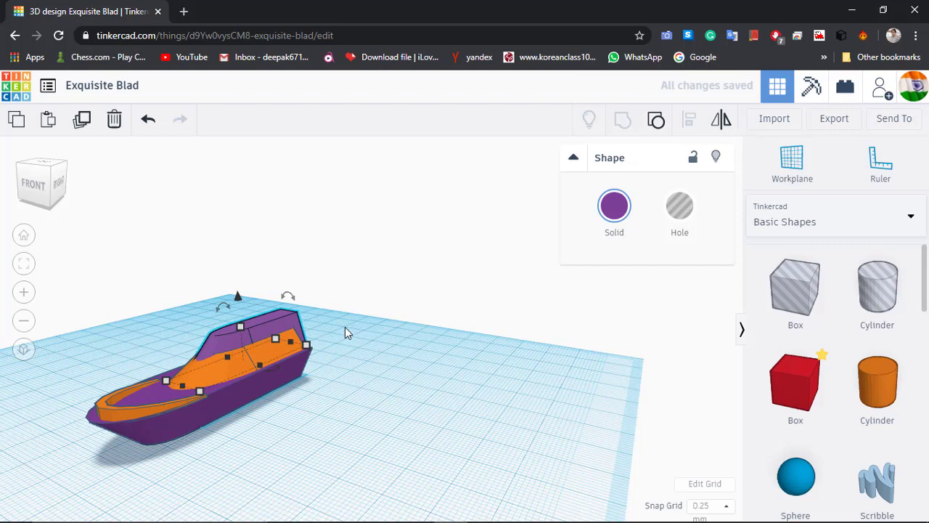
{"action": "key", "text": "Right"}
{"action": "key", "text": "Right"}
{"action": "key", "text": "Right"}
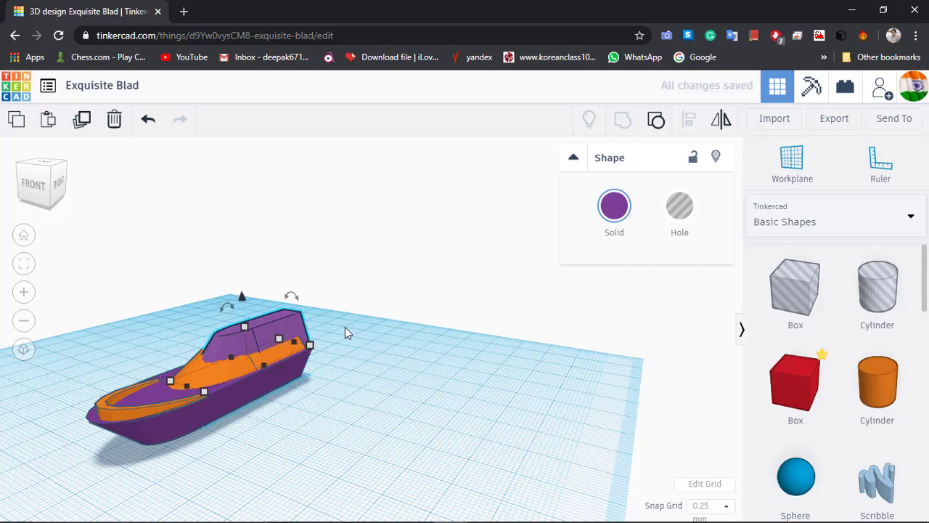
{"action": "key", "text": "ctrl+Up"}
{"action": "key", "text": "ctrl+Up"}
{"action": "key", "text": "ctrl+Up"}
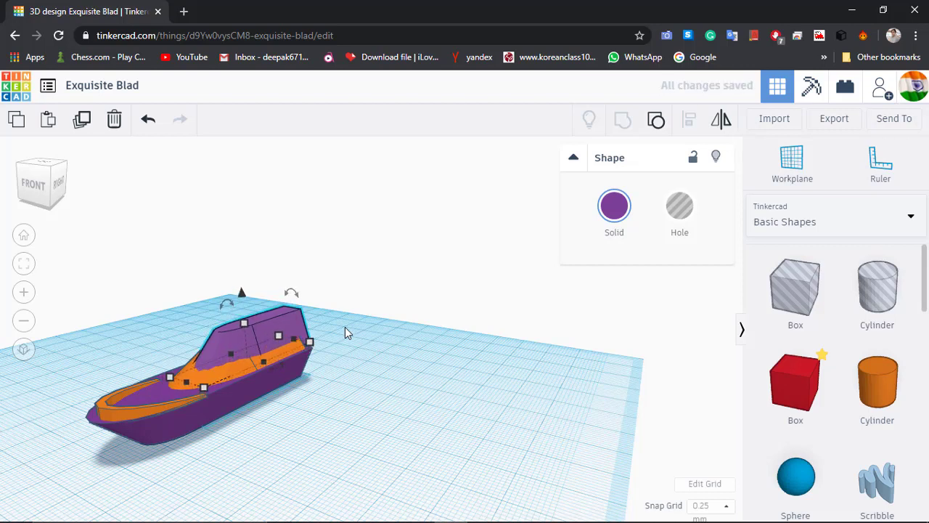
{"action": "key", "text": "Left"}
{"action": "key", "text": "Left"}
{"action": "key", "text": "Left"}
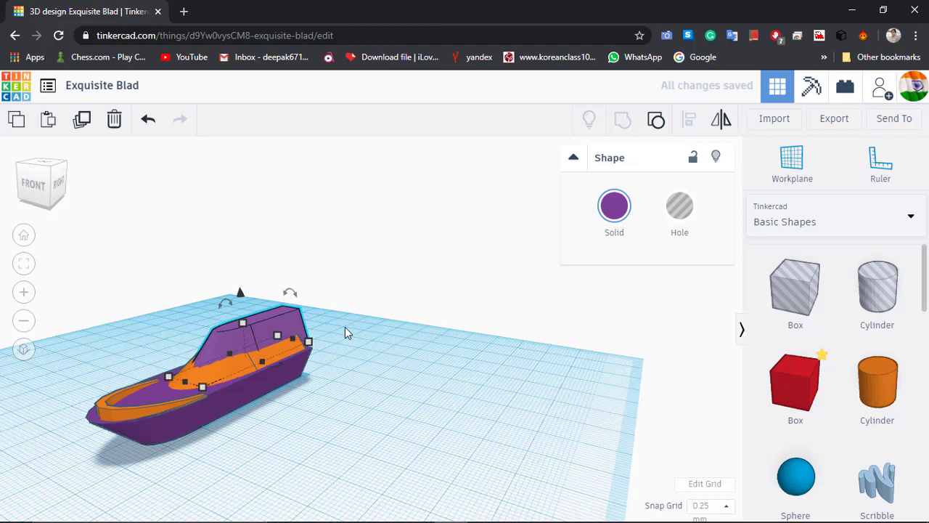
{"action": "right_click_drag", "start_coordinate": [345, 326], "coordinate": [339, 382]}
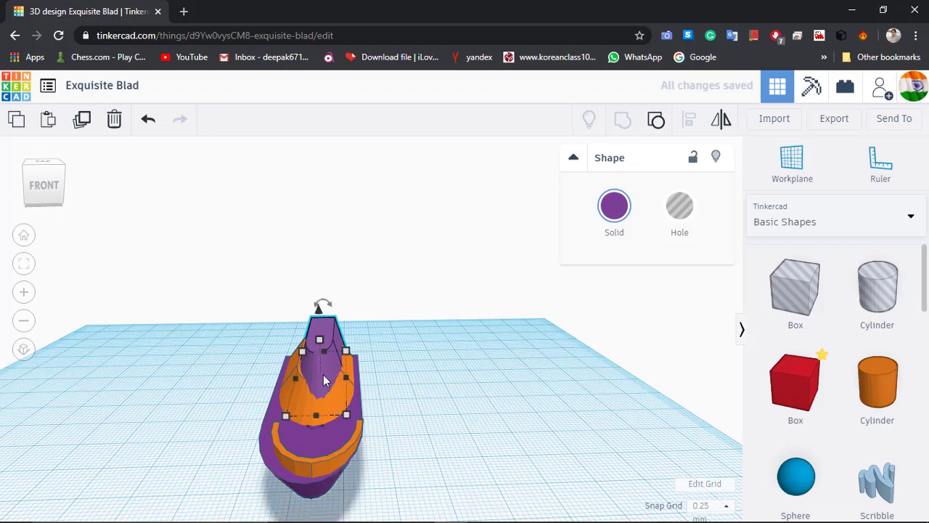
{"action": "key", "text": "Left"}
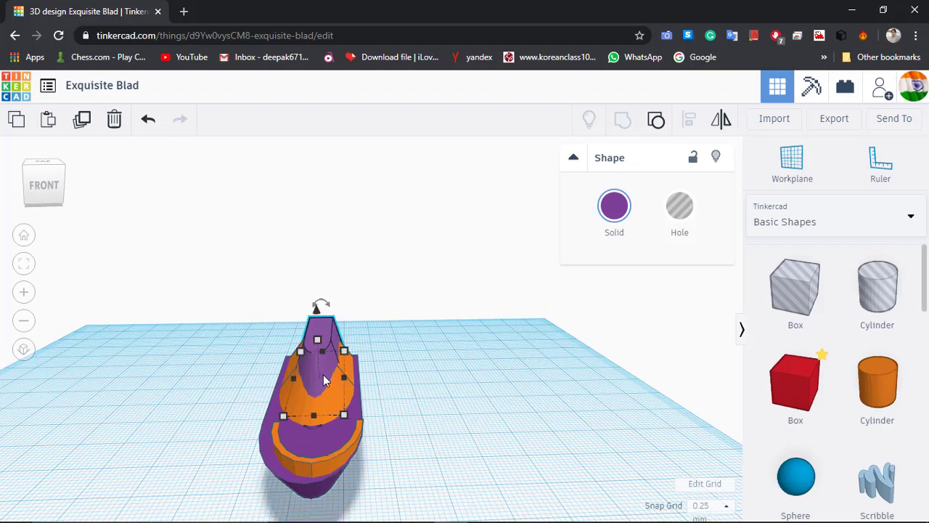
Step: Nudge the purple upper cabin back toward the stern in small steps
{"action": "key", "text": "Up"}
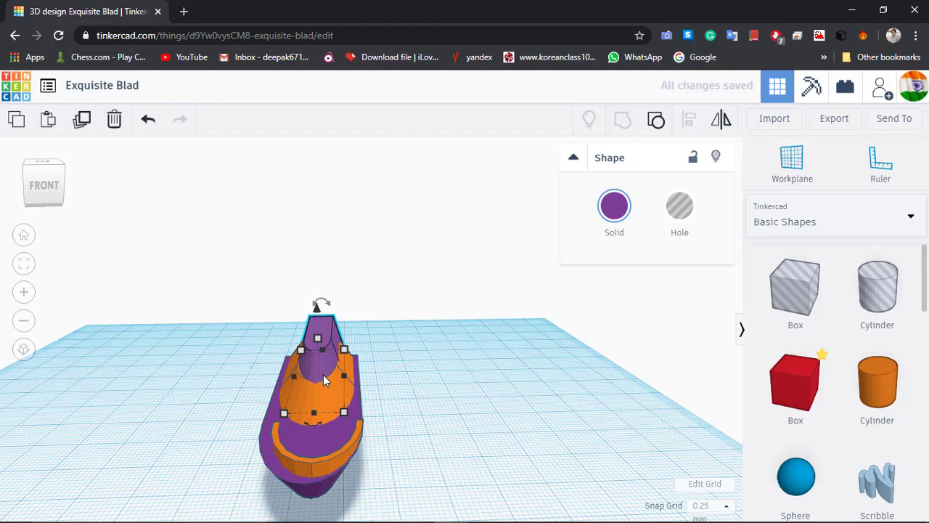
{"action": "key", "text": "Up"}
{"action": "key", "text": "Up"}
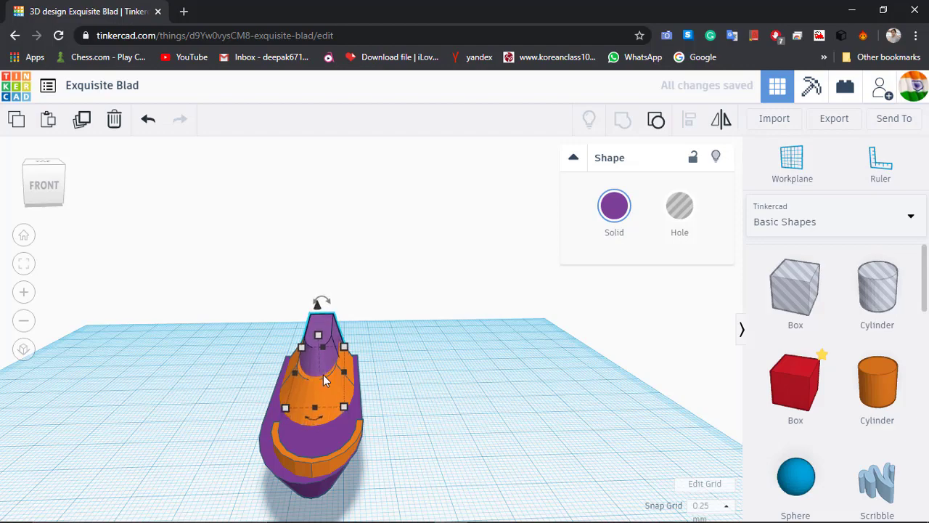
{"action": "key", "text": "Up"}
Step: Shorten the purple upper cabin from its stern end so it stays within the orange cabin's roof
{"action": "right_click_drag", "start_coordinate": [413, 364], "coordinate": [270, 369]}
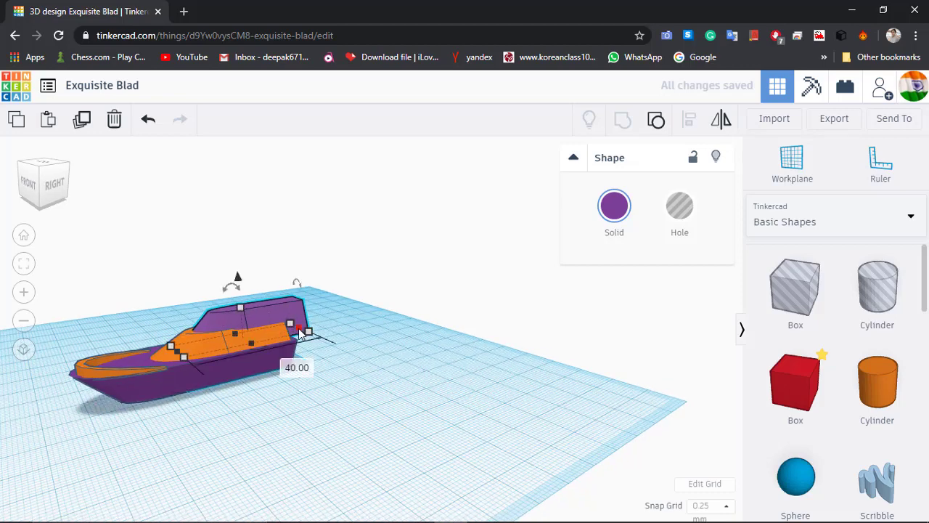
{"action": "left_click_drag", "start_coordinate": [299, 331], "coordinate": [268, 332]}
{"action": "left_click", "coordinate": [308, 315]}
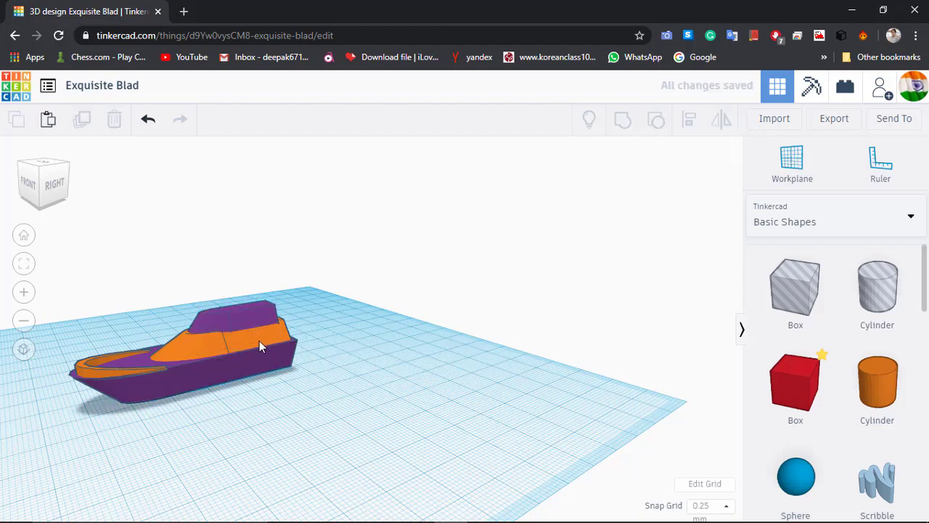
{"action": "right_click_drag", "start_coordinate": [298, 347], "coordinate": [265, 332]}
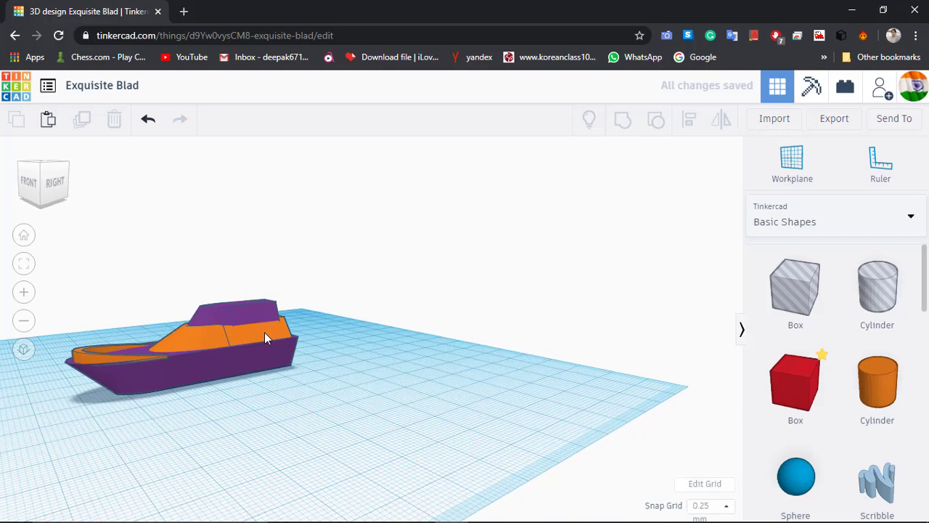
{"action": "left_click", "coordinate": [254, 318]}
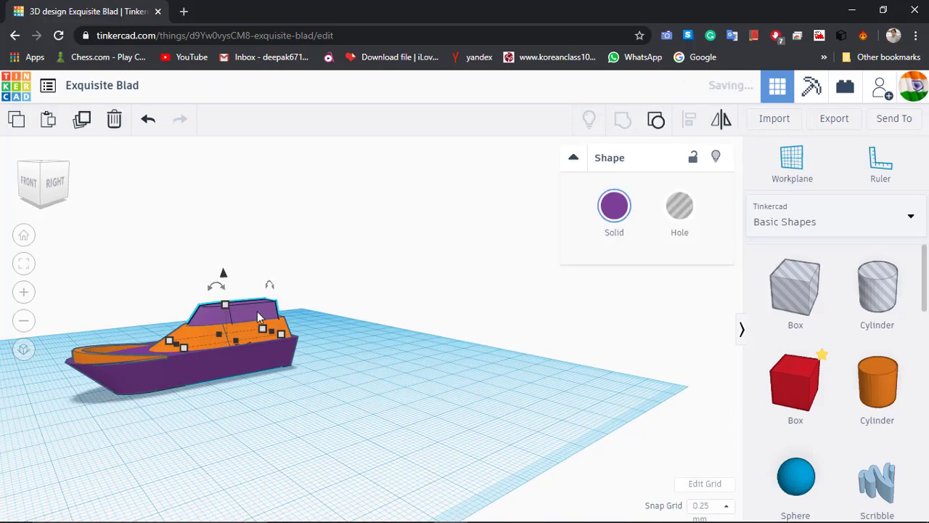
{"action": "right_click_drag", "start_coordinate": [317, 309], "coordinate": [324, 331]}
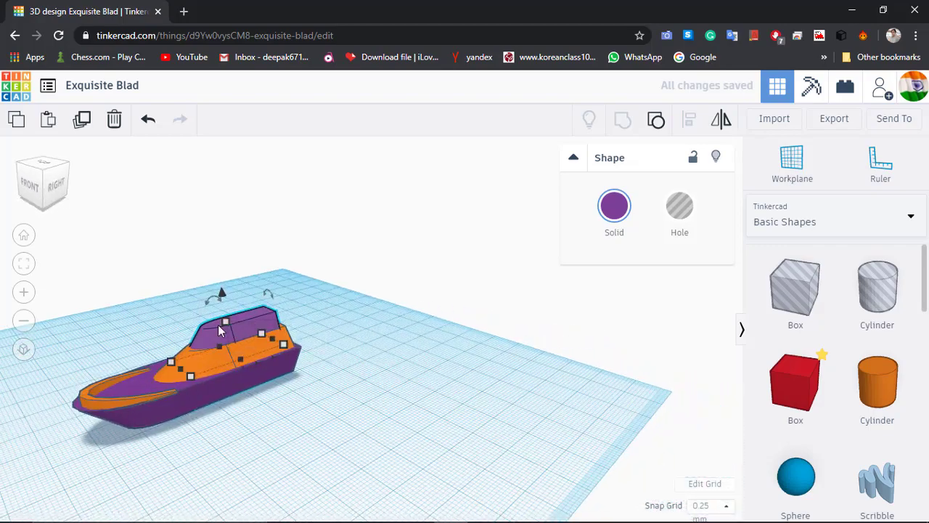
Step: Place a roof shape on the workplane beside the boat and set its thickness to 1 mm
{"action": "scroll", "coordinate": [305, 327], "scroll_direction": "up", "scroll_amount": 5}
{"action": "left_click", "coordinate": [691, 395]}
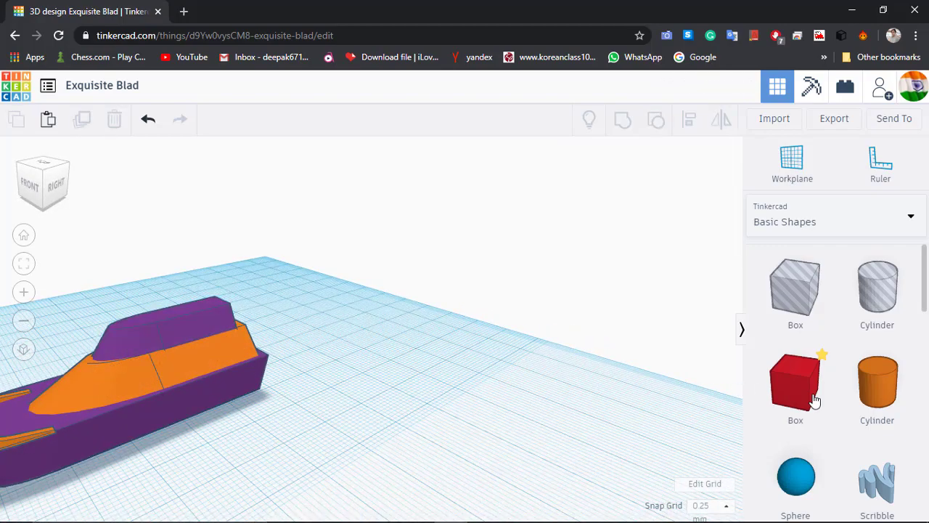
{"action": "scroll", "coordinate": [834, 464], "scroll_direction": "down", "scroll_amount": 3}
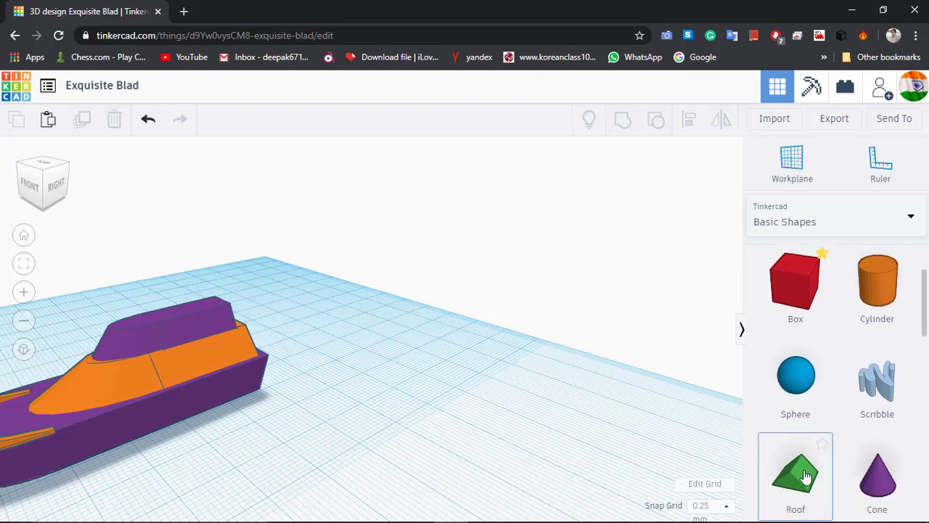
{"action": "left_click_drag", "start_coordinate": [805, 475], "coordinate": [410, 466]}
{"action": "left_click", "coordinate": [448, 508]}
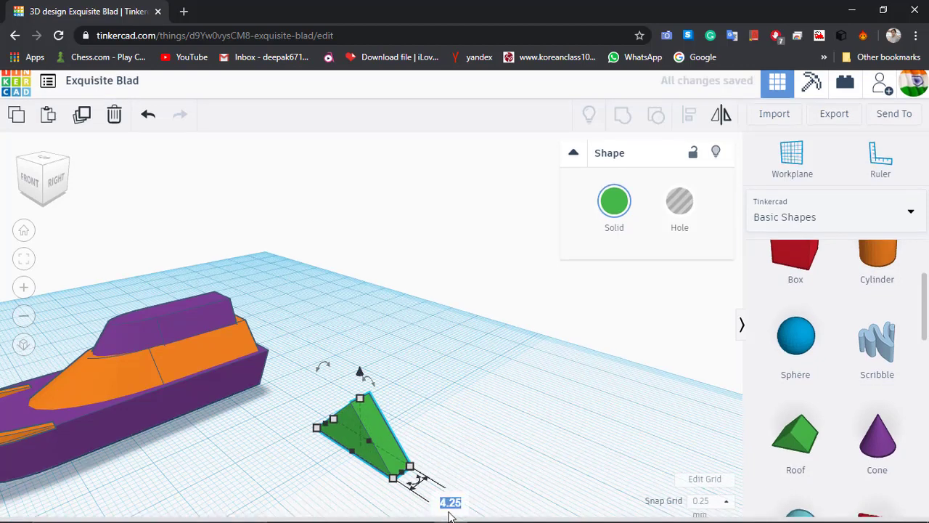
{"action": "type", "text": "3"}
{"action": "key", "text": "Return"}
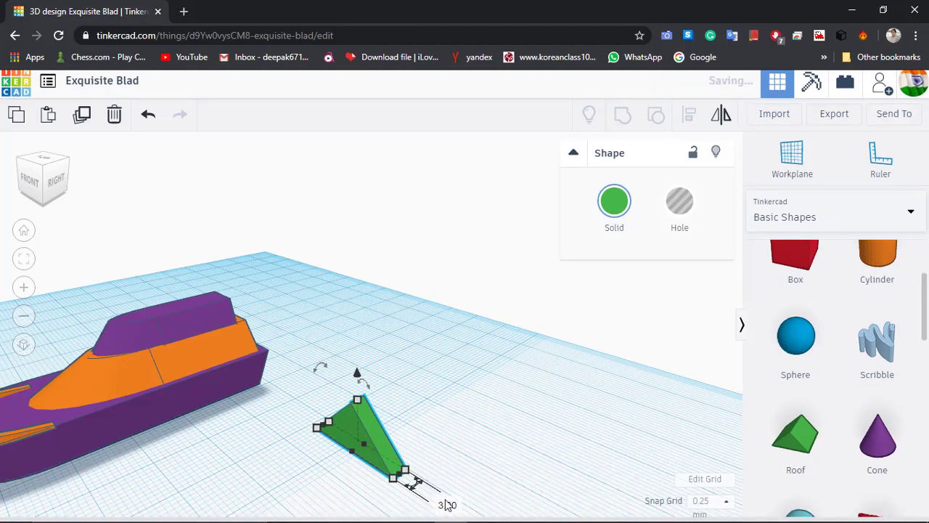
{"action": "left_click", "coordinate": [447, 504]}
{"action": "type", "text": "1"}
{"action": "key", "text": "Return"}
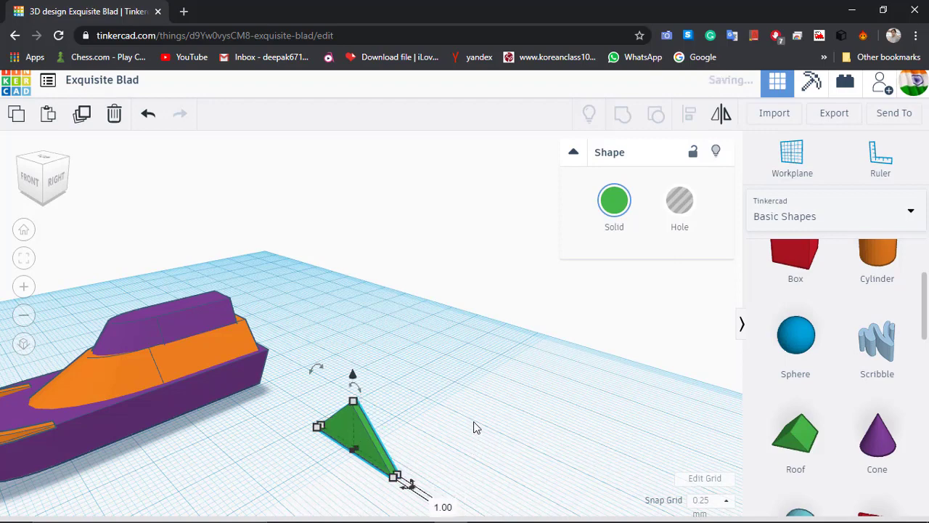
Step: Set the green roof shape's long side to 4 mm
{"action": "left_click", "coordinate": [387, 492]}
{"action": "left_click", "coordinate": [366, 446]}
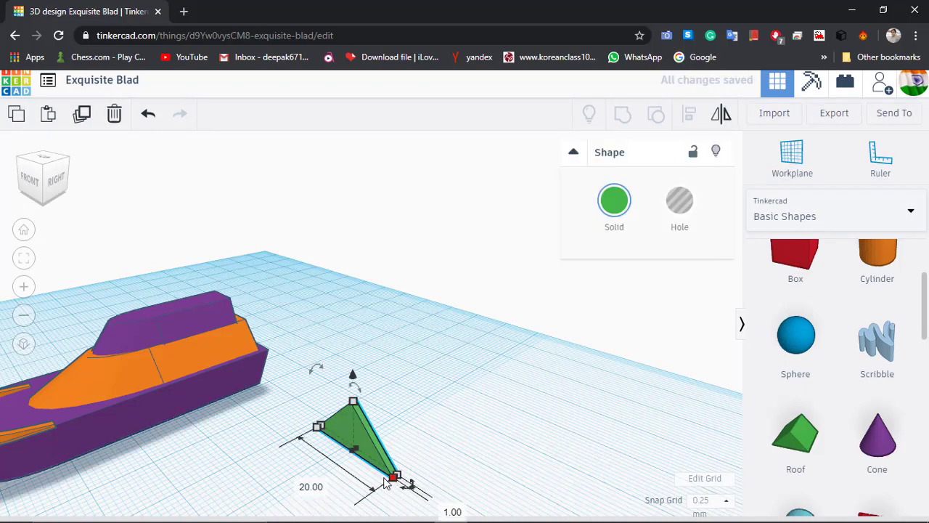
{"action": "left_click", "coordinate": [300, 491]}
{"action": "type", "text": "4"}
{"action": "key", "text": "Return"}
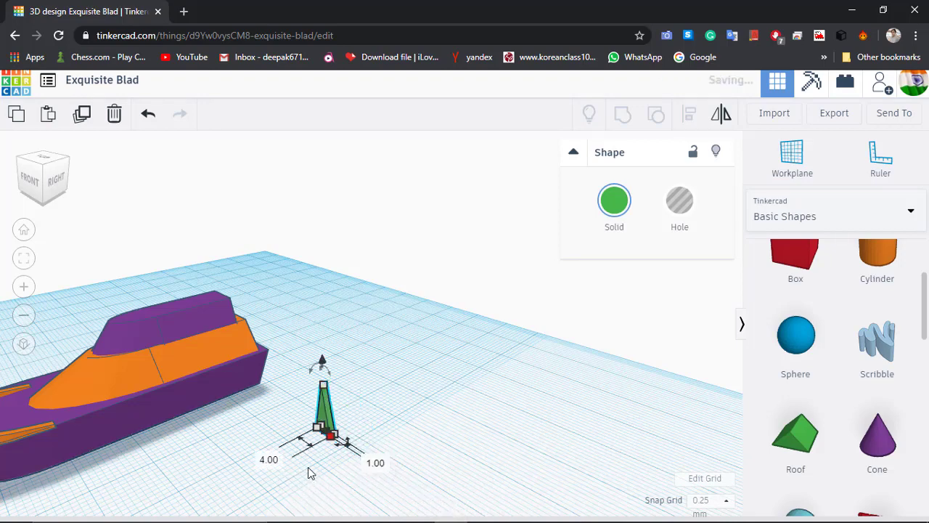
Step: Rotate the green roof shape 90° about its vertical axis
{"action": "right_click_drag", "start_coordinate": [332, 415], "coordinate": [314, 434]}
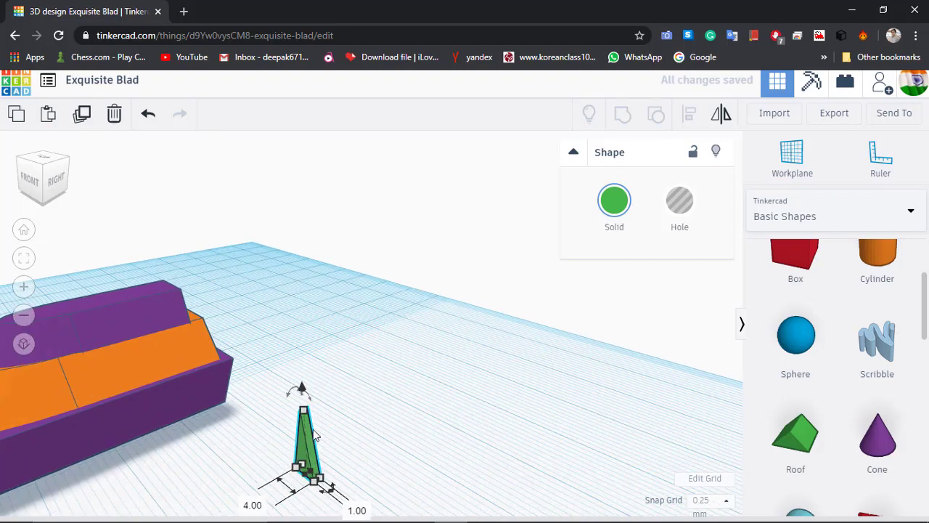
{"action": "mouse_move", "coordinate": [299, 392]}
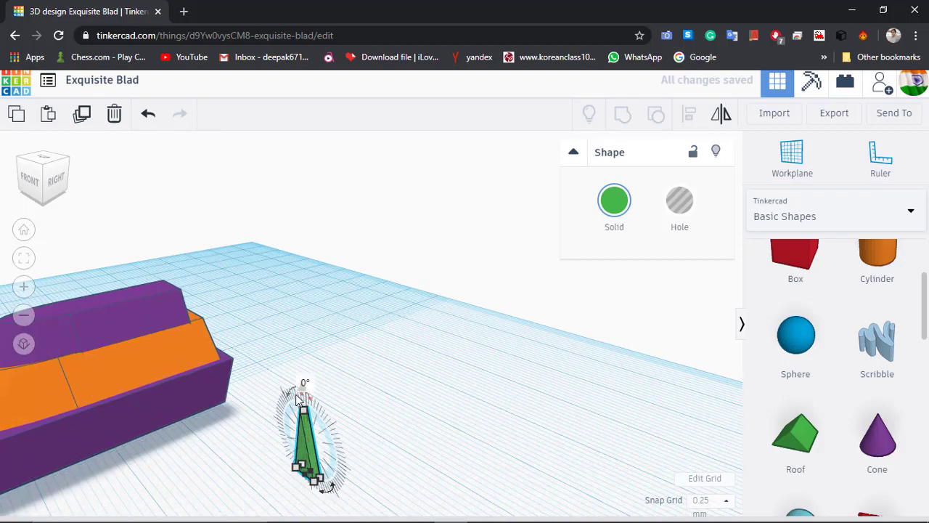
{"action": "mouse_move", "coordinate": [297, 396]}
{"action": "left_mouse_down"}
{"action": "mouse_move", "coordinate": [341, 417]}
{"action": "mouse_move", "coordinate": [296, 405]}
{"action": "left_mouse_up"}
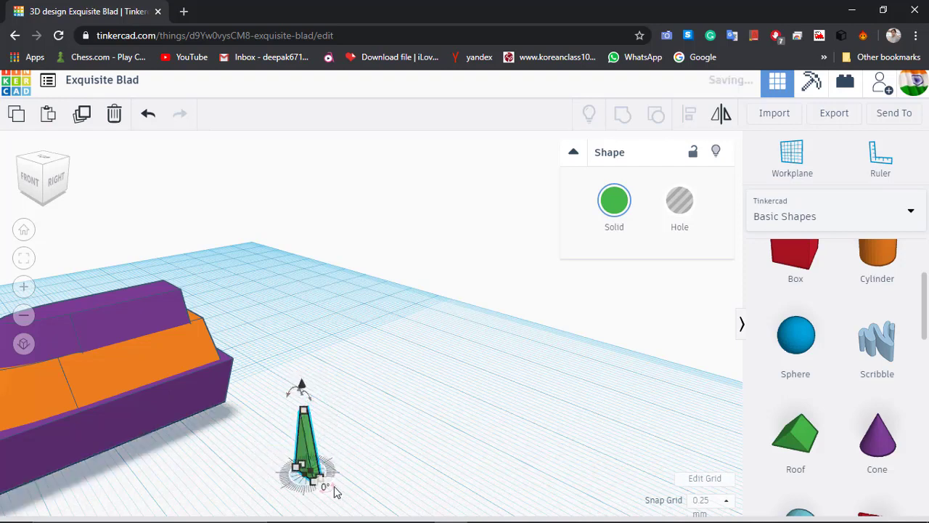
{"action": "mouse_move", "coordinate": [324, 485]}
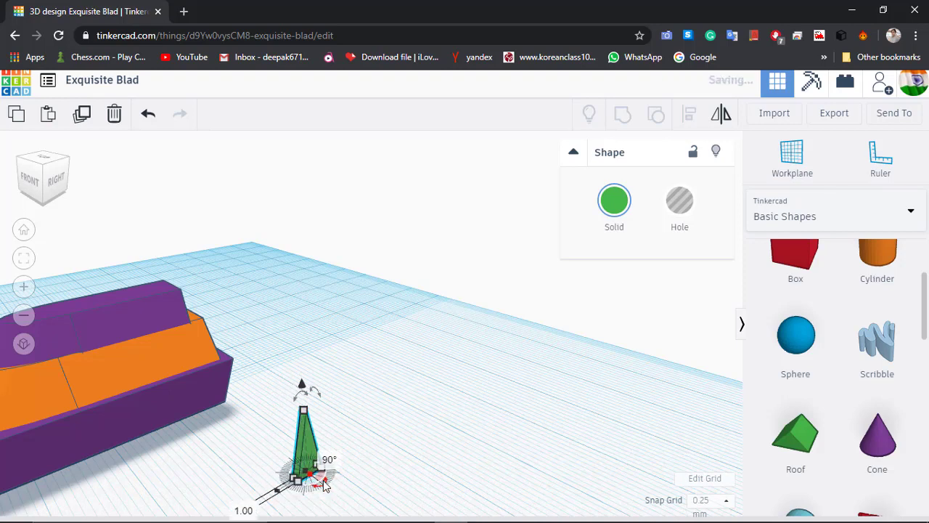
{"action": "left_click", "coordinate": [359, 446]}
Step: Set the green roof shape's height to 4 mm
{"action": "left_click", "coordinate": [304, 419]}
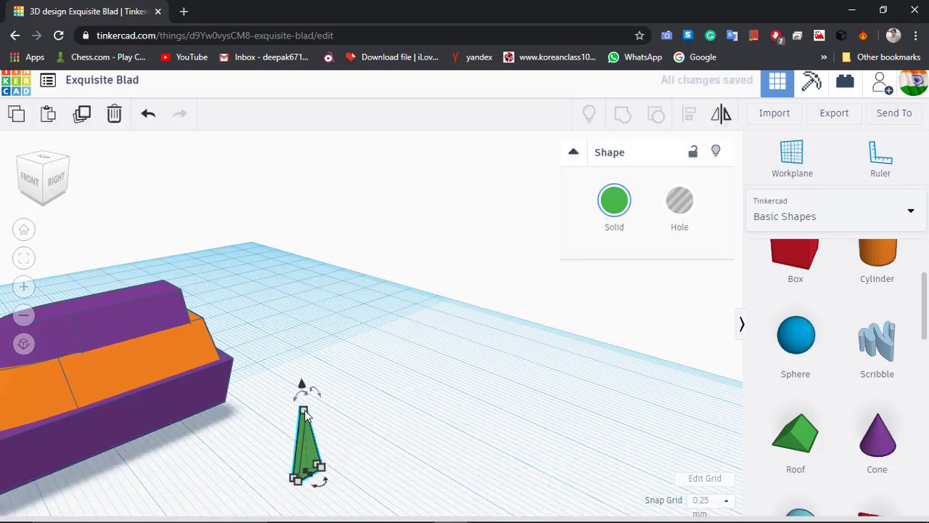
{"action": "left_click_drag", "start_coordinate": [304, 413], "coordinate": [362, 465]}
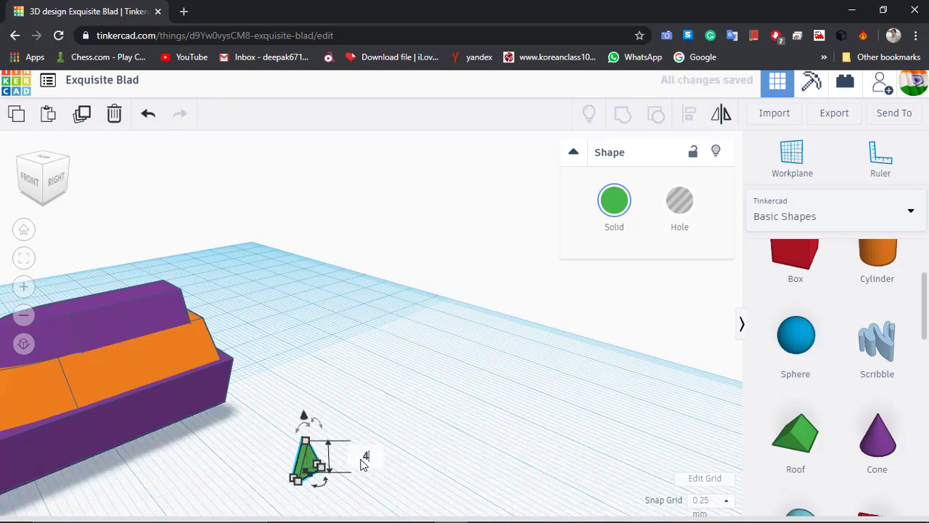
{"action": "left_click", "coordinate": [378, 435]}
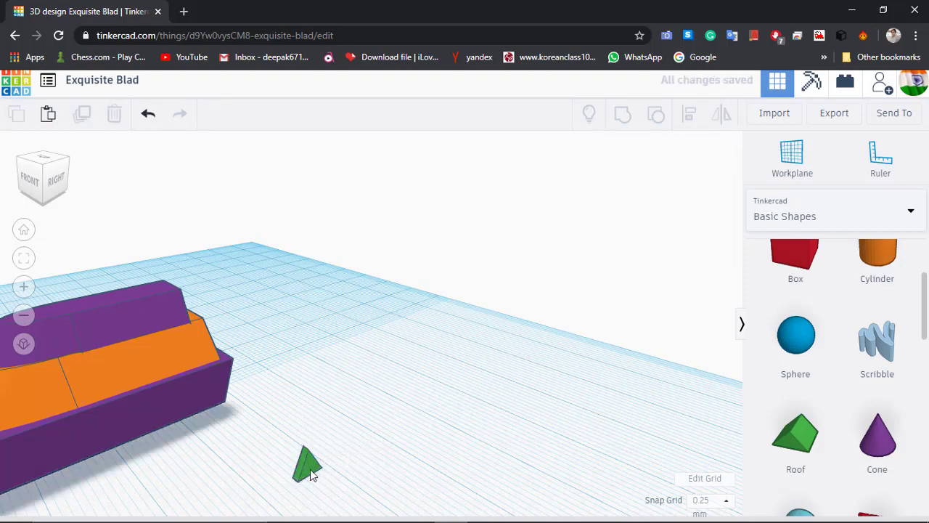
Step: Duplicate the green roof shape and move the copy right beside the original
{"action": "left_click", "coordinate": [310, 469]}
{"action": "right_click_drag", "start_coordinate": [352, 471], "coordinate": [298, 446]}
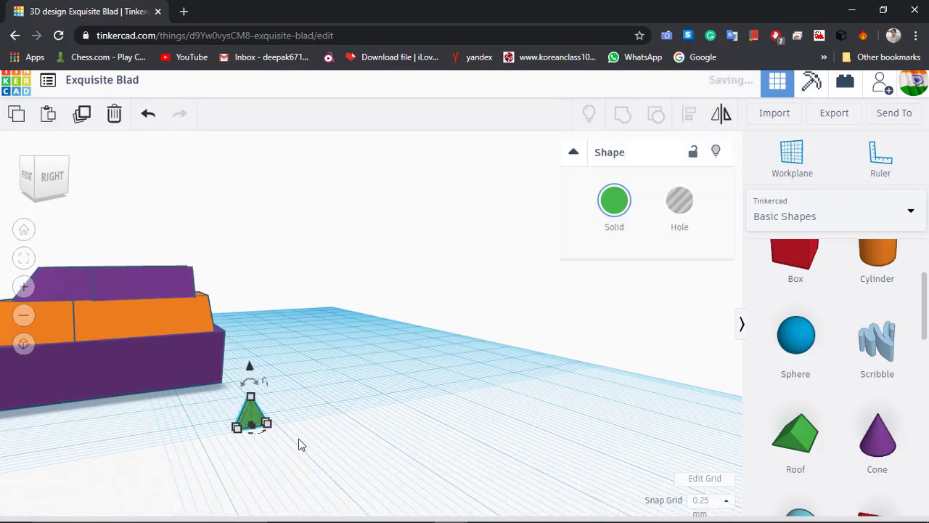
{"action": "key", "text": "ctrl+d"}
{"action": "key", "text": "Right"}
{"action": "key", "text": "Right"}
{"action": "key", "text": "Right"}
{"action": "key", "text": "Right"}
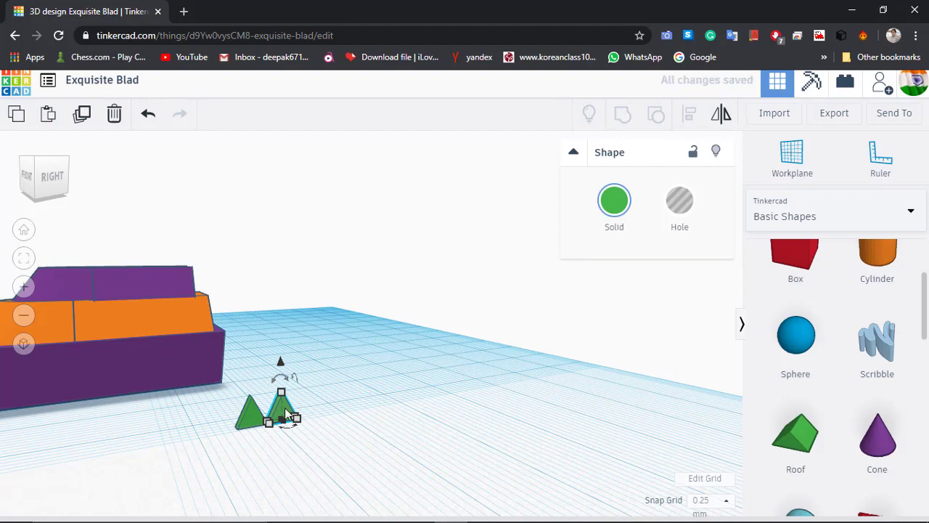
{"action": "left_click", "coordinate": [324, 403]}
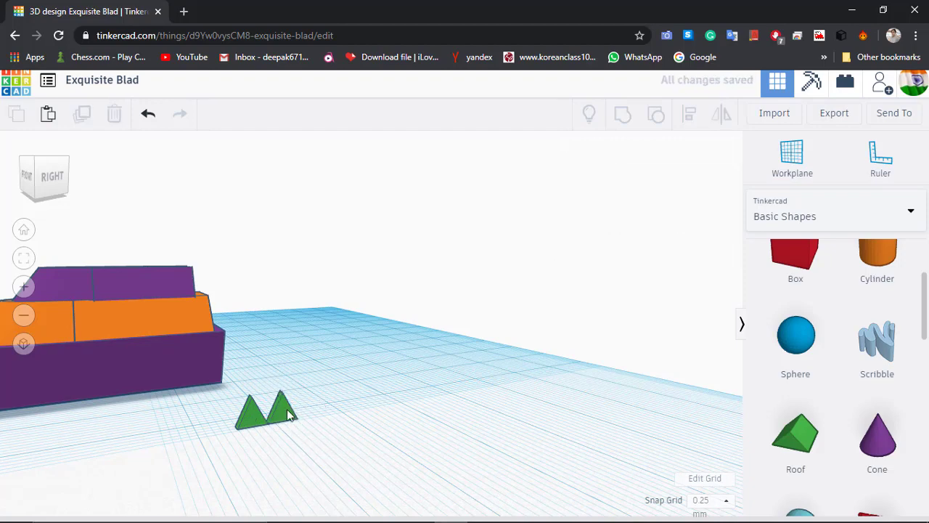
Step: Mirror the copied green roof shape vertically to turn it upside down
{"action": "left_click", "coordinate": [287, 408]}
{"action": "left_click", "coordinate": [720, 115]}
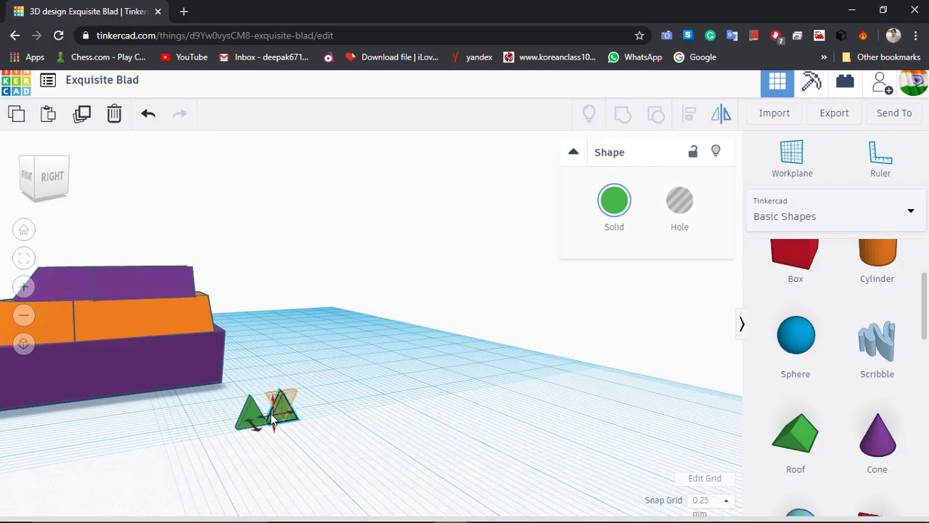
{"action": "left_click", "coordinate": [274, 413]}
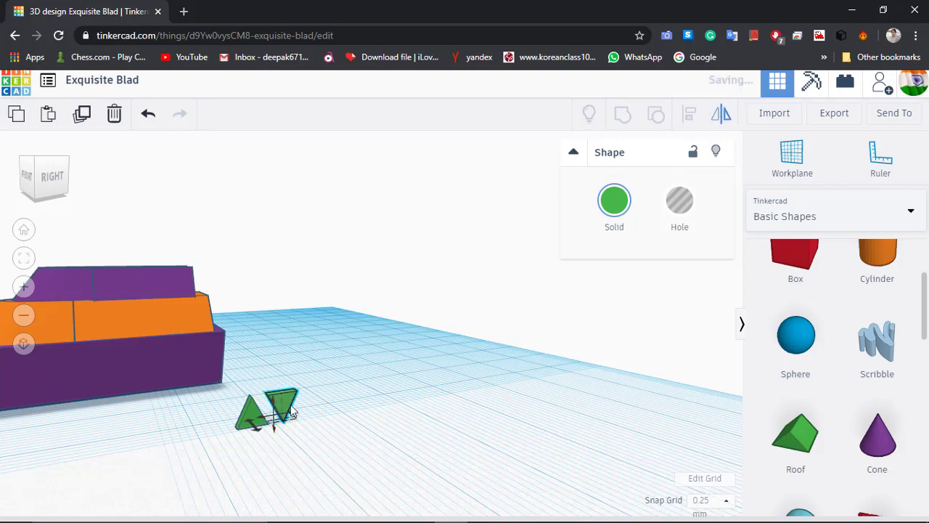
{"action": "left_click", "coordinate": [320, 395]}
Step: Try to center-align the upright and inverted green roof shapes along their length
{"action": "left_click", "coordinate": [288, 405]}
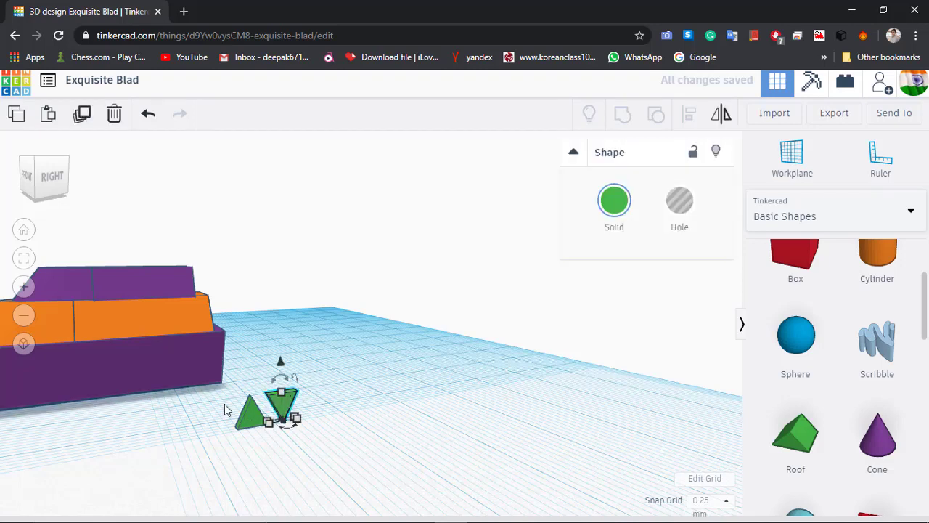
{"action": "left_click_drag", "start_coordinate": [213, 404], "coordinate": [354, 447]}
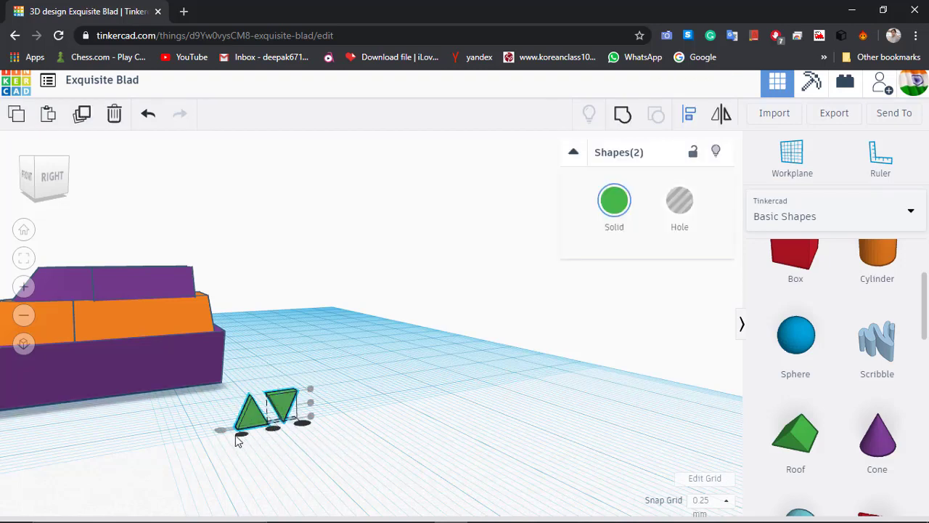
{"action": "left_click_drag", "start_coordinate": [256, 434], "coordinate": [276, 433]}
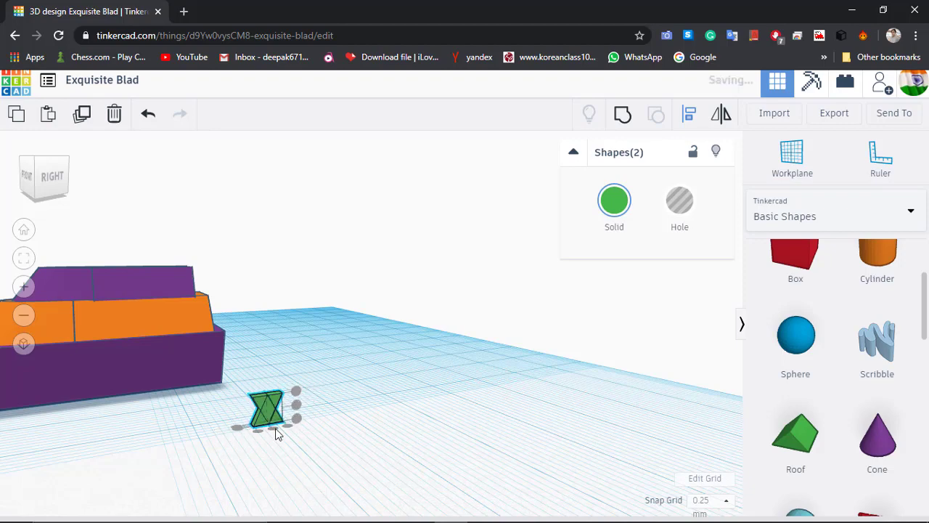
{"action": "key", "text": "ctrl+z"}
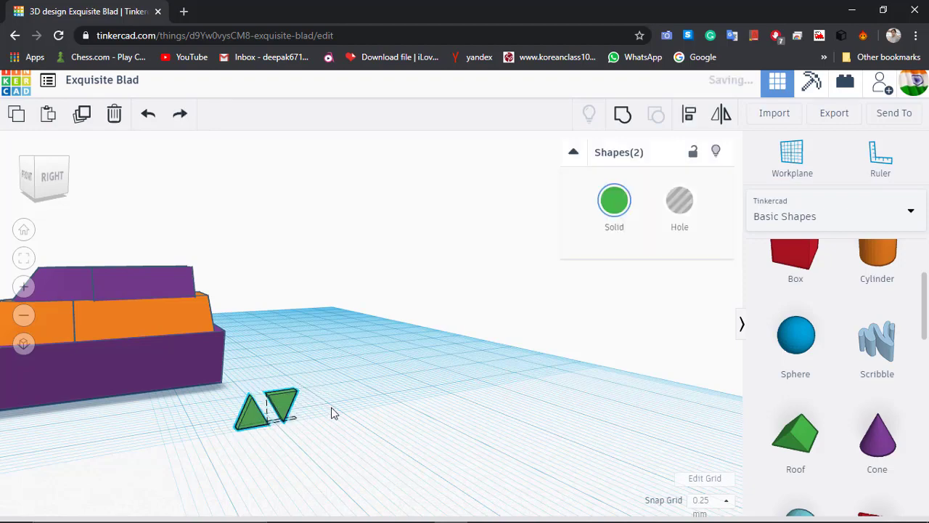
Step: Shift the upright green roof shape against the inverted one to form a slanted parallelogram
{"action": "right_click_drag", "start_coordinate": [332, 411], "coordinate": [299, 479]}
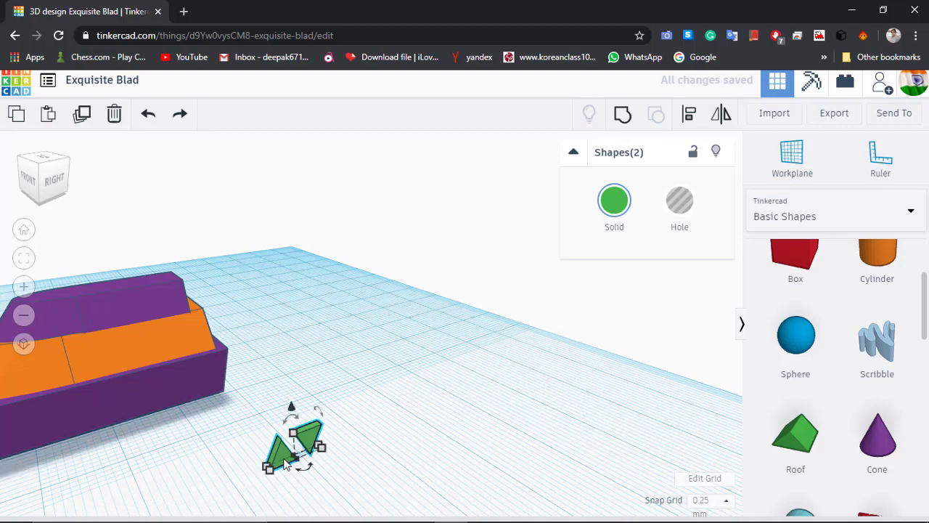
{"action": "key", "text": "Right"}
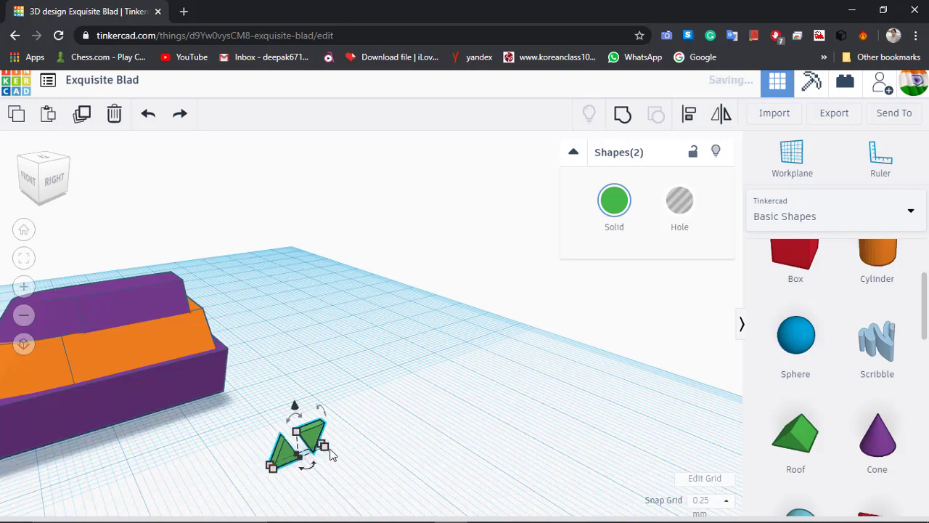
{"action": "left_click", "coordinate": [346, 447]}
{"action": "left_click", "coordinate": [283, 458]}
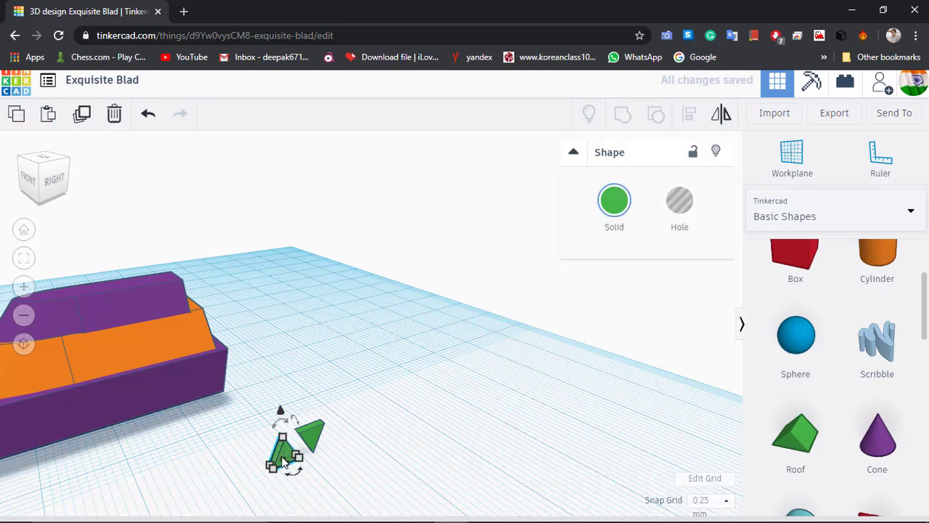
{"action": "key", "text": "Right"}
{"action": "key", "text": "Right"}
{"action": "key", "text": "Right"}
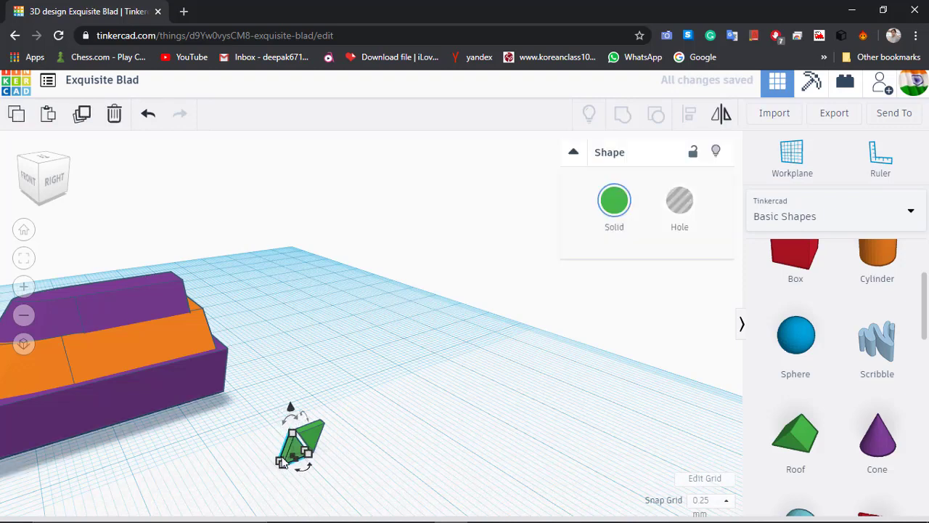
{"action": "key", "text": "Right"}
{"action": "key", "text": "Right"}
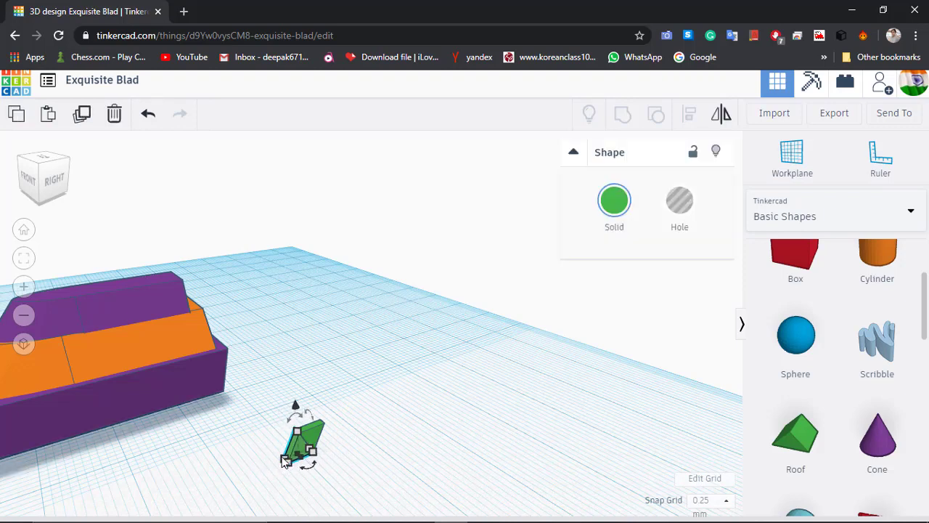
{"action": "left_click", "coordinate": [373, 443]}
Step: Group the two green roof shapes into a single slanted piece
{"action": "right_click_drag", "start_coordinate": [315, 455], "coordinate": [294, 397]}
{"action": "left_click_drag", "start_coordinate": [355, 440], "coordinate": [353, 440]}
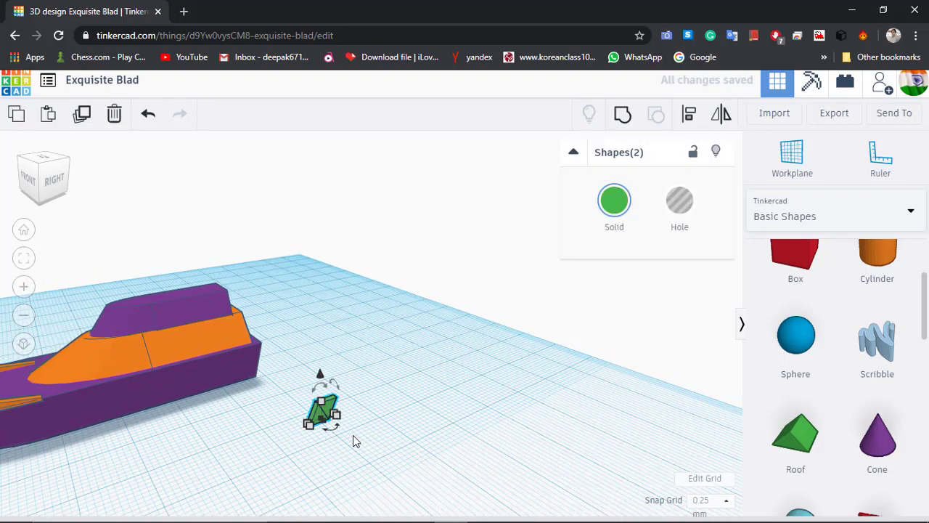
{"action": "left_click", "coordinate": [353, 440]}
{"action": "left_click", "coordinate": [323, 411]}
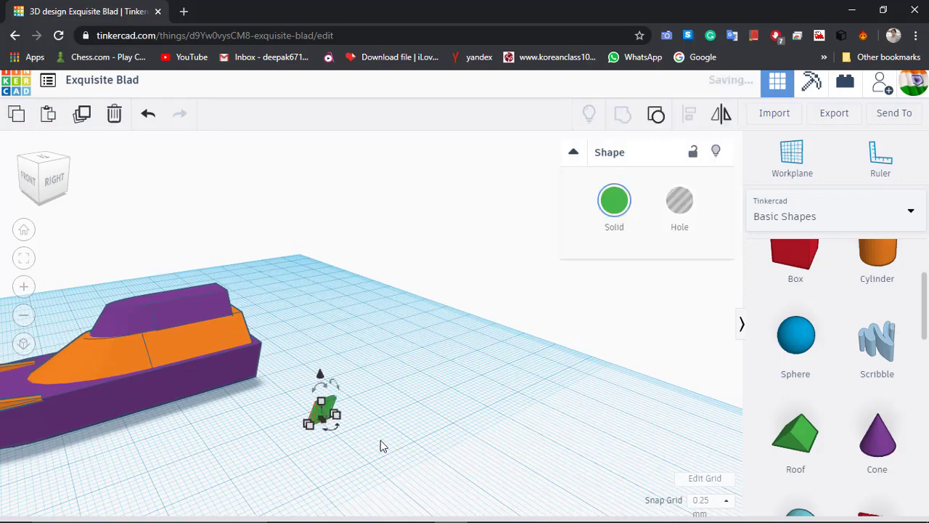
Step: Color the grouped slanted piece orange
{"action": "left_click", "coordinate": [615, 202]}
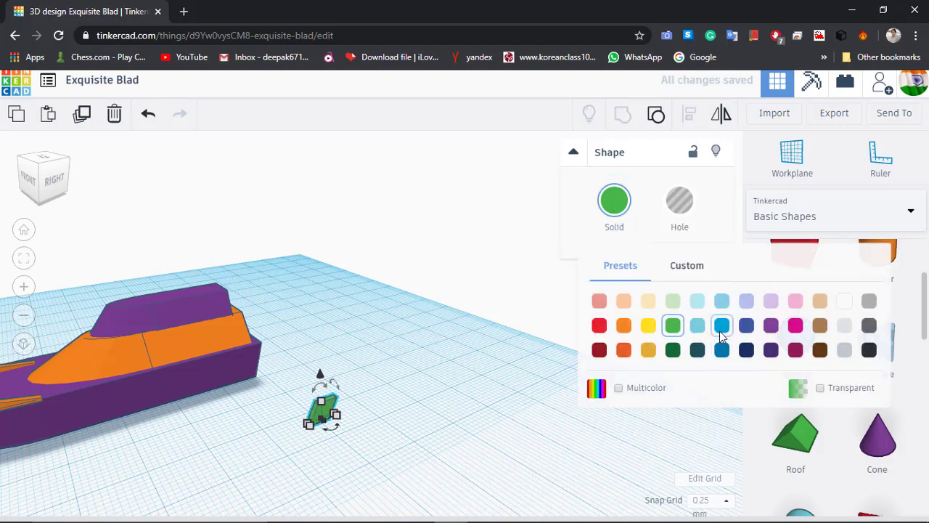
{"action": "left_click", "coordinate": [625, 327]}
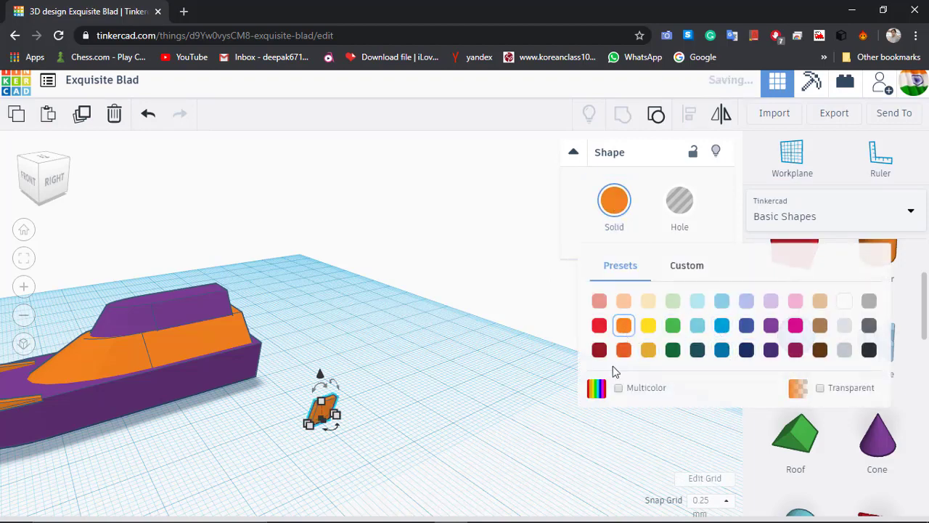
{"action": "left_click", "coordinate": [429, 438]}
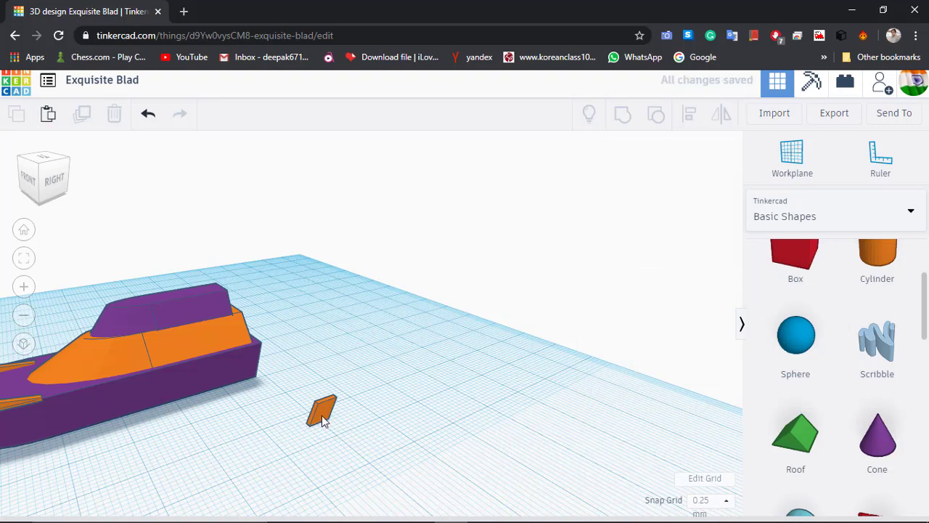
Step: Raise the orange slanted piece 21.50 mm above the workplane
{"action": "left_click", "coordinate": [323, 398]}
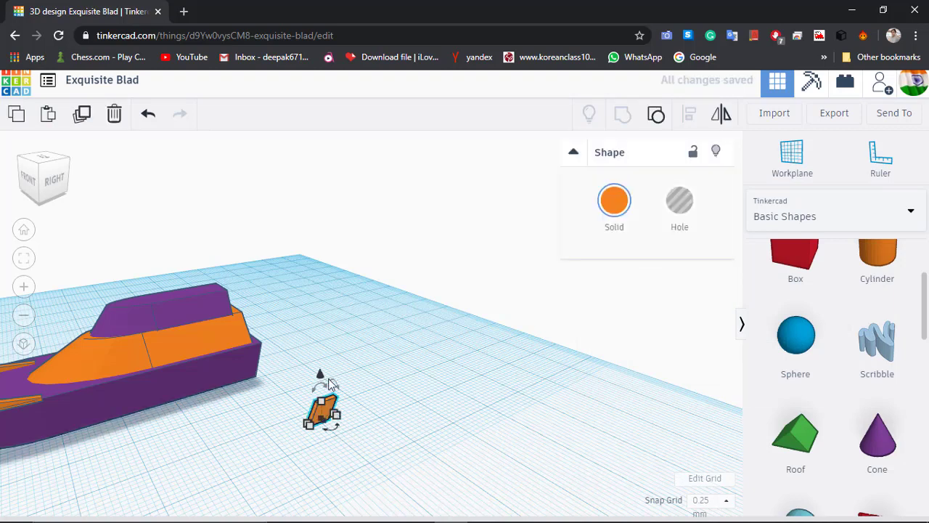
{"action": "left_click", "coordinate": [316, 378]}
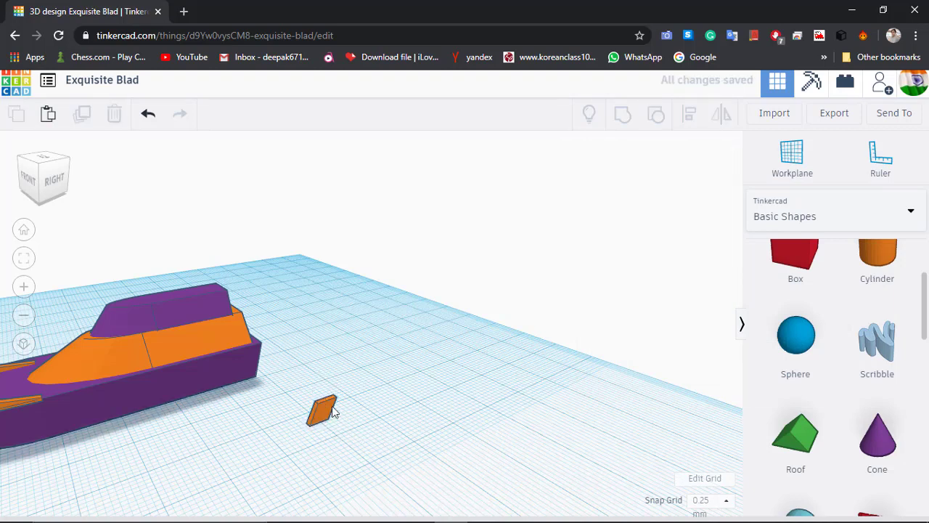
{"action": "left_click", "coordinate": [331, 407]}
{"action": "left_click_drag", "start_coordinate": [320, 379], "coordinate": [314, 263]}
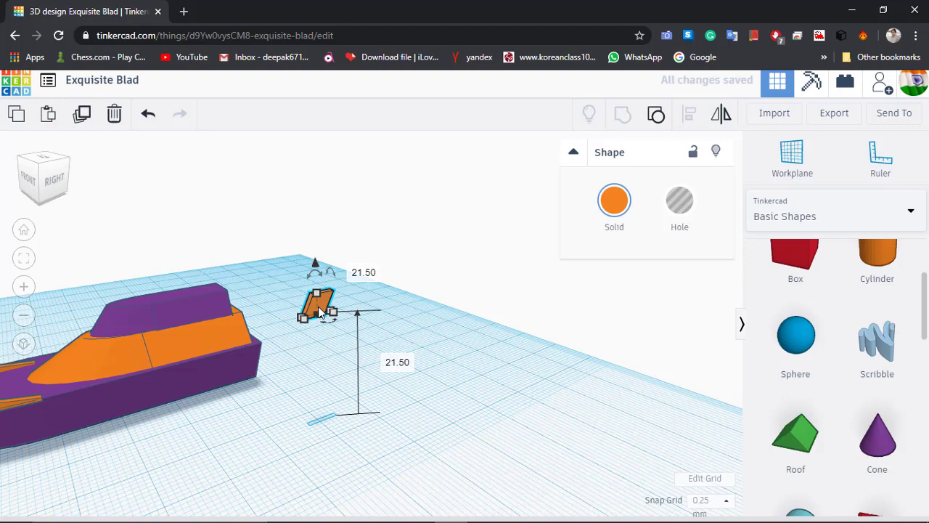
Step: Move the raised orange piece across the workplane toward the rear of the purple upper cabin
{"action": "key", "text": "Left"}
{"action": "key", "text": "Left"}
{"action": "key", "text": "Left"}
{"action": "key", "text": "Left"}
{"action": "key", "text": "Left"}
{"action": "key", "text": "Left"}
{"action": "key", "text": "Left"}
{"action": "key", "text": "Left"}
{"action": "key", "text": "Left"}
{"action": "key", "text": "Left"}
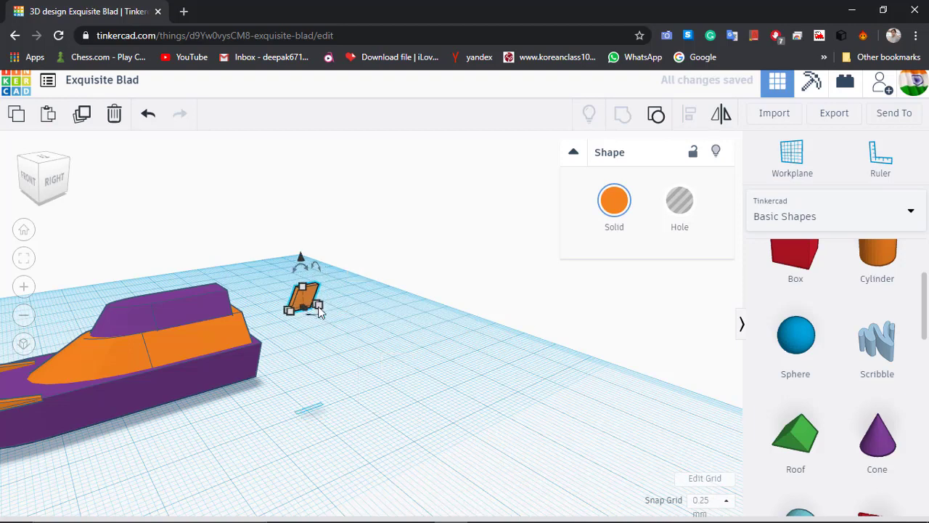
{"action": "key", "text": "Down"}
{"action": "key", "text": "Down"}
{"action": "key", "text": "Down"}
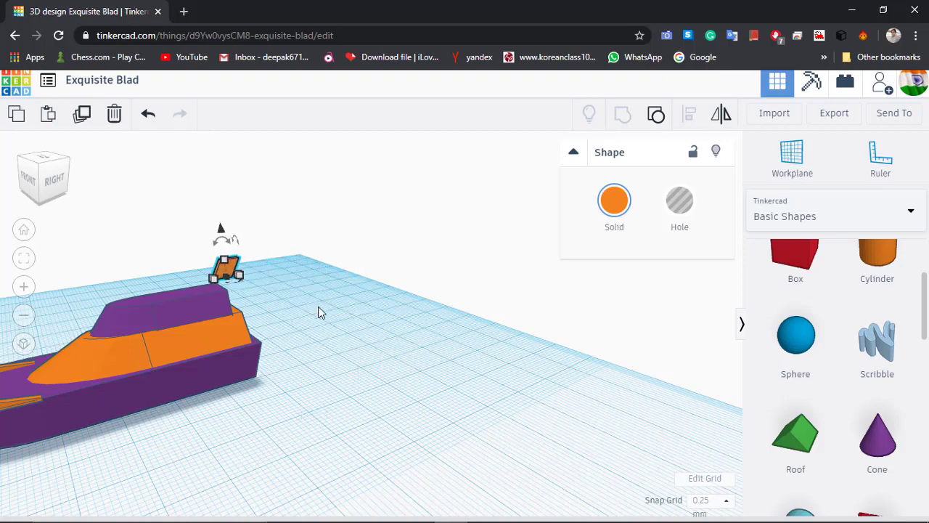
{"action": "key", "text": "Down"}
{"action": "key", "text": "Down"}
{"action": "key", "text": "Down"}
{"action": "key", "text": "Down"}
{"action": "key", "text": "Down"}
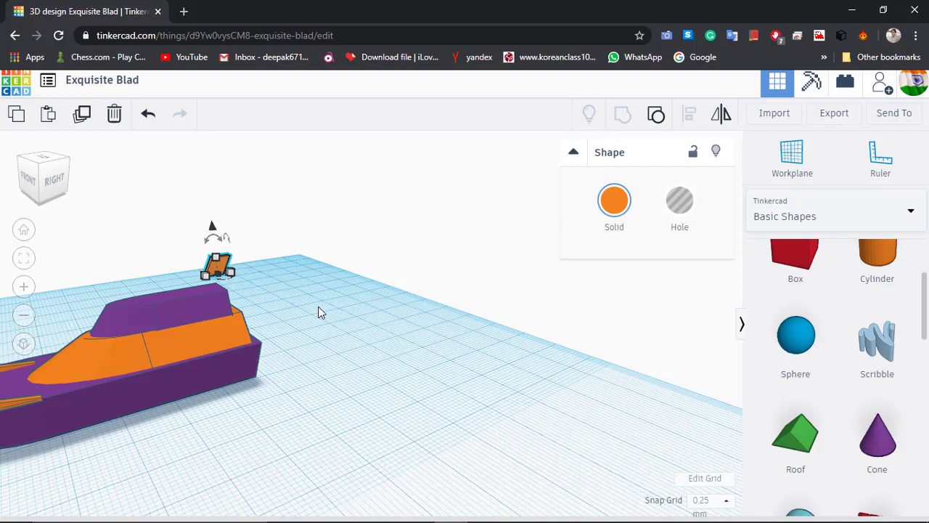
Step: Lower the orange piece to about the height of the upper cabin's roof and nudge it sideways toward the cabin
{"action": "key", "text": "Down"}
{"action": "key", "text": "Down"}
{"action": "key", "text": "Down"}
{"action": "key", "text": "Down"}
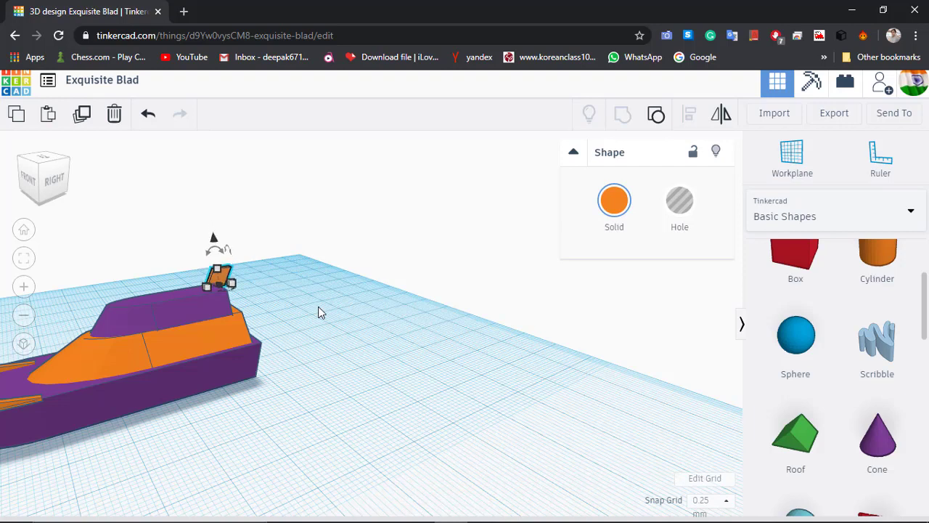
{"action": "key", "text": "Right"}
{"action": "key", "text": "Right"}
{"action": "key", "text": "Right"}
{"action": "key", "text": "Right"}
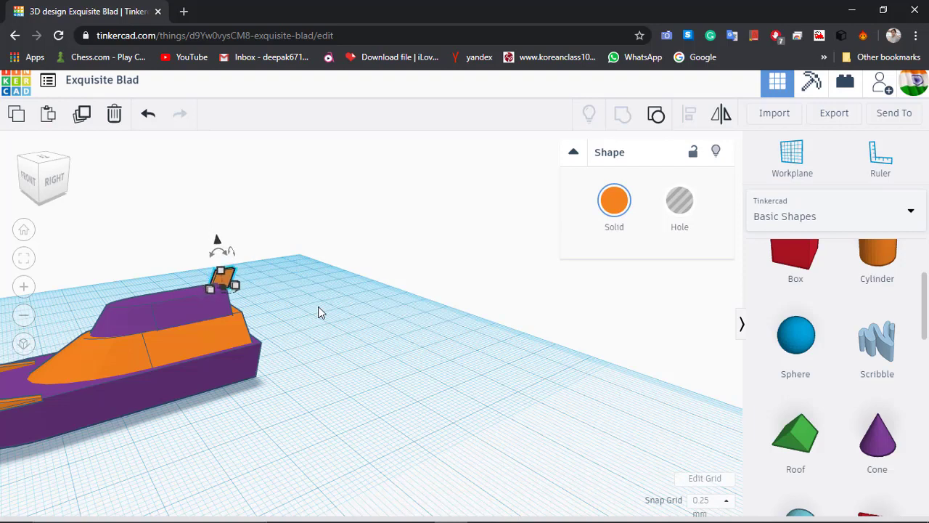
Step: From the top view, move the orange piece to the middle of the boat's width, over the rear end of the purple upper cabin
{"action": "right_click_drag", "start_coordinate": [320, 311], "coordinate": [167, 243]}
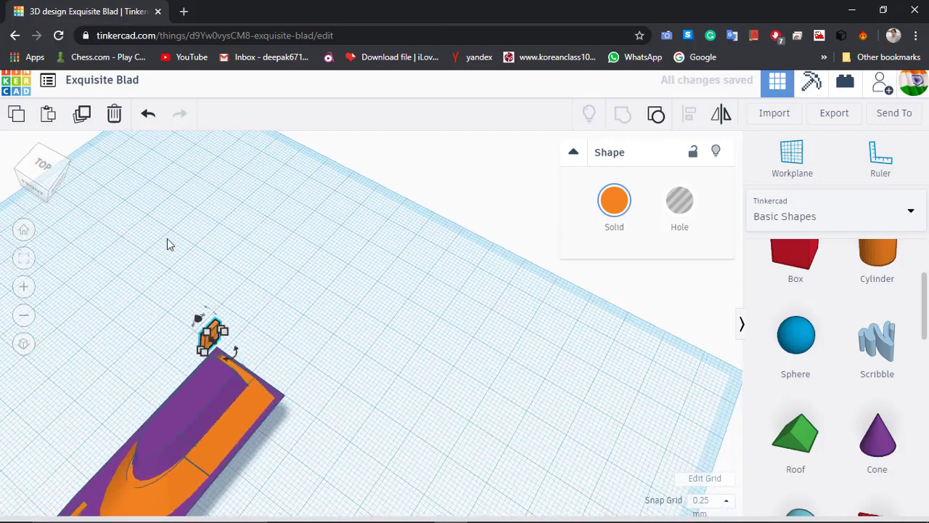
{"action": "left_click", "coordinate": [42, 164]}
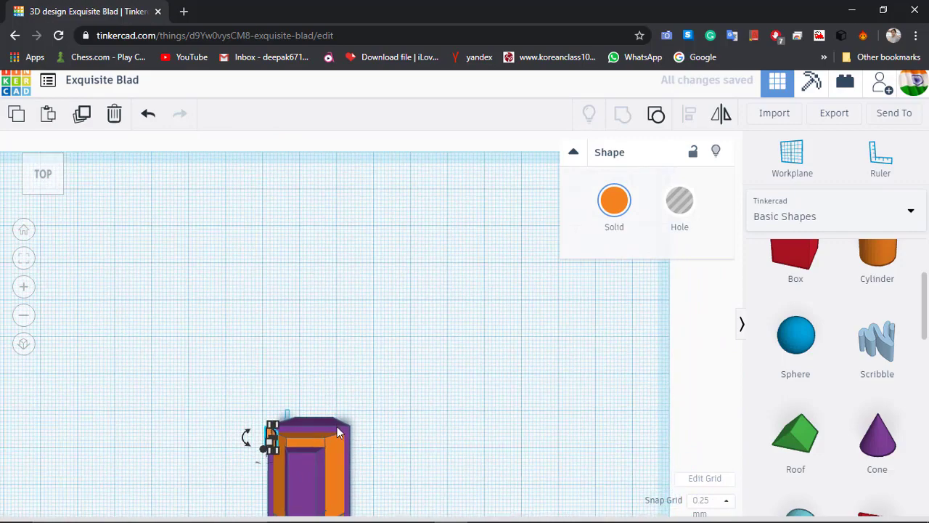
{"action": "middle_click_drag", "start_coordinate": [339, 408], "coordinate": [322, 304]}
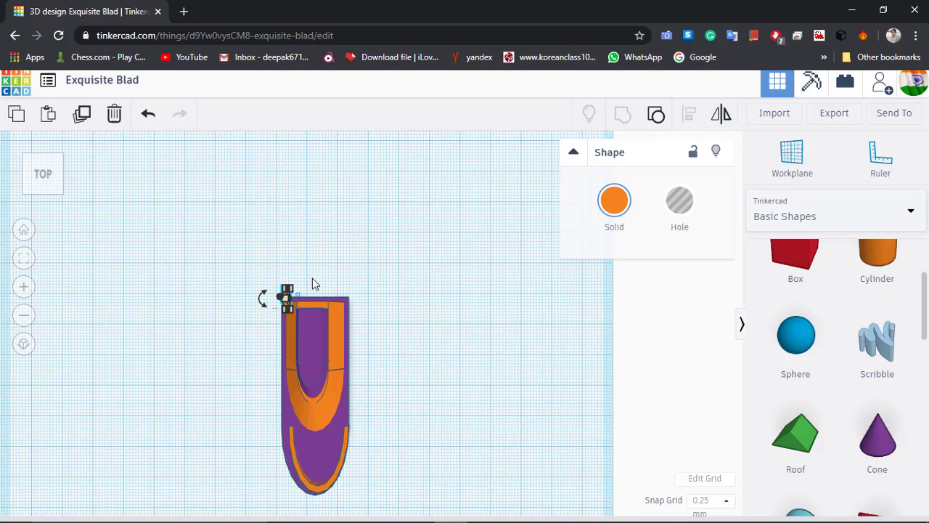
{"action": "key", "text": "Right"}
{"action": "key", "text": "Right"}
{"action": "key", "text": "Right"}
{"action": "key", "text": "Right"}
{"action": "key", "text": "Right"}
{"action": "key", "text": "Right"}
{"action": "key", "text": "Down"}
{"action": "key", "text": "Down"}
{"action": "key", "text": "Down"}
{"action": "key", "text": "Down"}
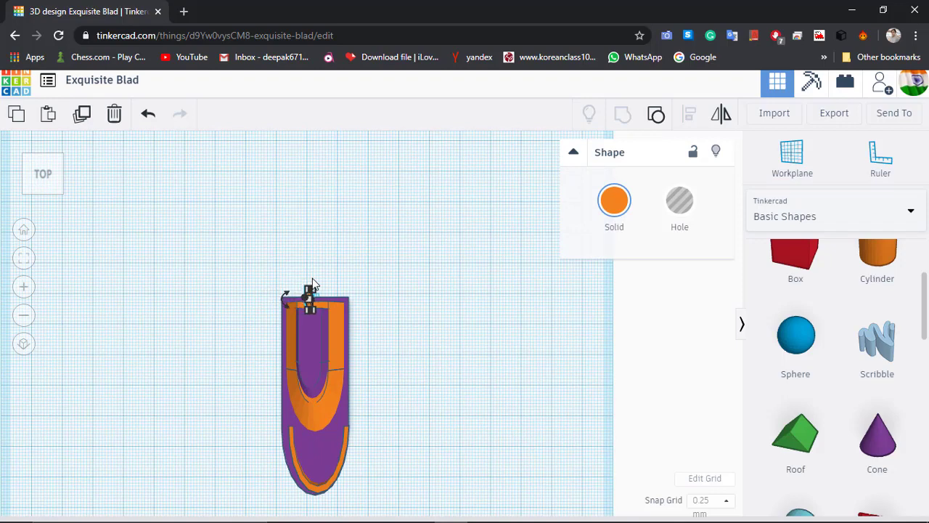
{"action": "key", "text": "Down"}
{"action": "key", "text": "Down"}
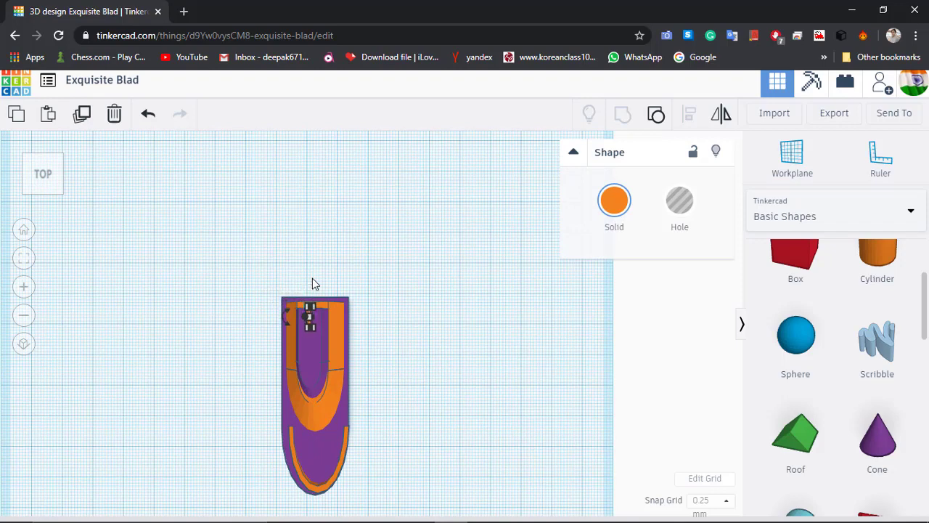
Step: Align the orange fin and the purple upper cabin on their centres across the boat's width
{"action": "right_click_drag", "start_coordinate": [465, 442], "coordinate": [404, 309]}
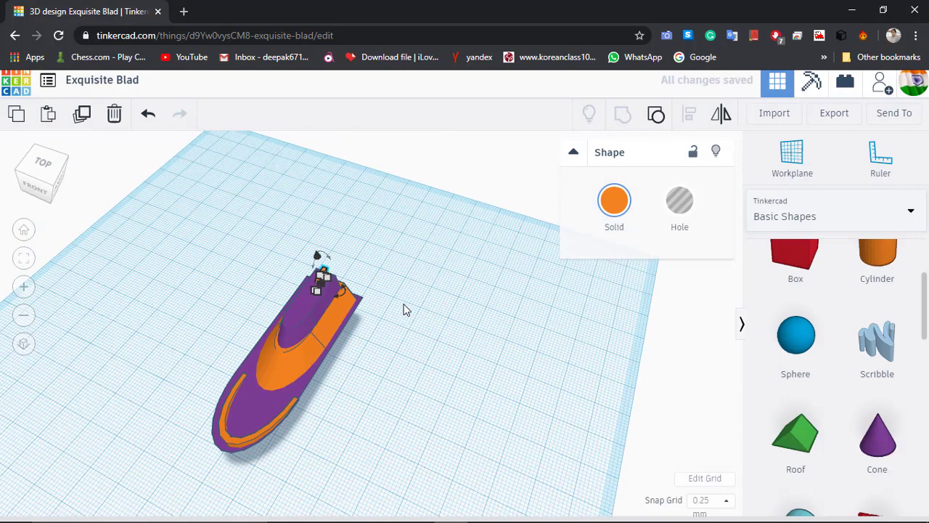
{"action": "left_click", "coordinate": [319, 282]}
{"action": "right_click_drag", "start_coordinate": [417, 264], "coordinate": [366, 249]}
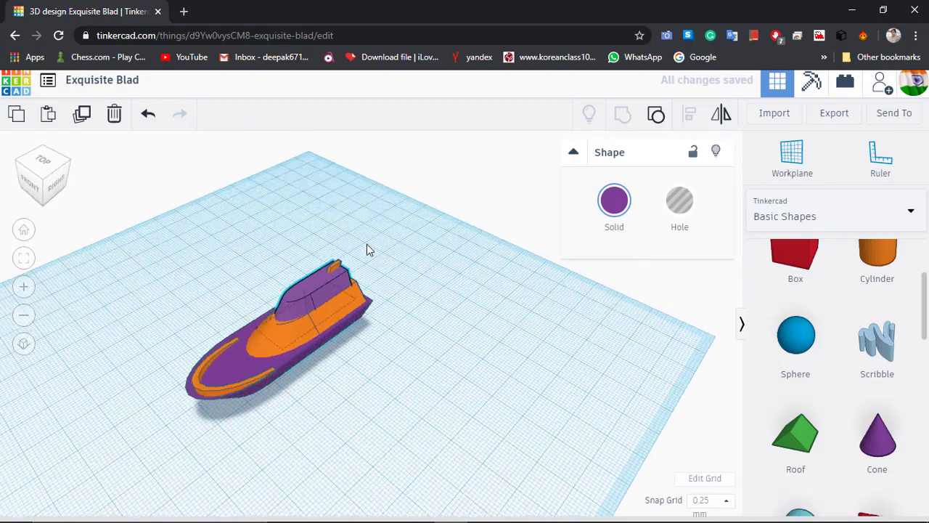
{"action": "left_click", "coordinate": [340, 270], "text": "shift"}
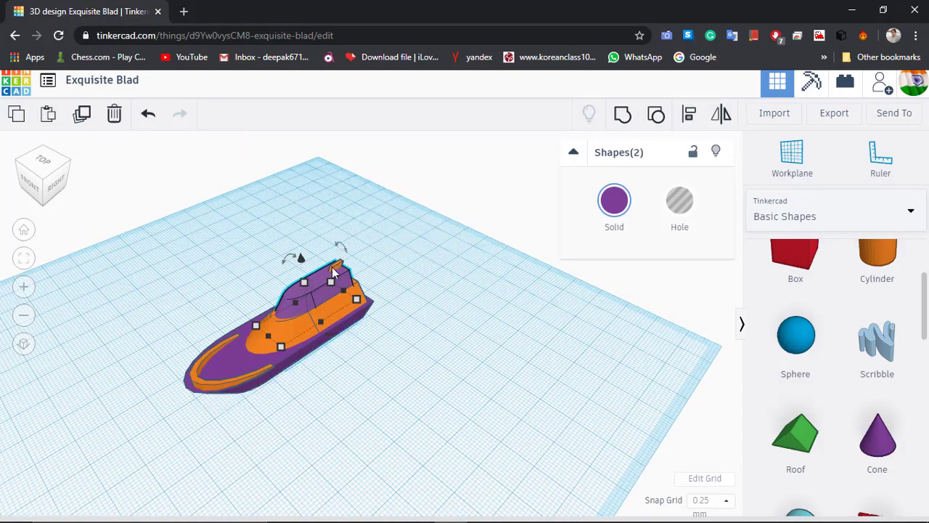
{"action": "left_click", "coordinate": [334, 270], "text": "shift"}
{"action": "scroll", "coordinate": [336, 271], "scroll_direction": "up", "scroll_amount": 2}
{"action": "scroll", "coordinate": [335, 272], "scroll_direction": "up", "scroll_amount": 2}
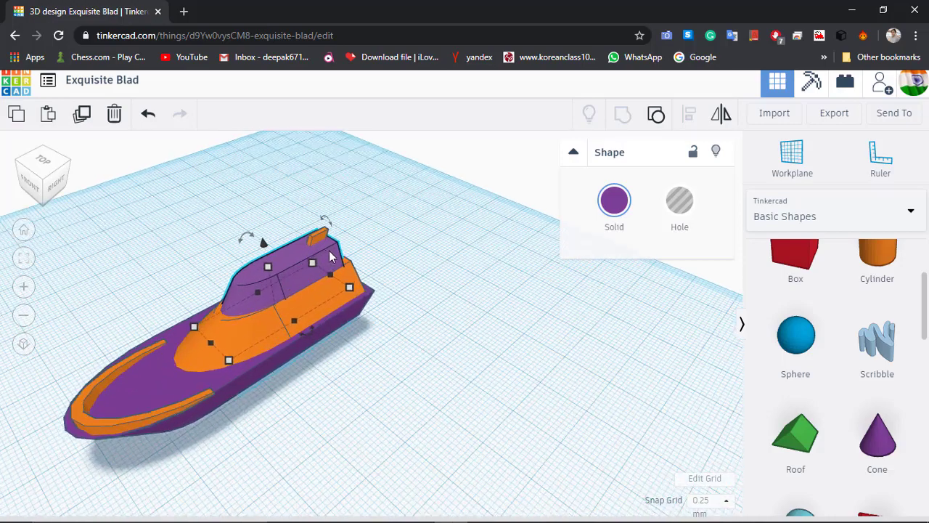
{"action": "left_click", "coordinate": [314, 234], "text": "shift"}
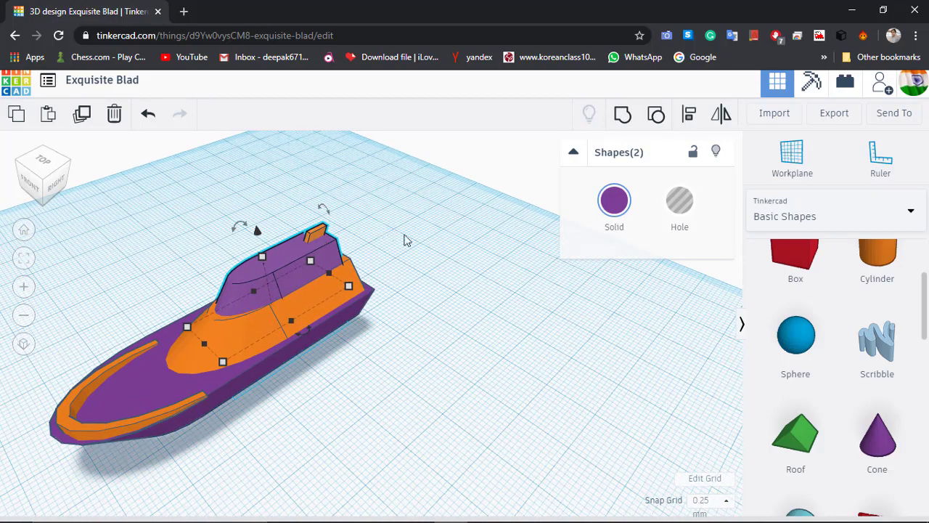
{"action": "left_click", "coordinate": [688, 115]}
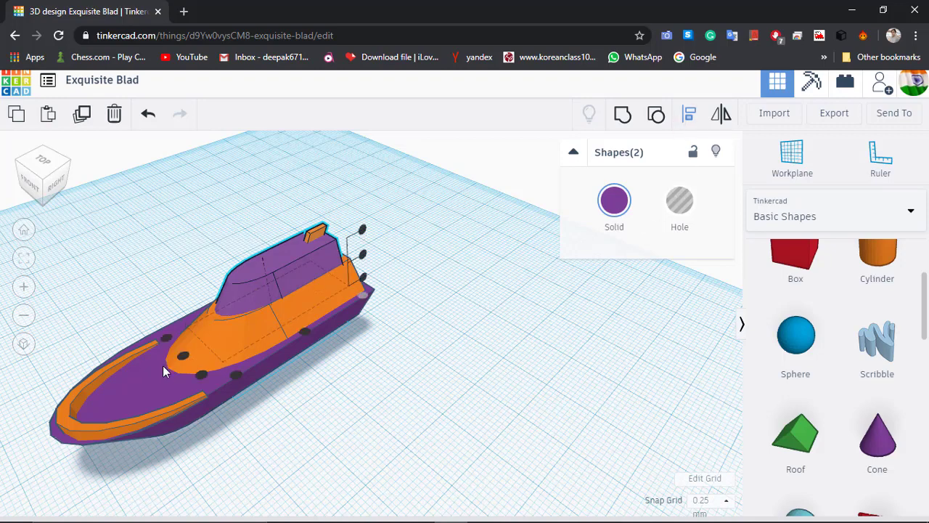
{"action": "left_click", "coordinate": [180, 358]}
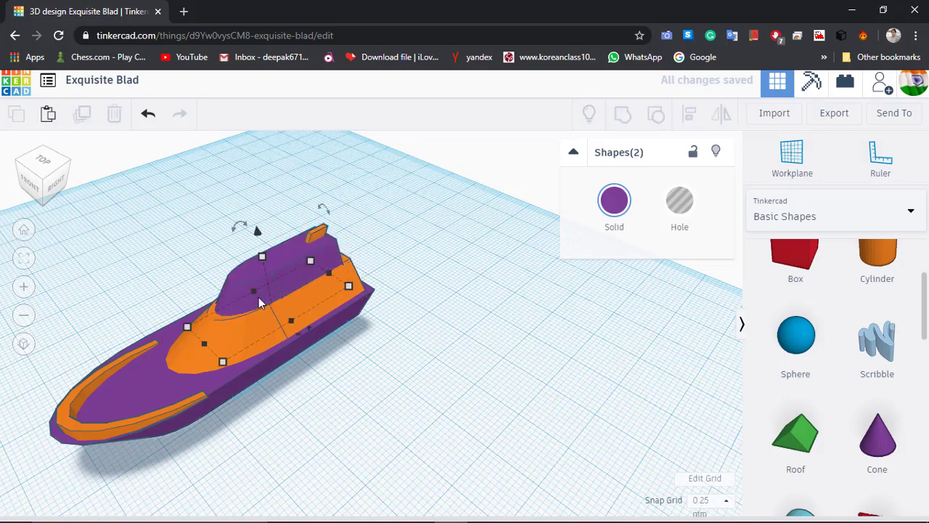
{"action": "left_click", "coordinate": [450, 251]}
Step: Select all five parts of the boat and group them into one shape
{"action": "right_click_drag", "start_coordinate": [232, 315], "coordinate": [90, 311]}
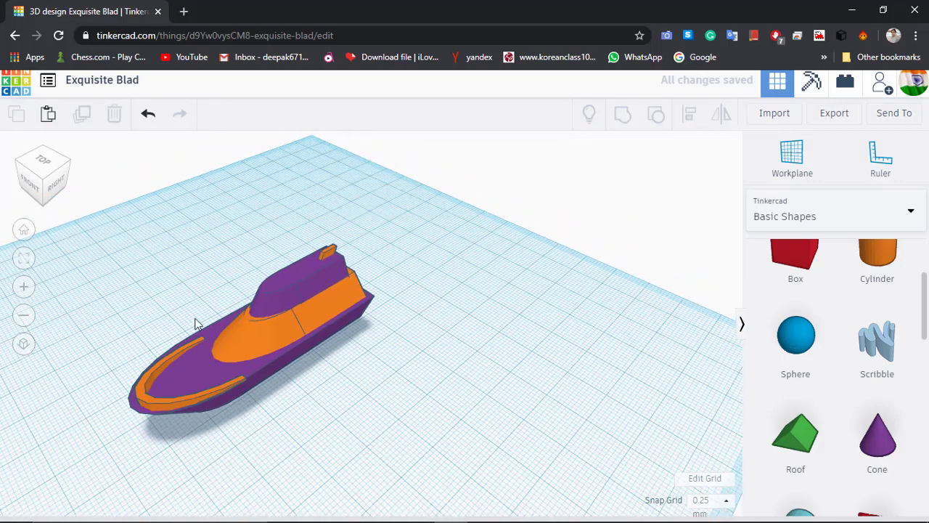
{"action": "left_click_drag", "start_coordinate": [92, 303], "coordinate": [437, 398]}
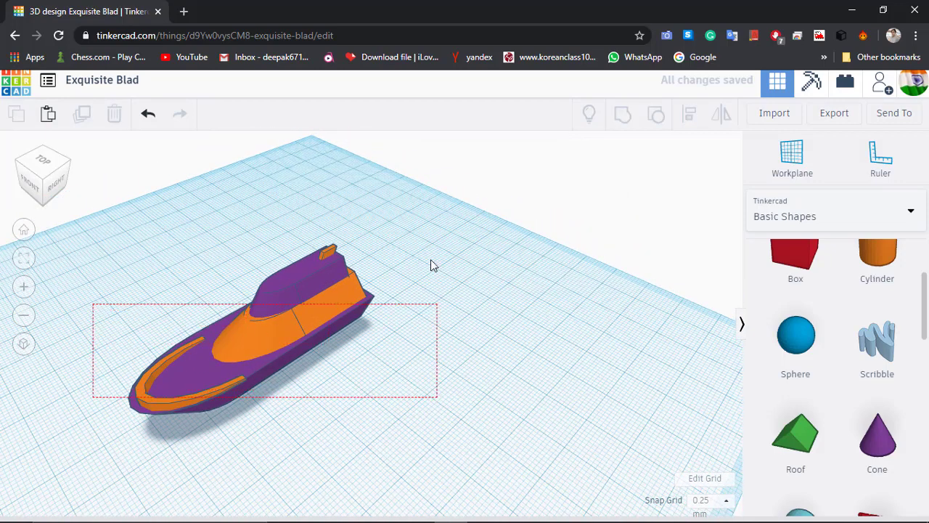
{"action": "left_click", "coordinate": [394, 264]}
{"action": "left_click_drag", "start_coordinate": [344, 287], "coordinate": [534, 434]}
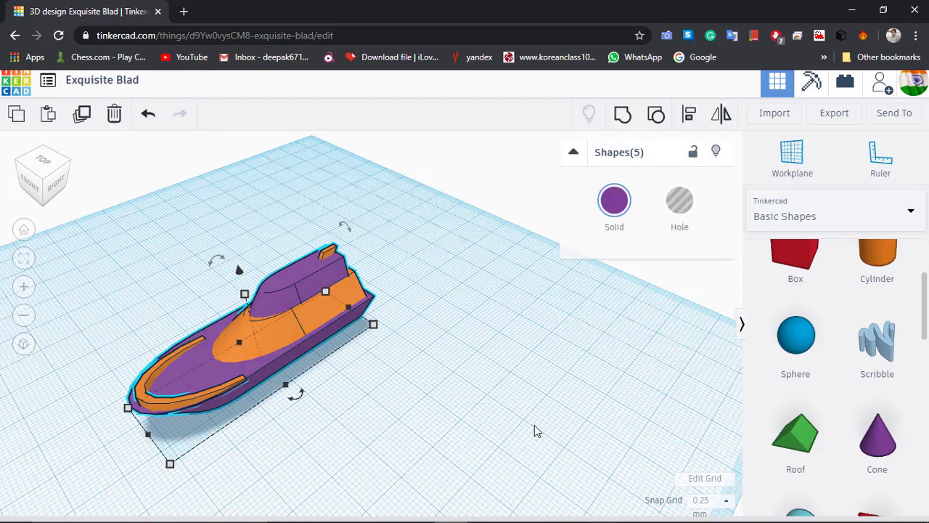
{"action": "key", "text": "ctrl+g"}
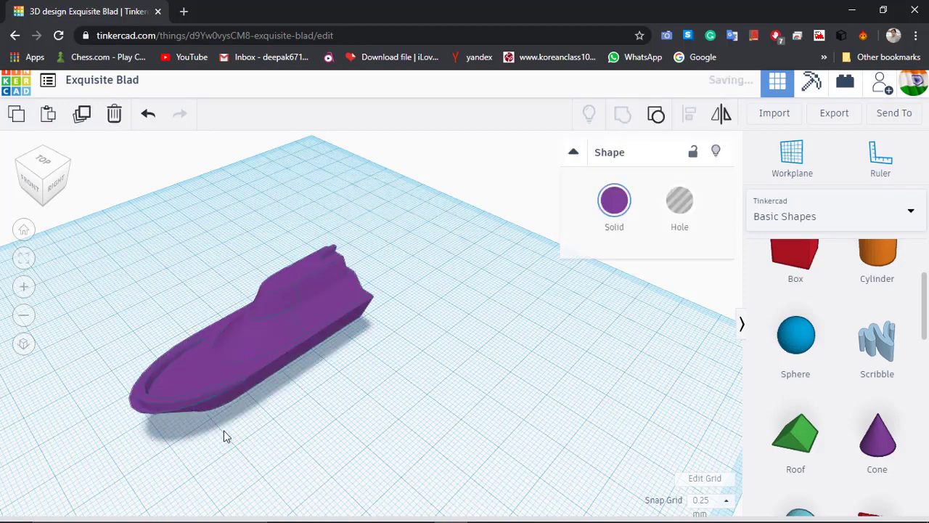
Step: Set the grouped boat to Multicolor so its parts keep their original purple and orange colours
{"action": "left_click", "coordinate": [614, 200]}
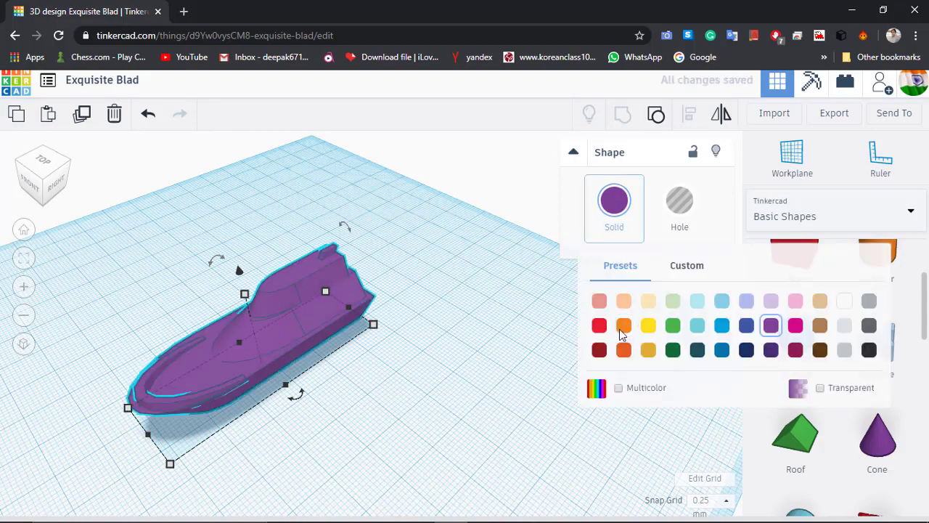
{"action": "left_click", "coordinate": [627, 389]}
{"action": "right_click_drag", "start_coordinate": [407, 373], "coordinate": [353, 342]}
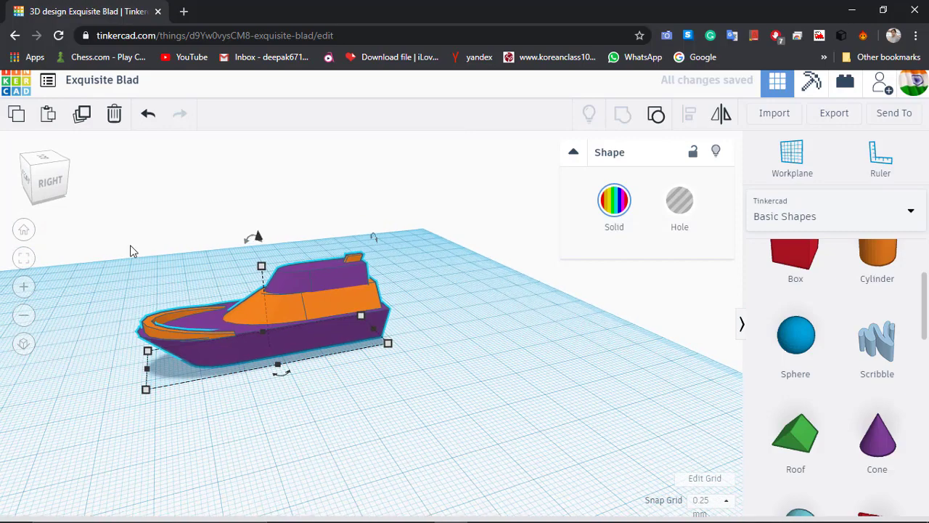
{"action": "left_click", "coordinate": [132, 250]}
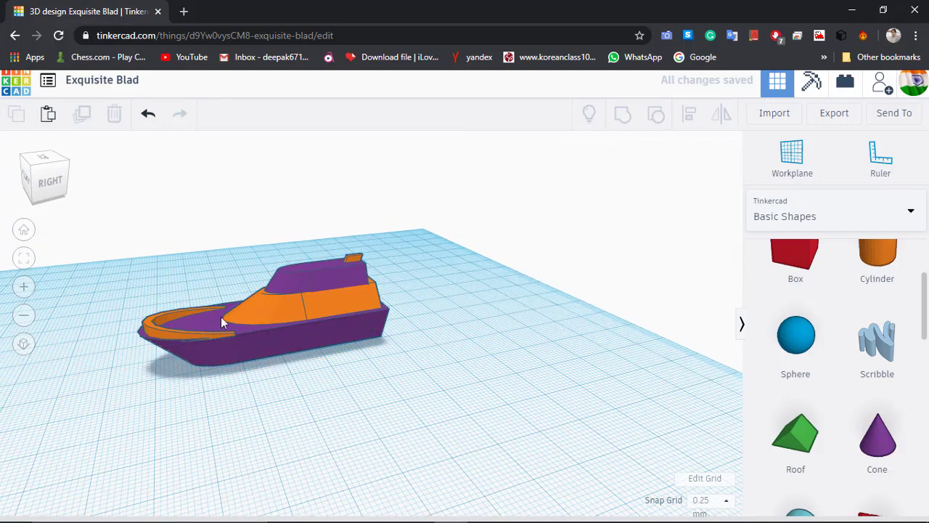
Step: Tilt the grouped boat slightly lengthwise so that its bow is raised
{"action": "left_click", "coordinate": [295, 314]}
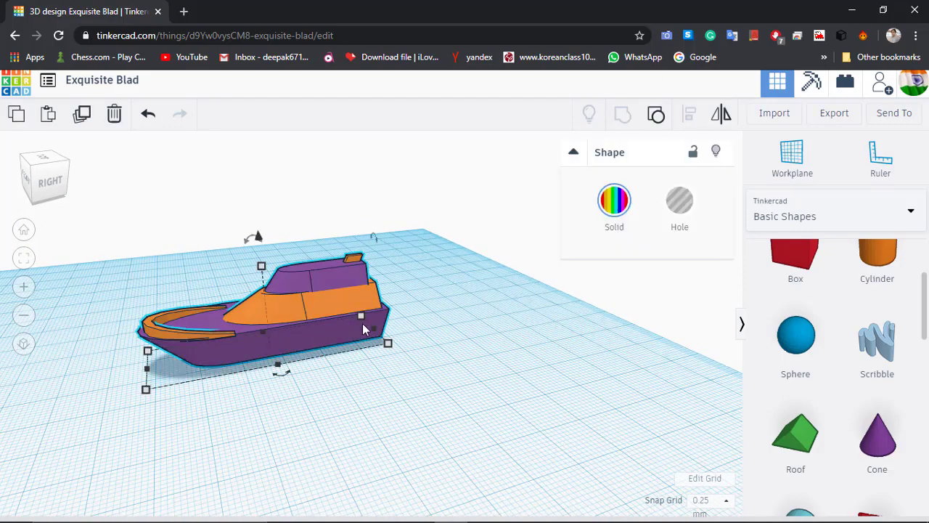
{"action": "mouse_move", "coordinate": [249, 242]}
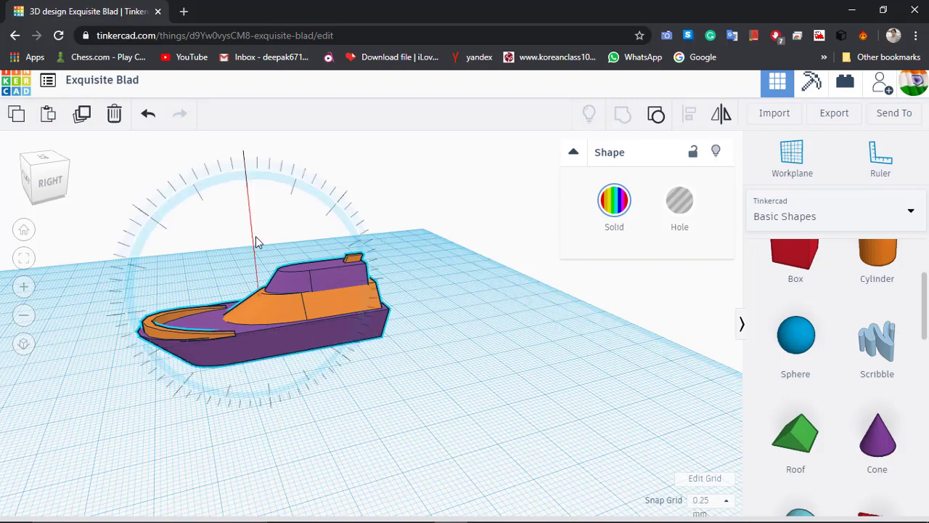
{"action": "left_click_drag", "start_coordinate": [259, 243], "coordinate": [254, 165]}
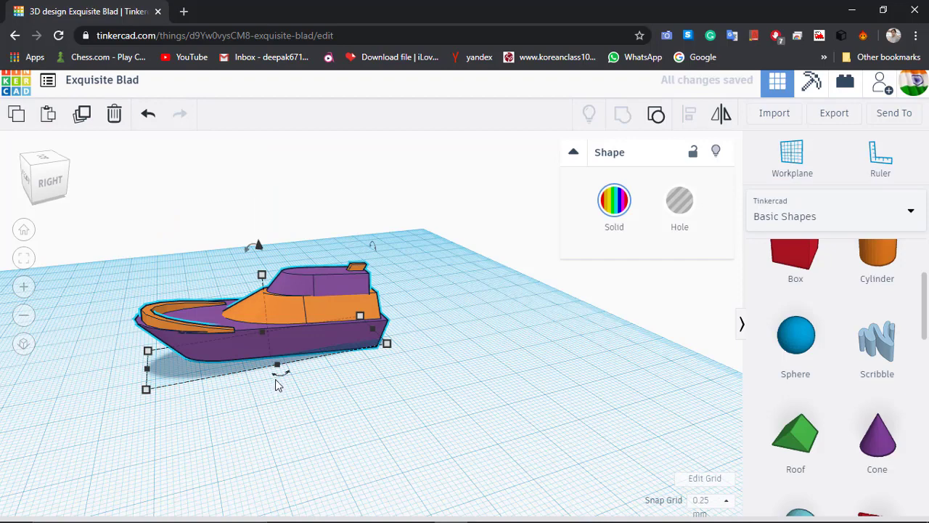
Step: Rotate the tilted boat 23° in the plane of the workplane
{"action": "mouse_move", "coordinate": [280, 378]}
{"action": "left_click_drag", "start_coordinate": [283, 385], "coordinate": [317, 405]}
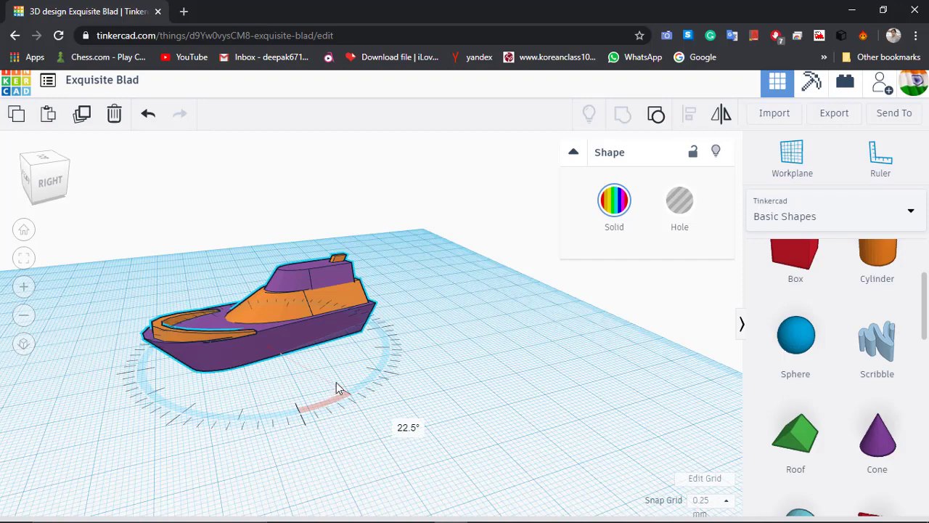
{"action": "left_click_drag", "start_coordinate": [336, 389], "coordinate": [422, 397]}
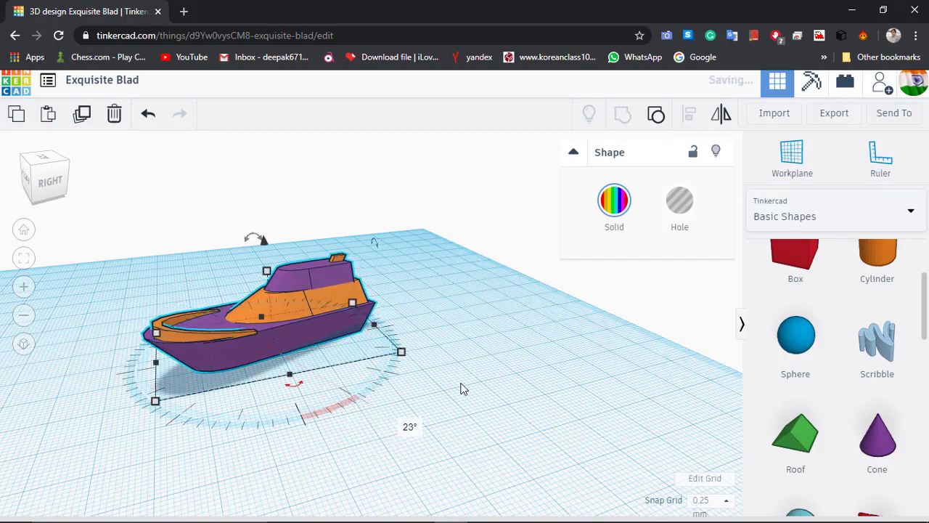
{"action": "left_click", "coordinate": [463, 389]}
Step: Examine the tilted boat in profile from the right side and from an angle above the workplane
{"action": "right_click_drag", "start_coordinate": [305, 338], "coordinate": [269, 322]}
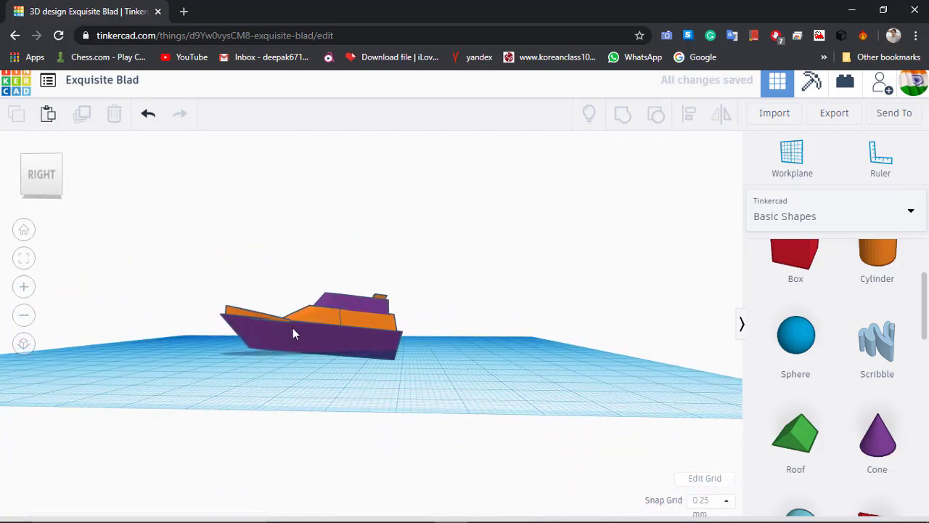
{"action": "left_click", "coordinate": [292, 328]}
{"action": "scroll", "coordinate": [358, 376], "scroll_direction": "up", "scroll_amount": 3}
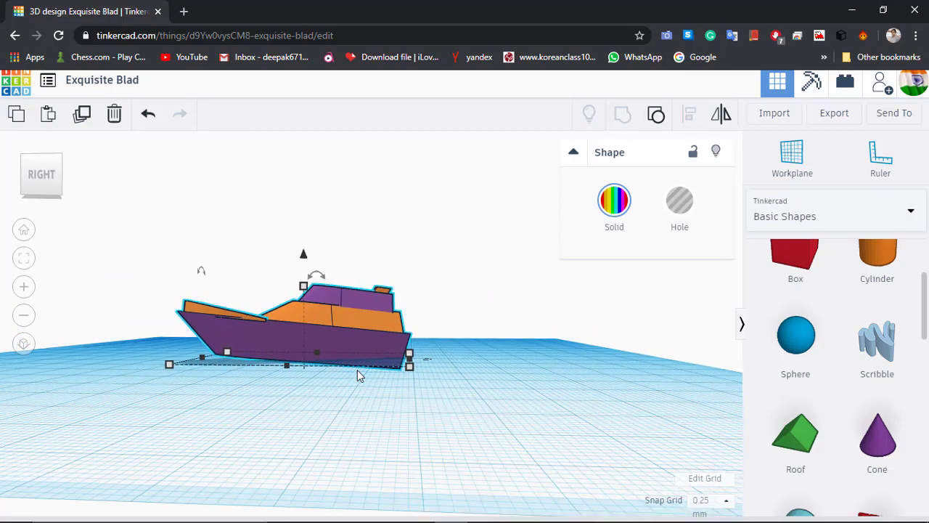
{"action": "left_click", "coordinate": [472, 301]}
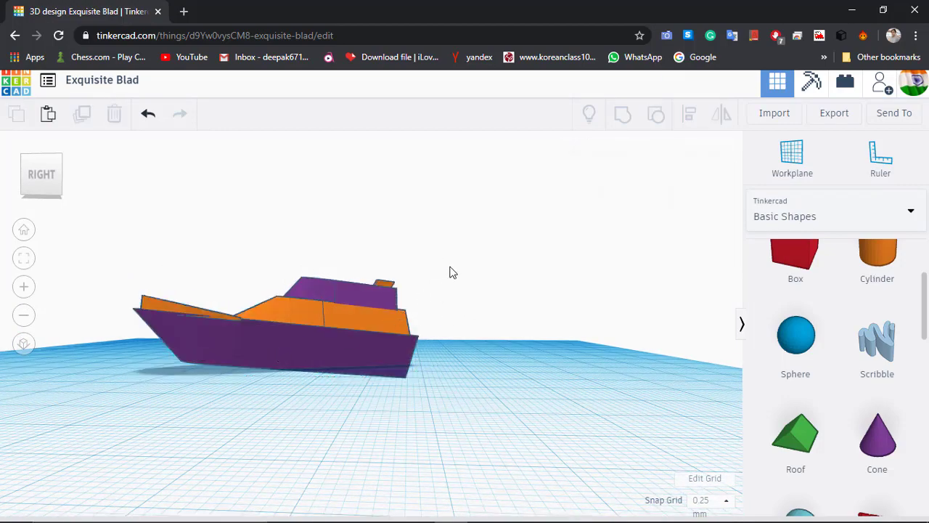
{"action": "right_click_drag", "start_coordinate": [451, 269], "coordinate": [486, 292]}
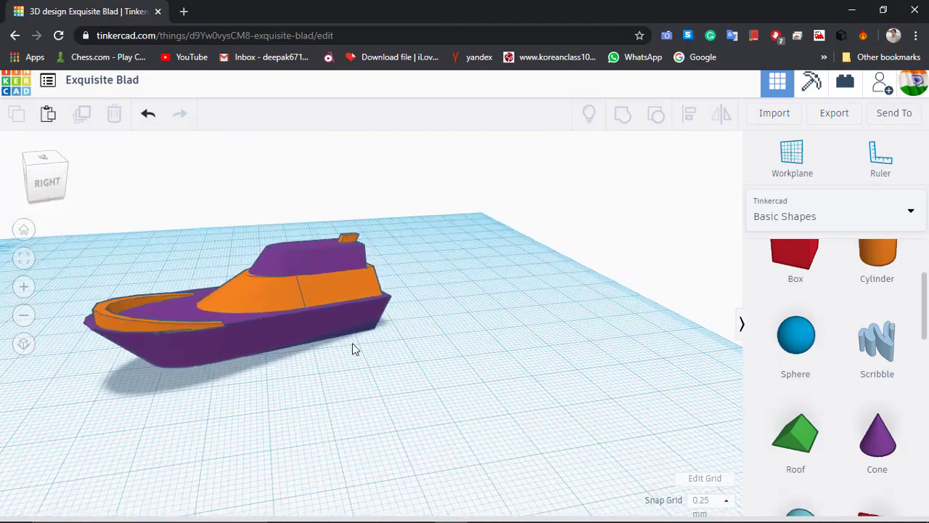
{"action": "middle_click_drag", "start_coordinate": [296, 346], "coordinate": [366, 342]}
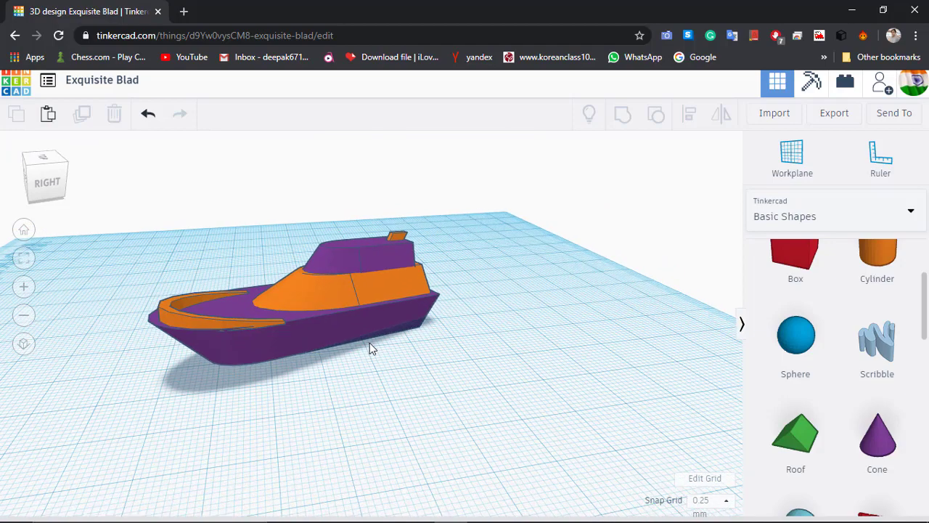